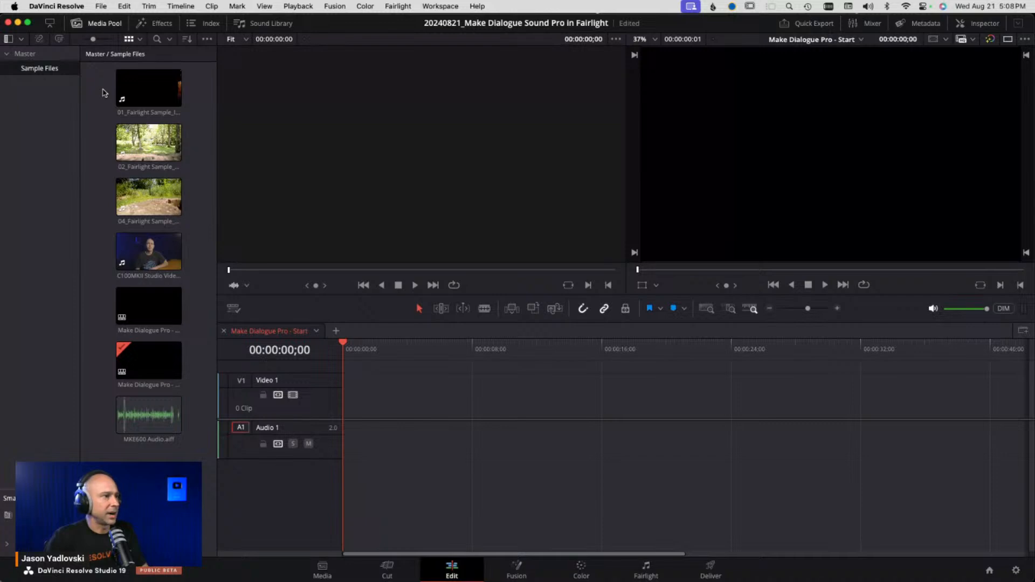
- Preview the first three sample clips in the source viewer
click(132, 89)
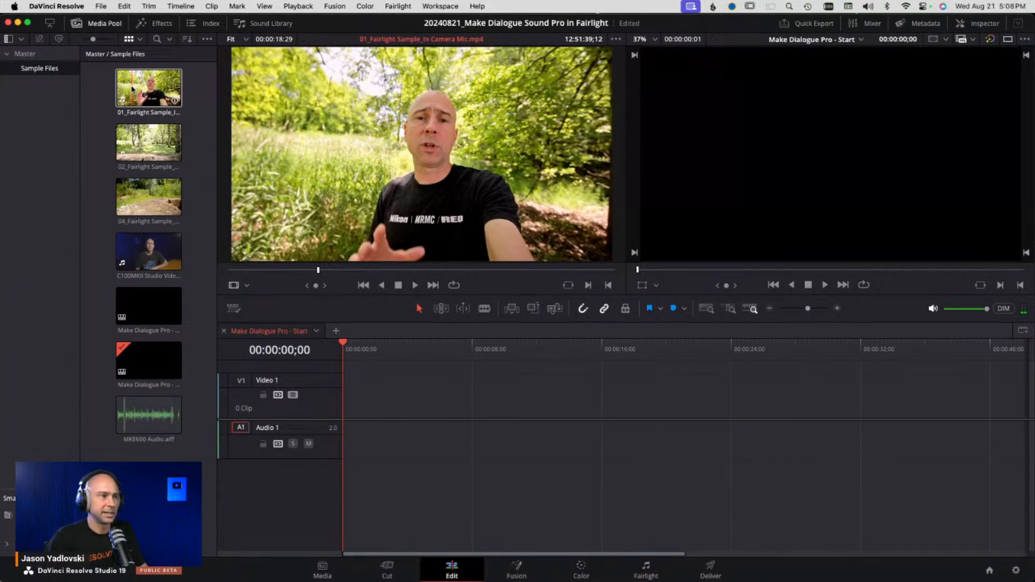
click(150, 156)
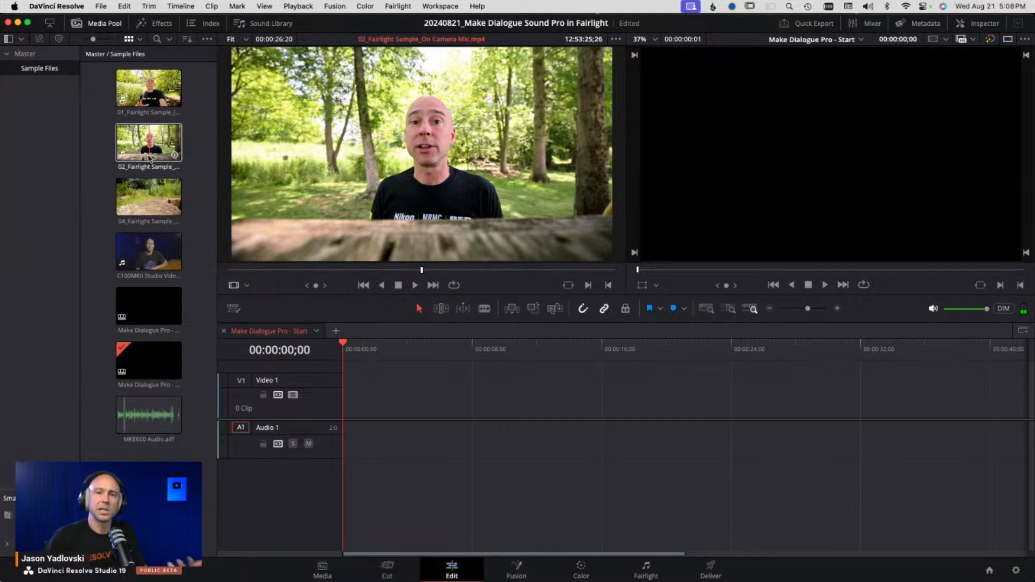
click(122, 203)
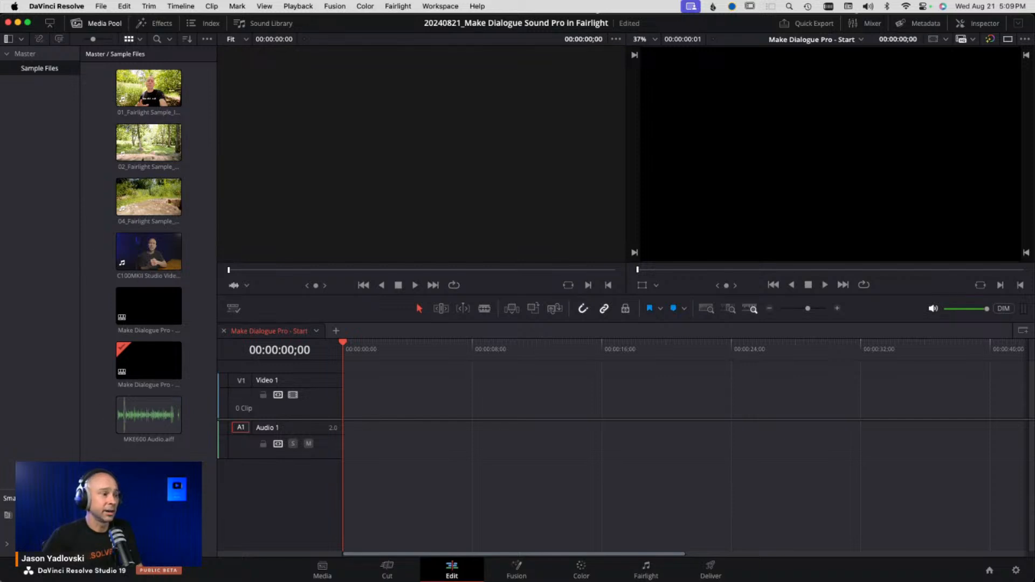
- Try to auto-sync audio for all clips in the bin using waveform matching
right_click(139, 467)
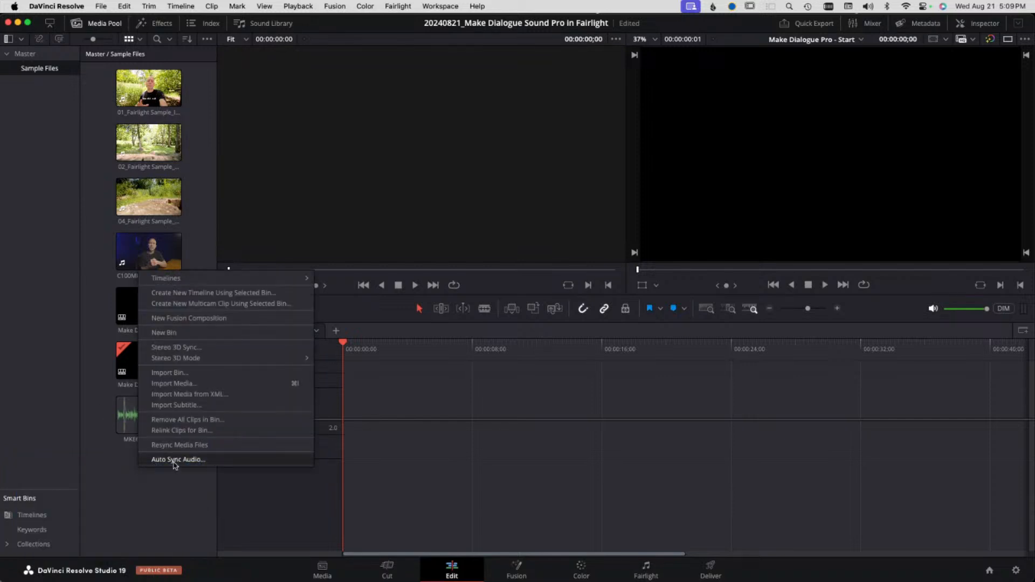
click(175, 462)
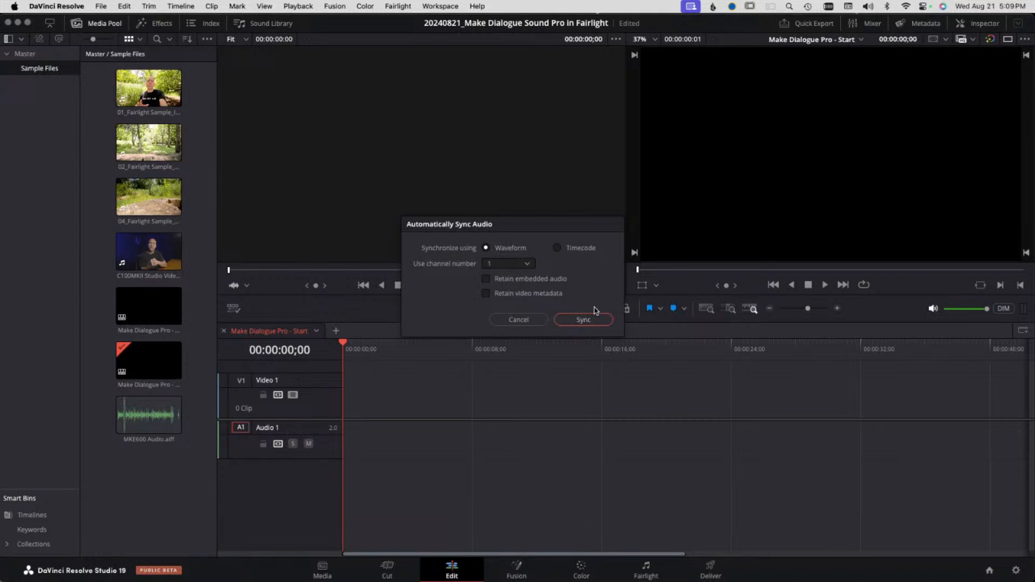
click(583, 320)
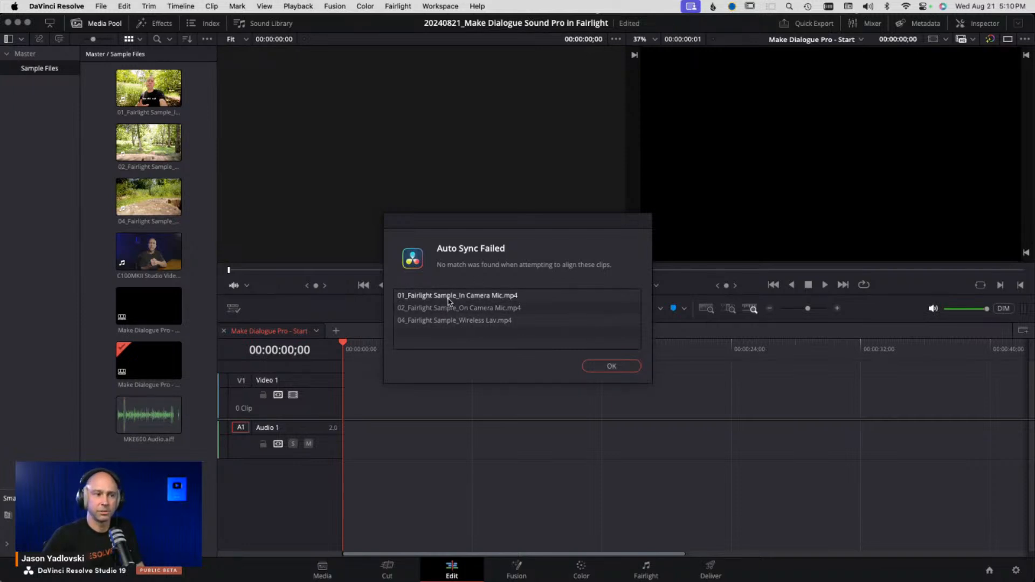
click(611, 367)
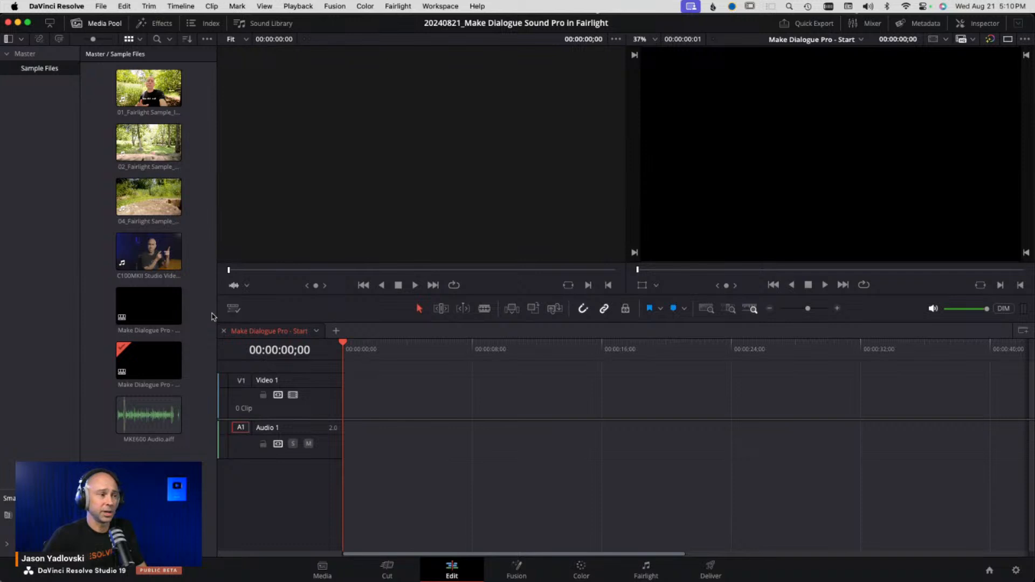
- Inspect the audio format and source channel attributes of the C100MKII Studio Video clip
click(150, 252)
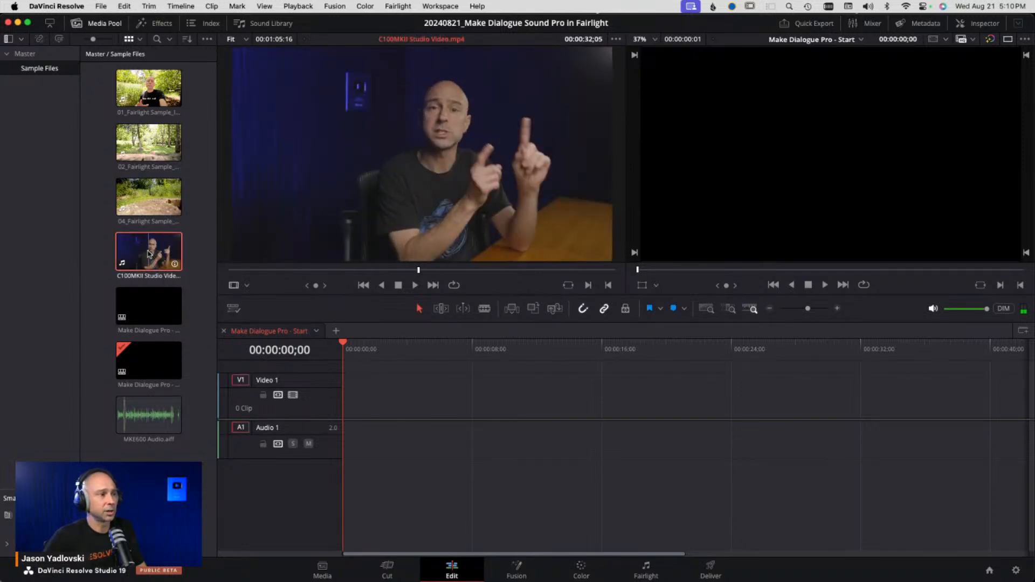
right_click(150, 253)
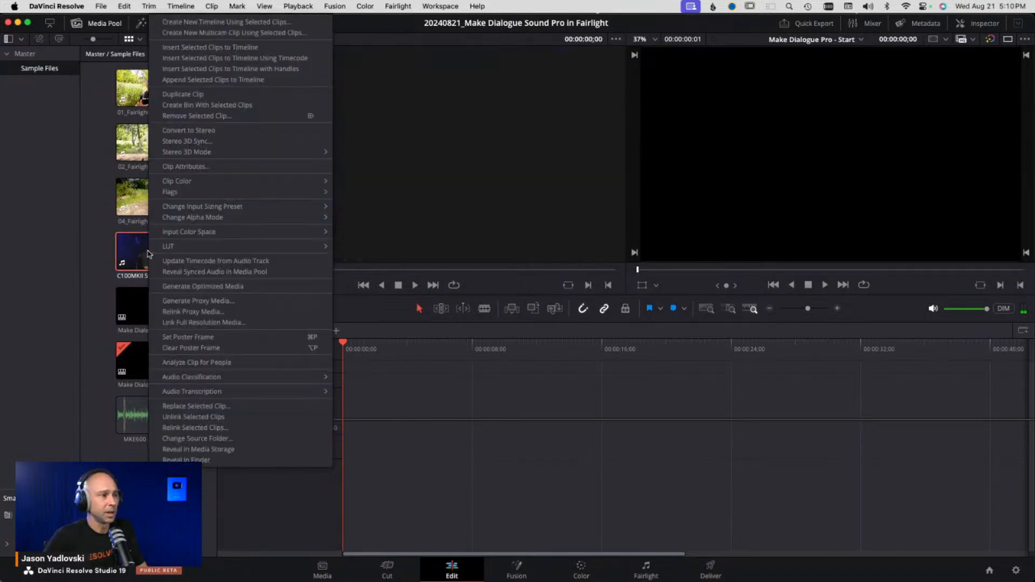
click(209, 167)
drag(545, 99, 555, 92)
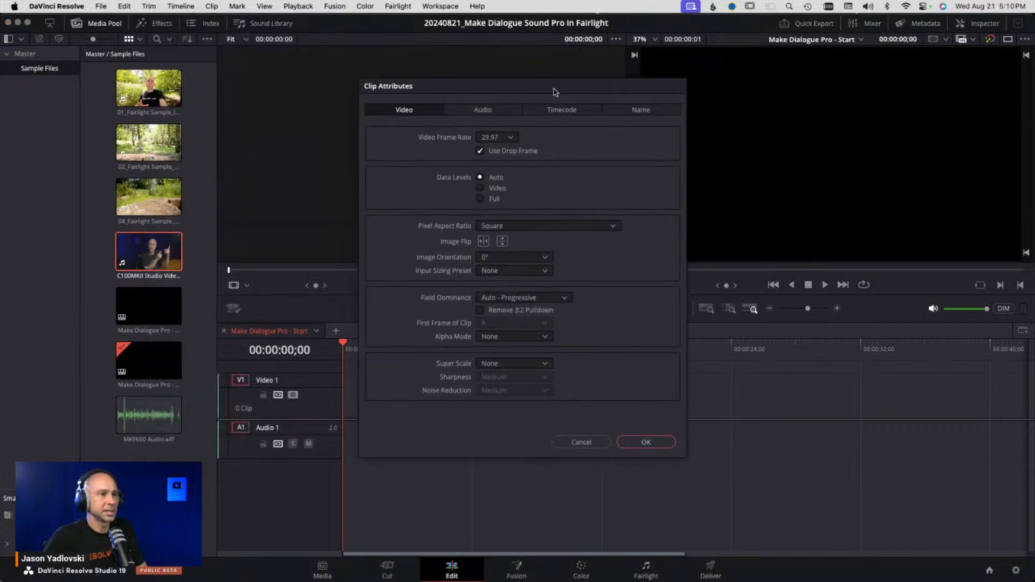
click(491, 111)
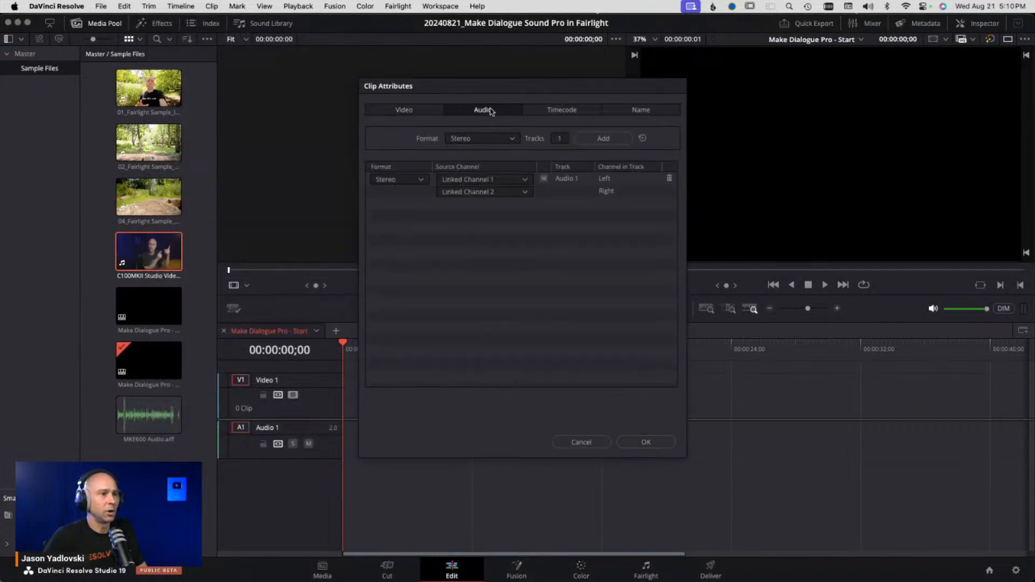
click(500, 181)
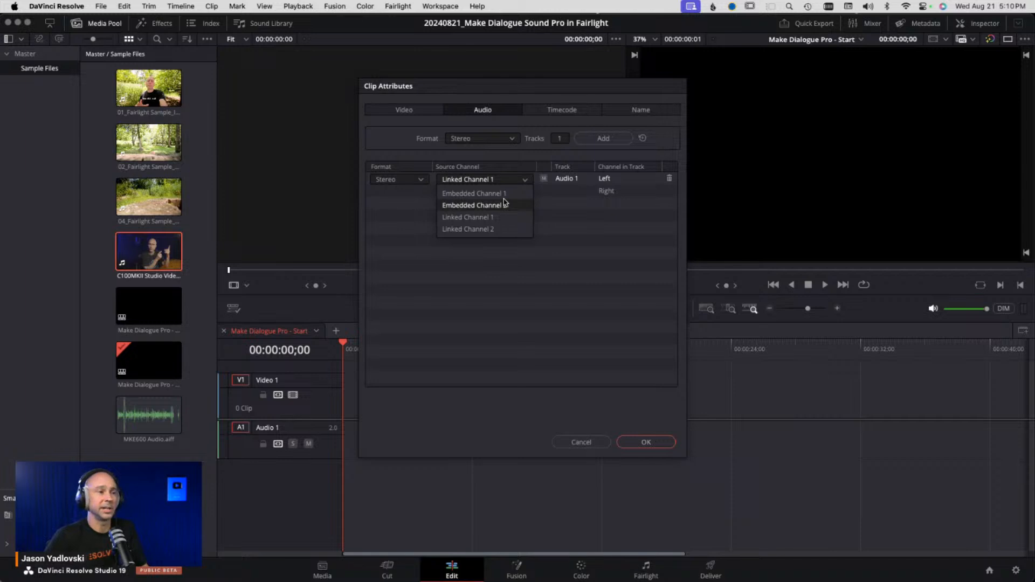
click(551, 292)
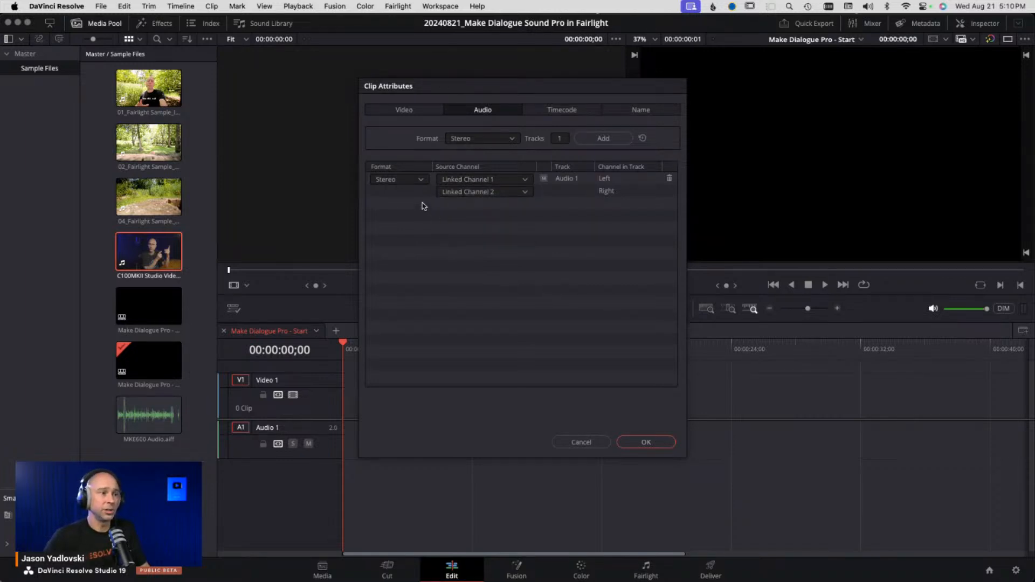
click(421, 180)
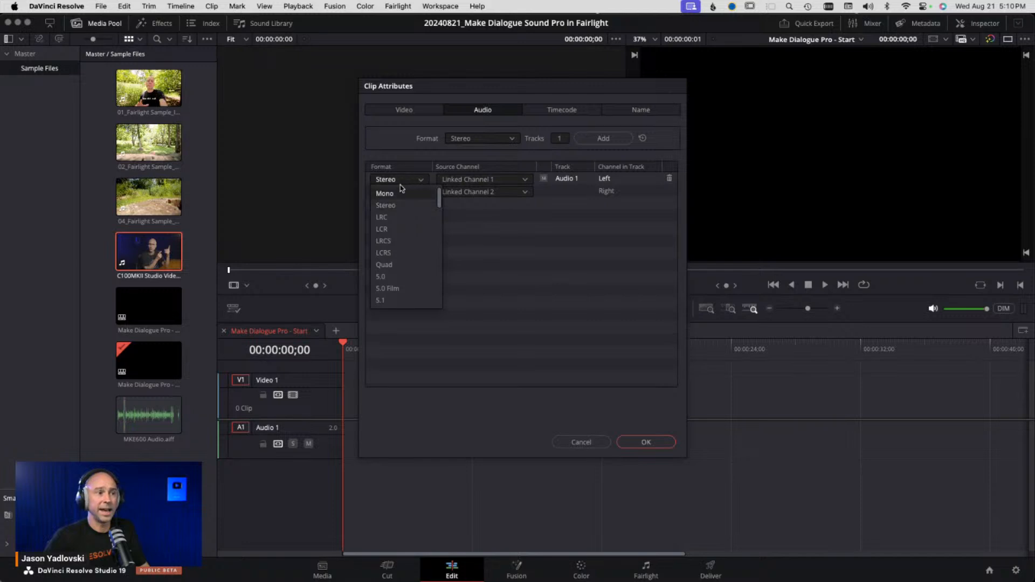
click(536, 250)
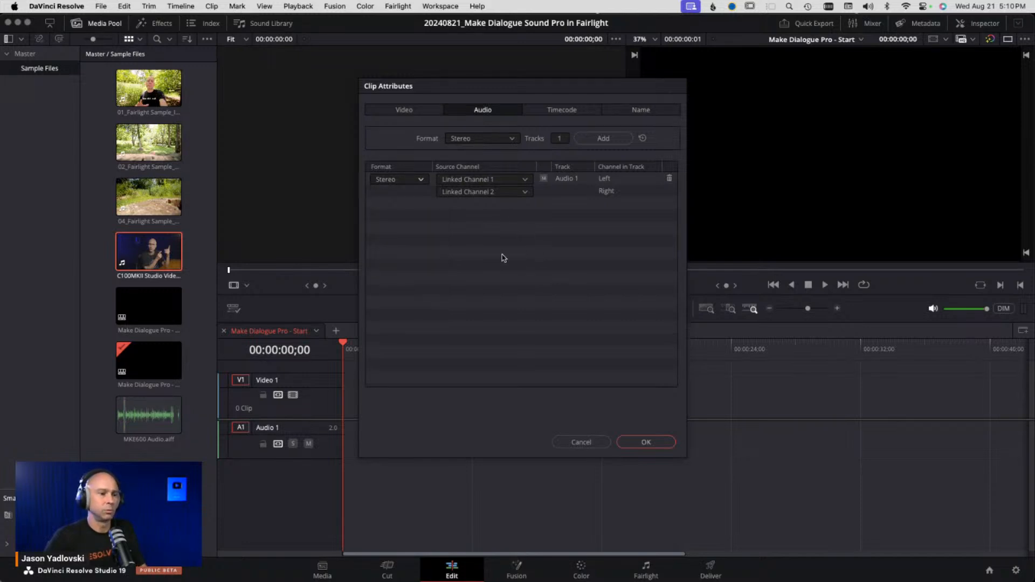
click(637, 443)
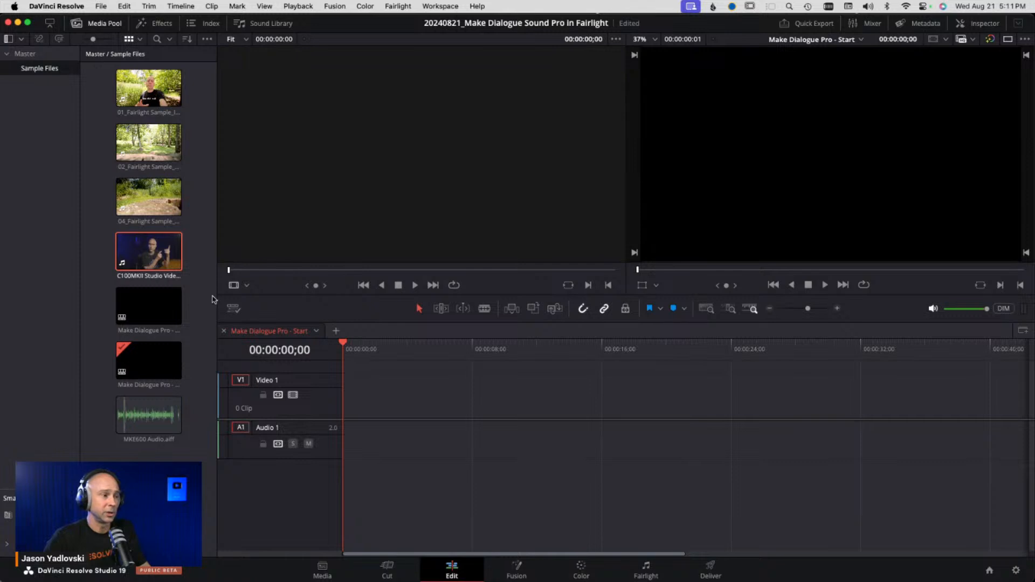
- Auto-sync the MKE600 Audio clip with the C100MKII Studio Video clip
click(165, 415)
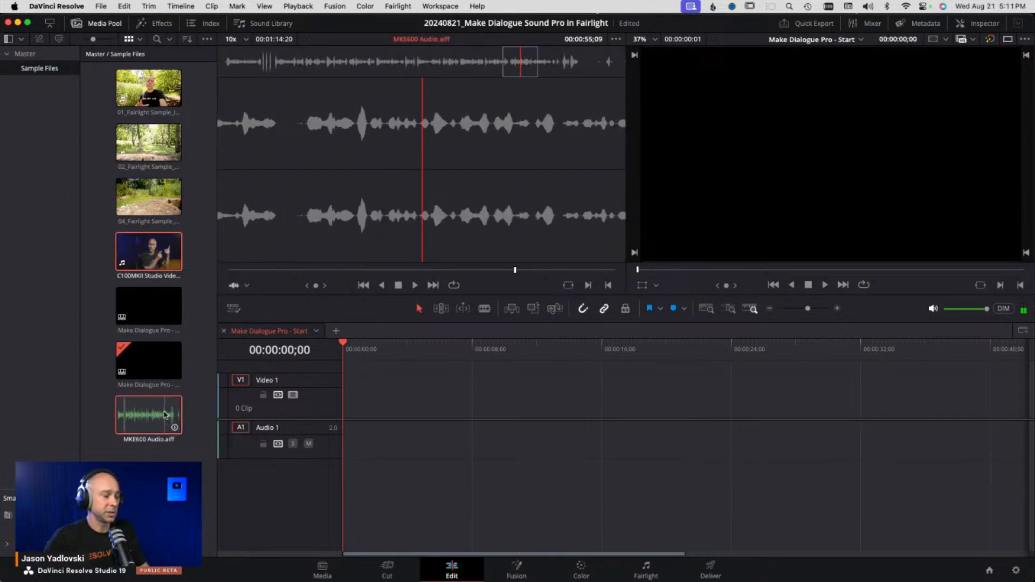
super+click(155, 252)
right_click(154, 252)
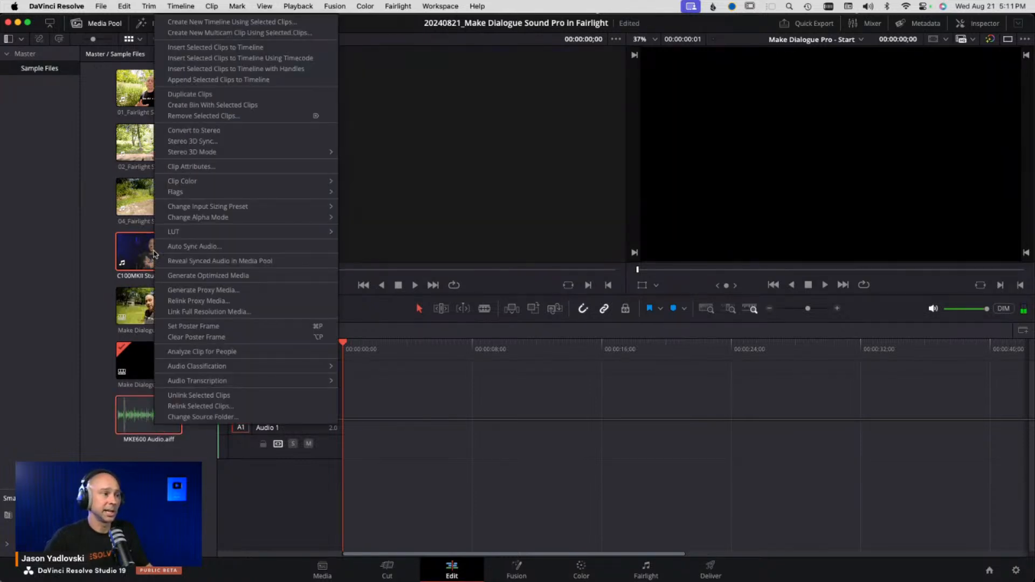
click(225, 250)
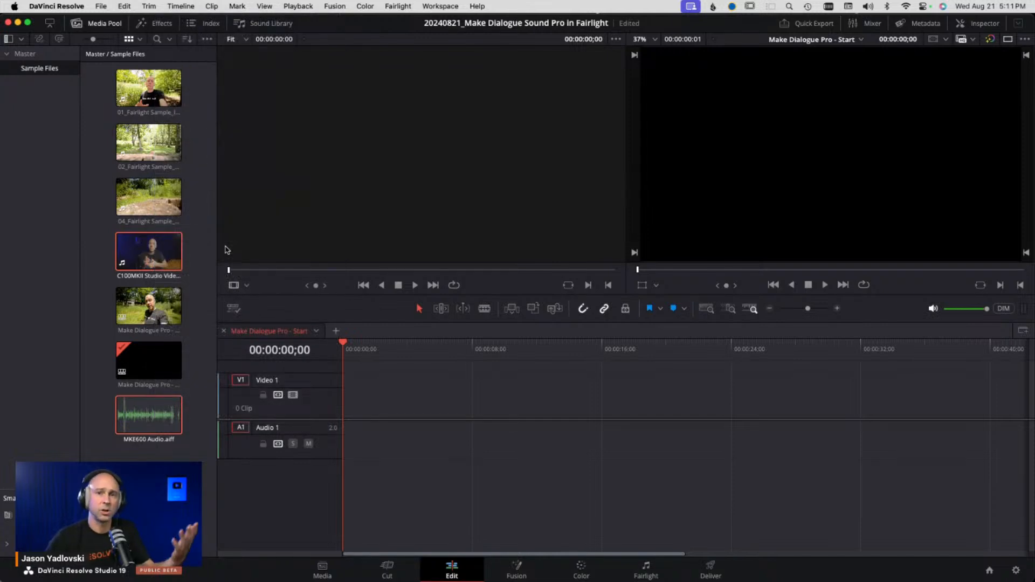
click(206, 283)
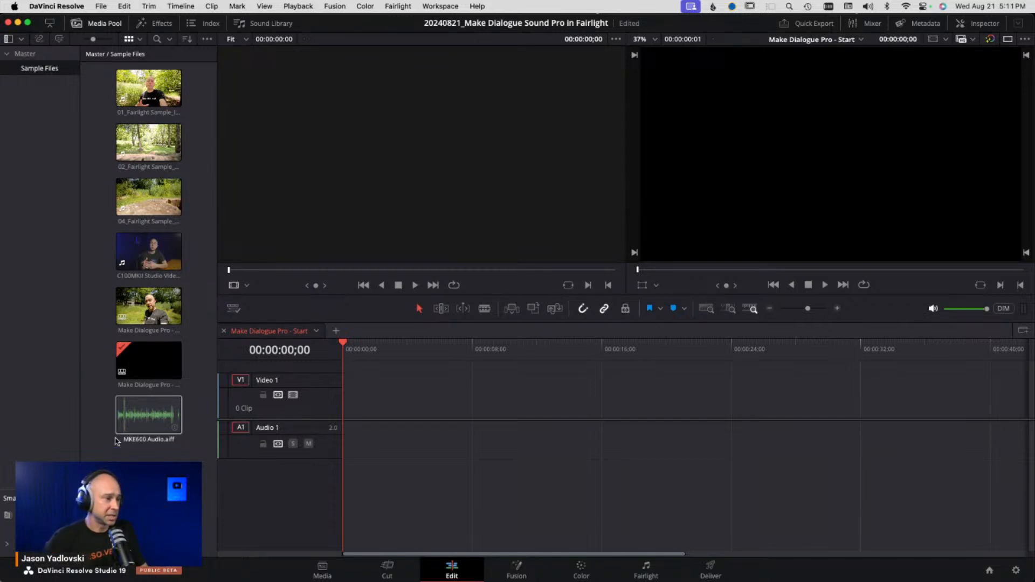
- On the Media page, select the C100MKII Studio Video clip and show the audio waveform panel
click(125, 422)
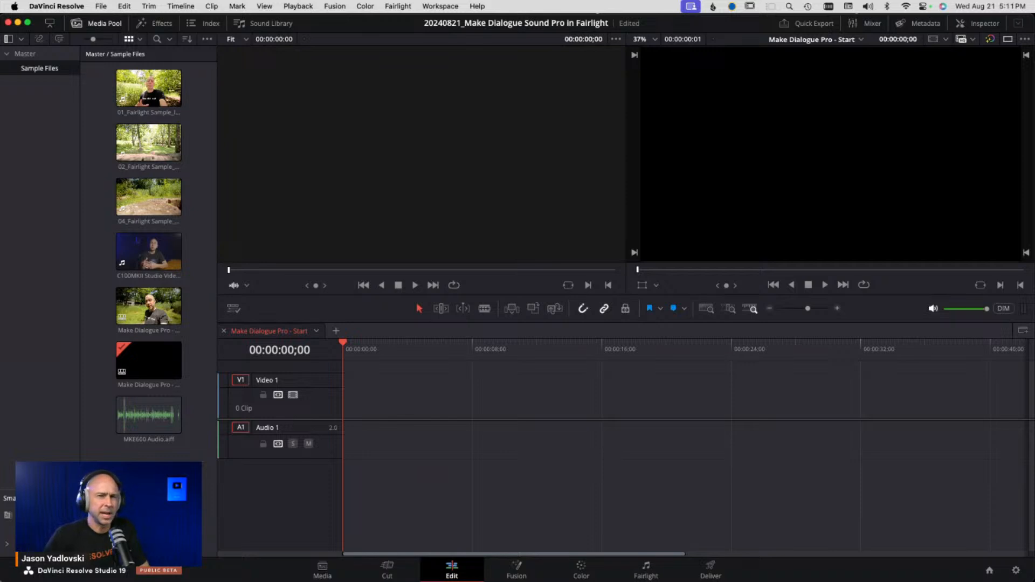
click(323, 568)
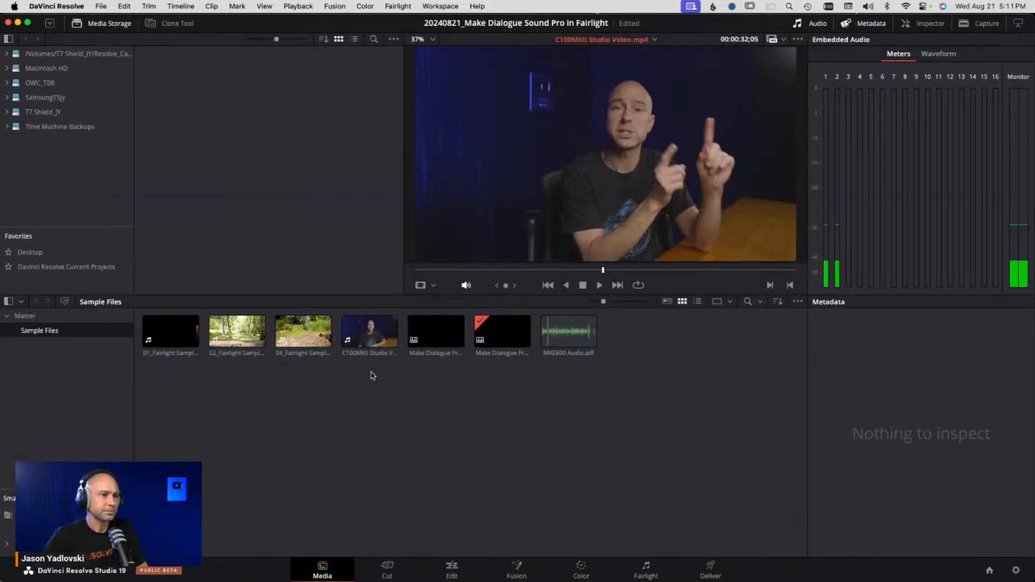
click(370, 334)
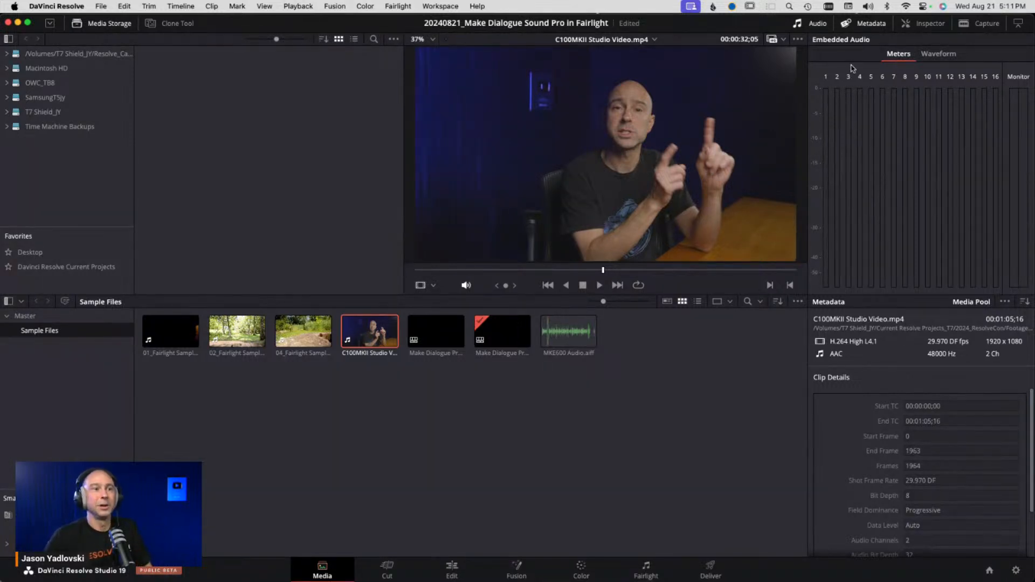
click(815, 25)
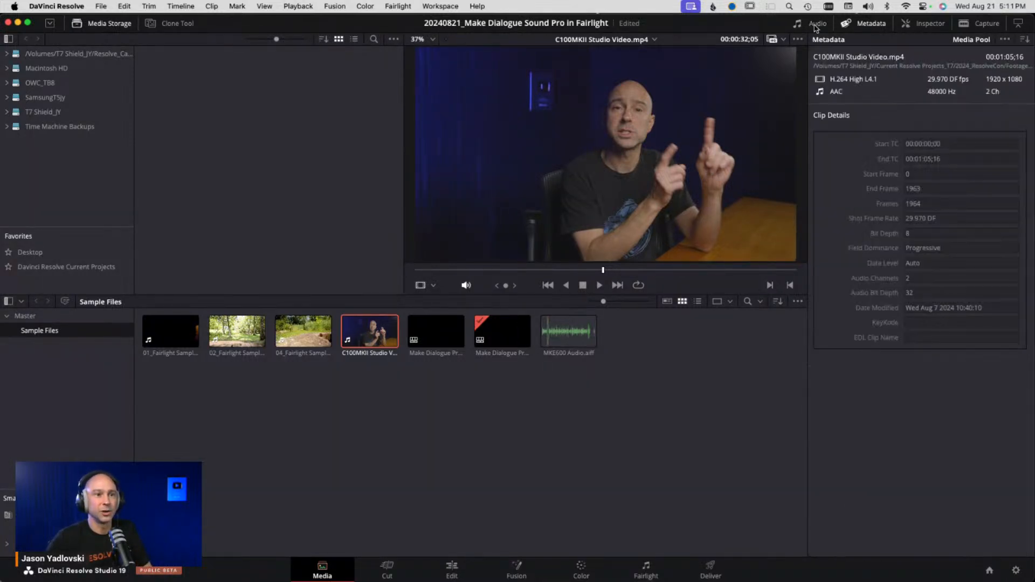
click(814, 25)
click(939, 54)
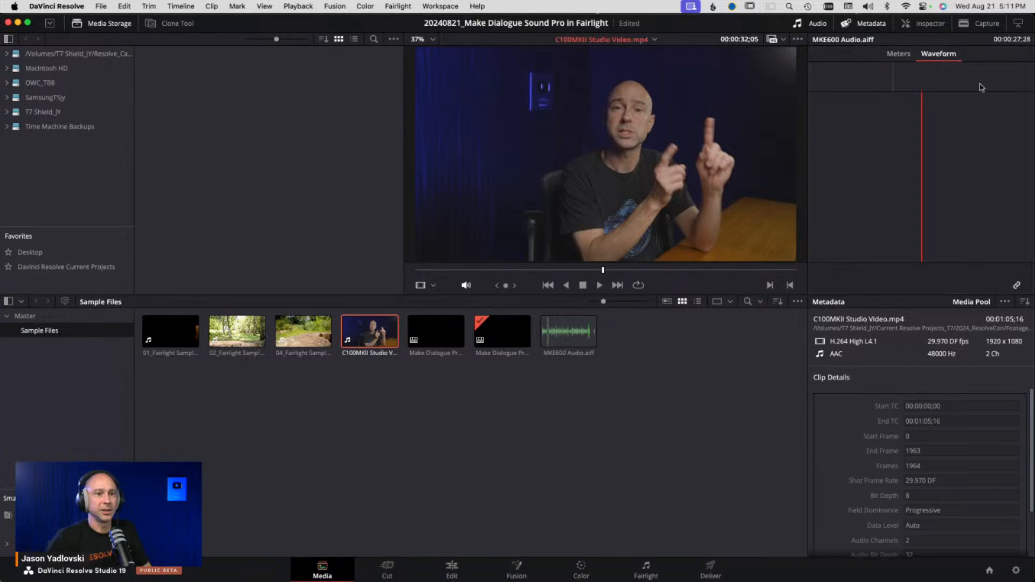
click(1018, 286)
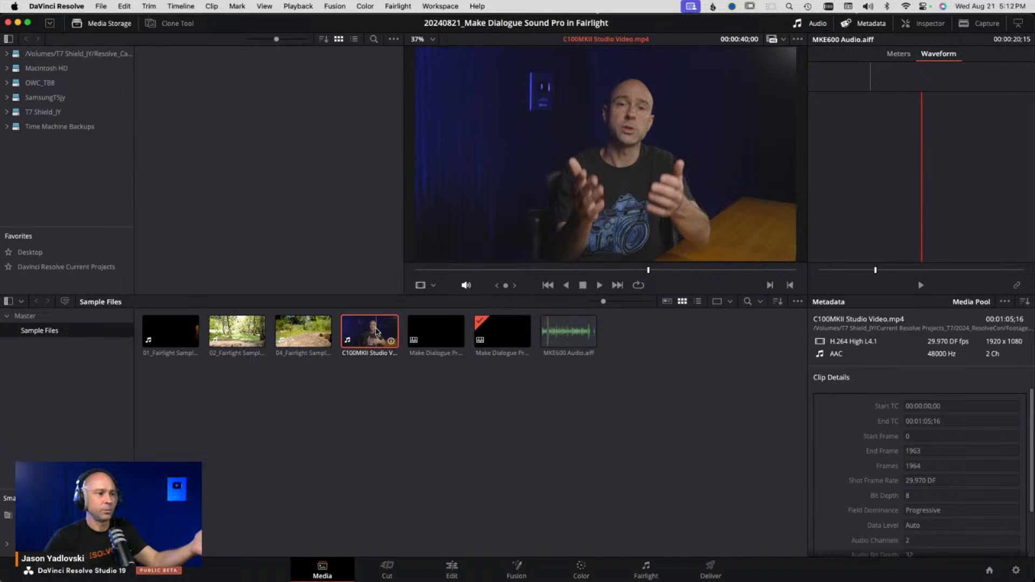
- Load the C100MKII Studio Video into the viewer and the MKE600 Audio clip into the waveform panel
drag(371, 330, 602, 156)
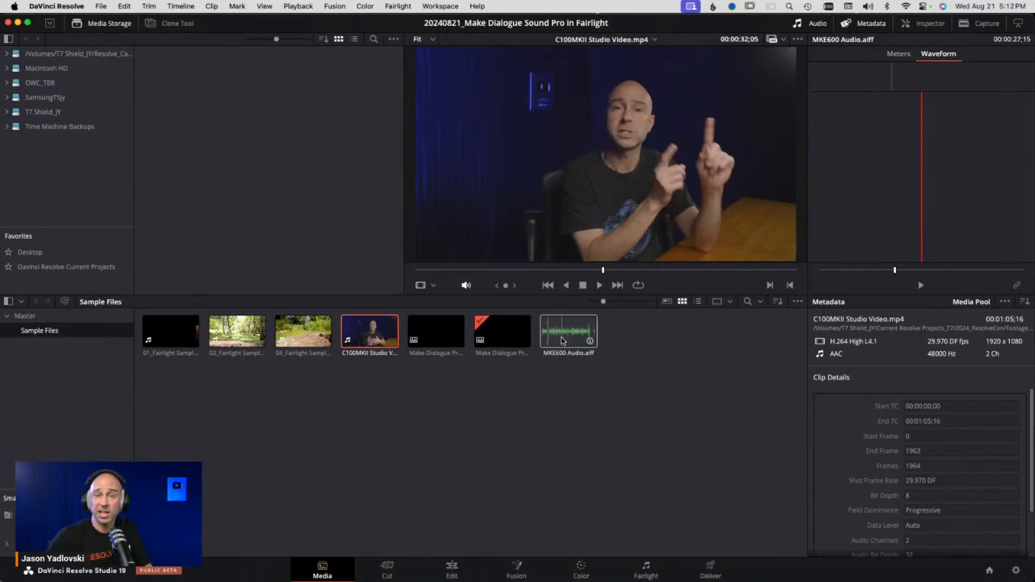
click(563, 341)
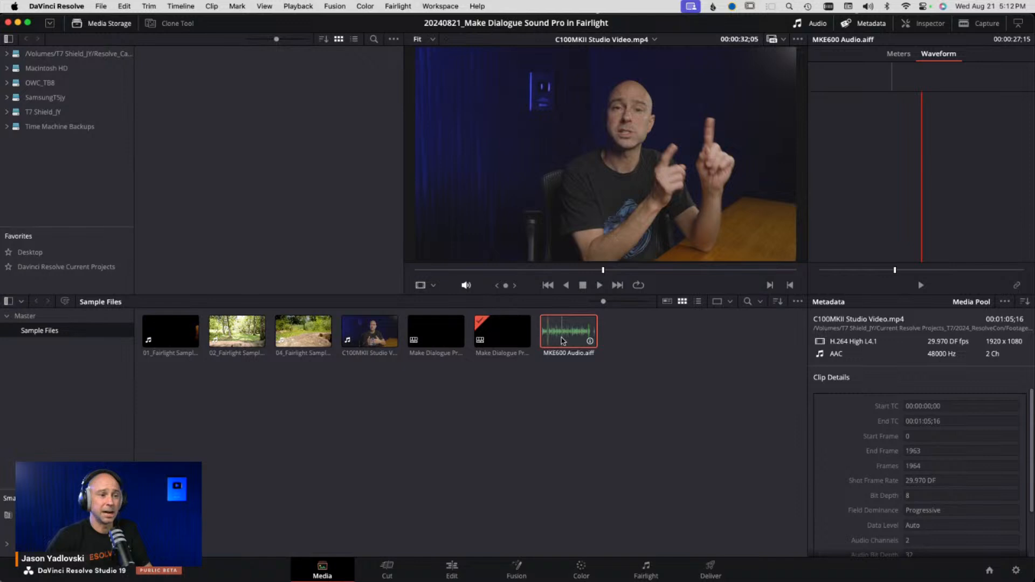
drag(562, 340, 895, 158)
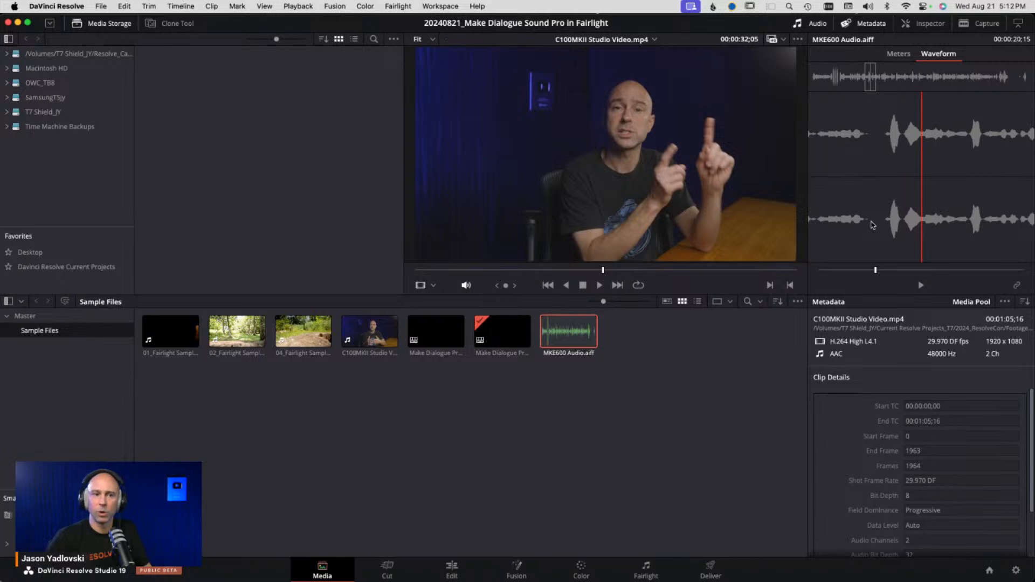
- Step frame by frame through the video and the audio waveform to compare their sync
click(875, 272)
drag(875, 272, 842, 275)
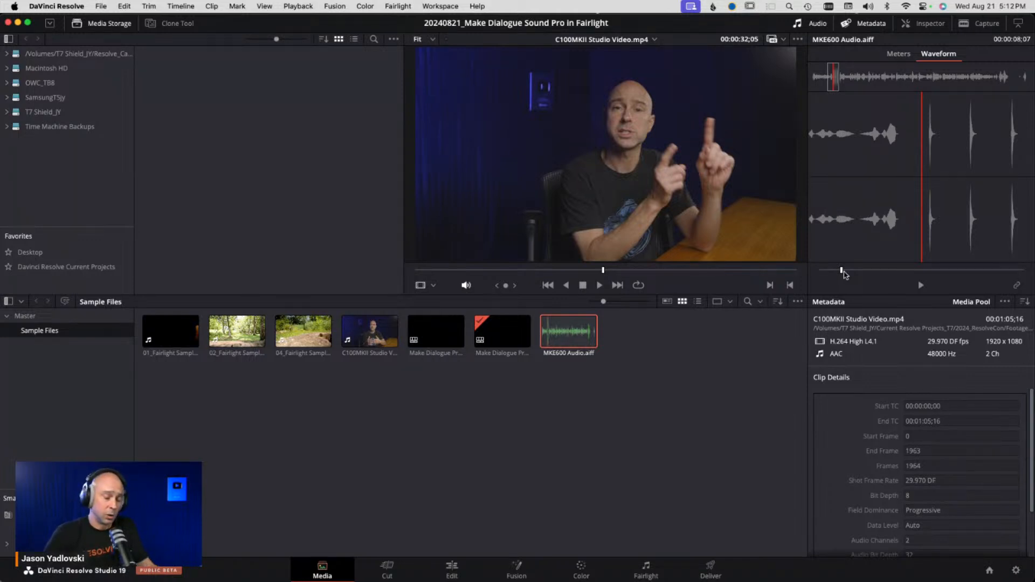
key(Right)
key(Right)
key(Right)
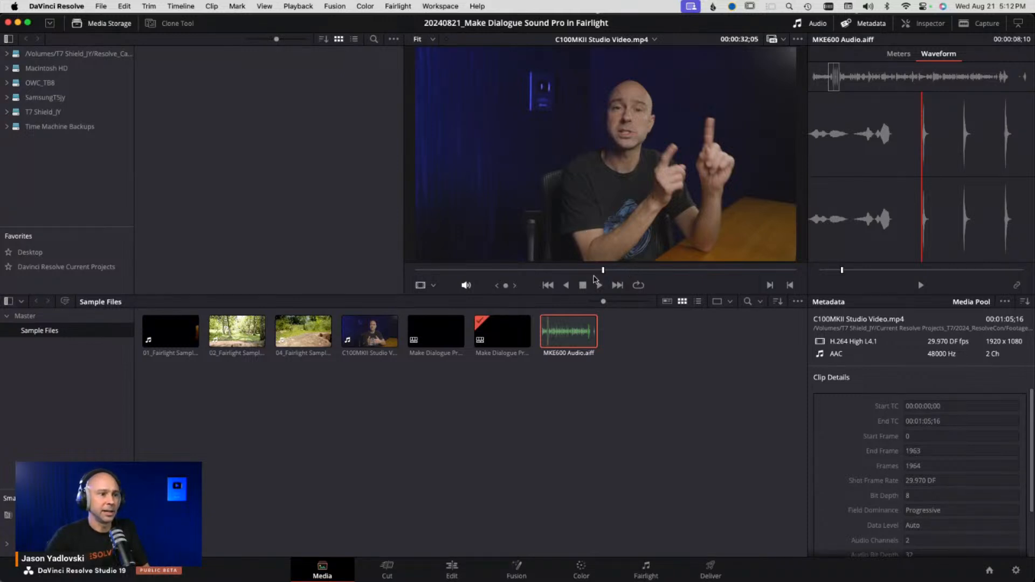
drag(603, 273, 454, 281)
key(Left)
key(Left)
key(Left)
key(Left)
key(Right)
key(Right)
key(Right)
key(Right)
key(Right)
key(Right)
key(Right)
key(Right)
key(Right)
key(Right)
key(Right)
key(Right)
key(Right)
key(Right)
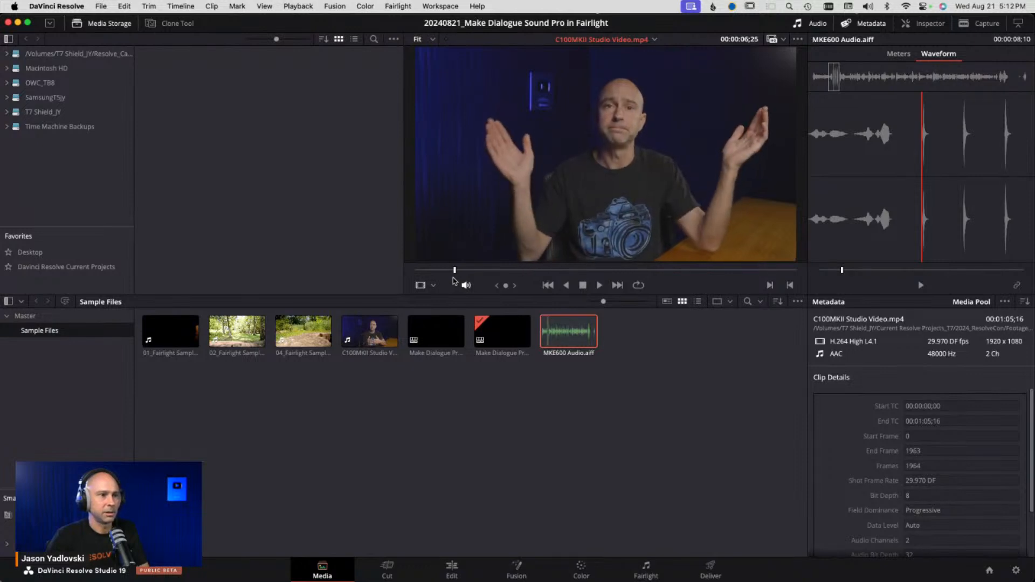
key(Right)
key(Right)
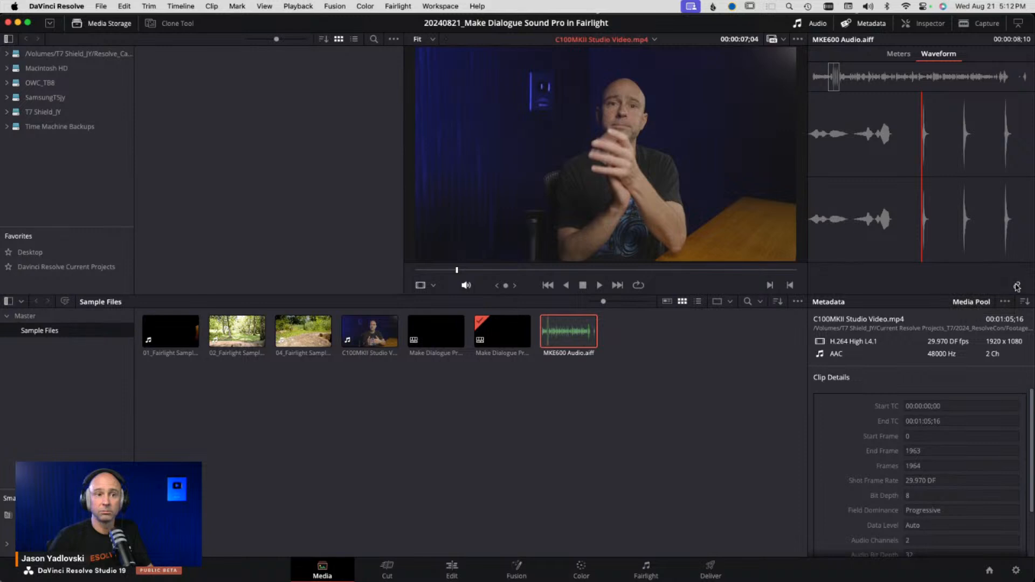
- Return to the Edit page
click(651, 444)
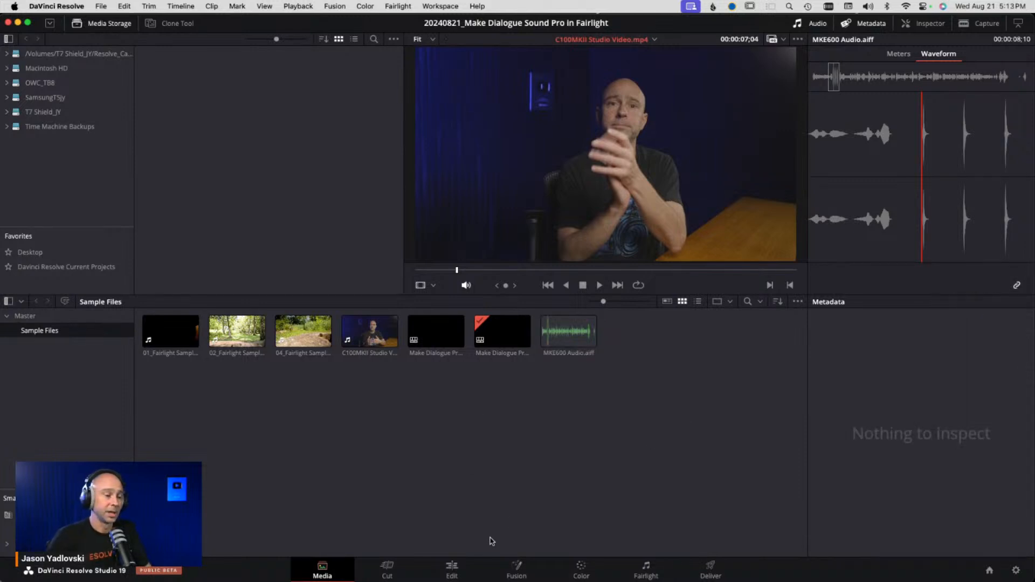
click(450, 569)
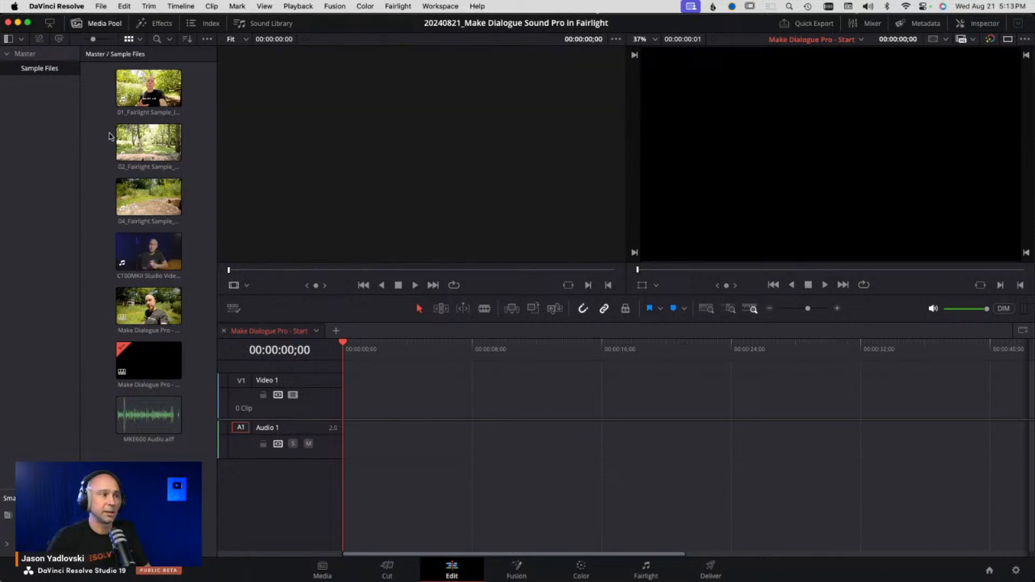
- Add the 01, 02 and 04 Fairlight Sample clips and the C100MKII Studio Video clip to the timeline in order
drag(149, 88, 377, 393)
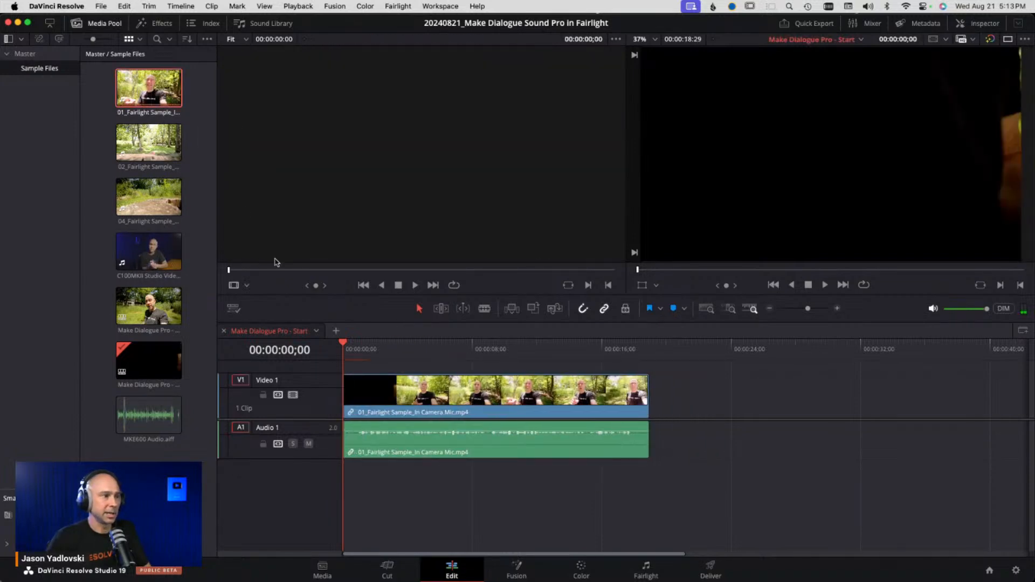
drag(149, 142, 657, 415)
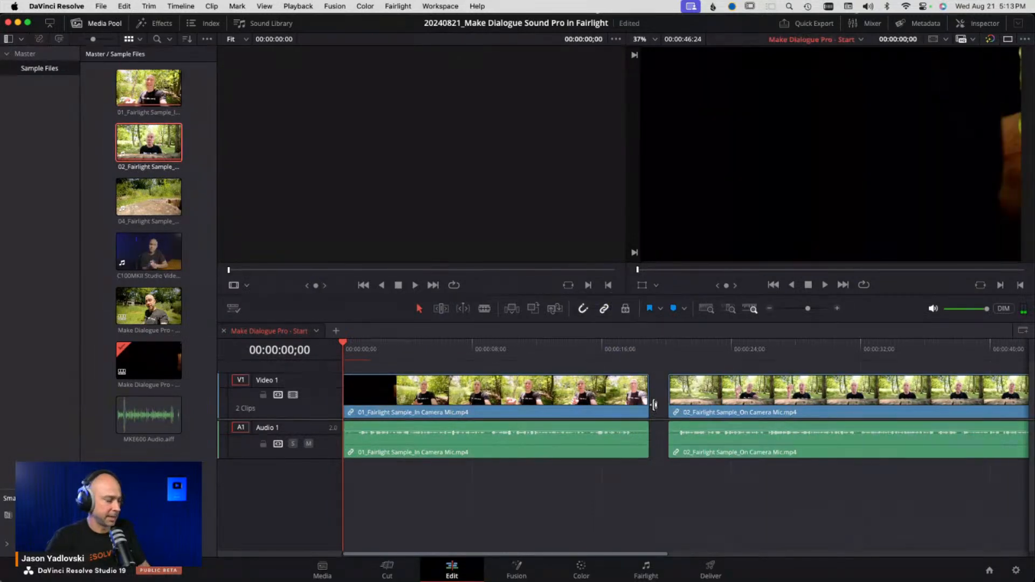
drag(149, 197, 946, 423)
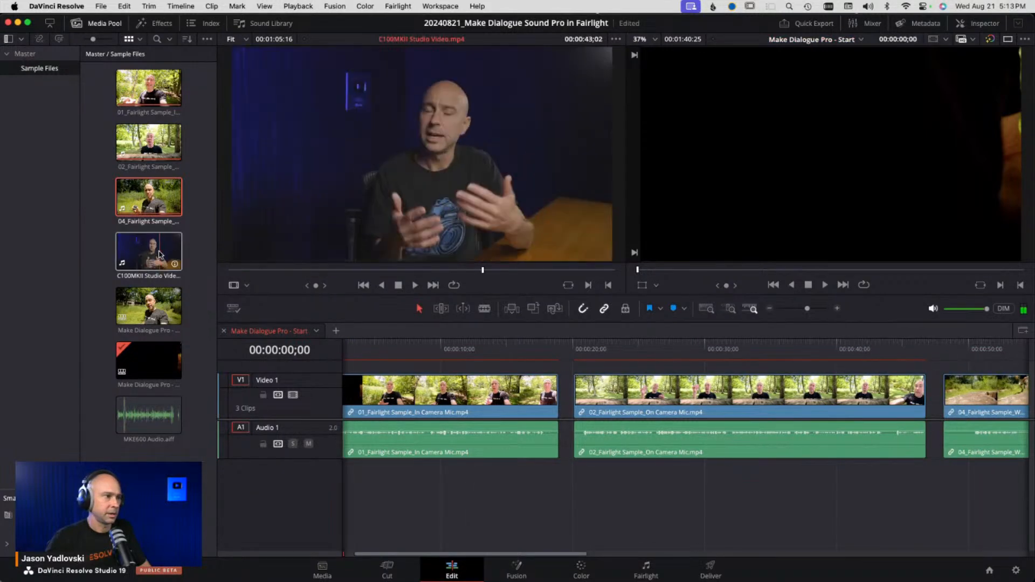
drag(160, 255, 988, 419)
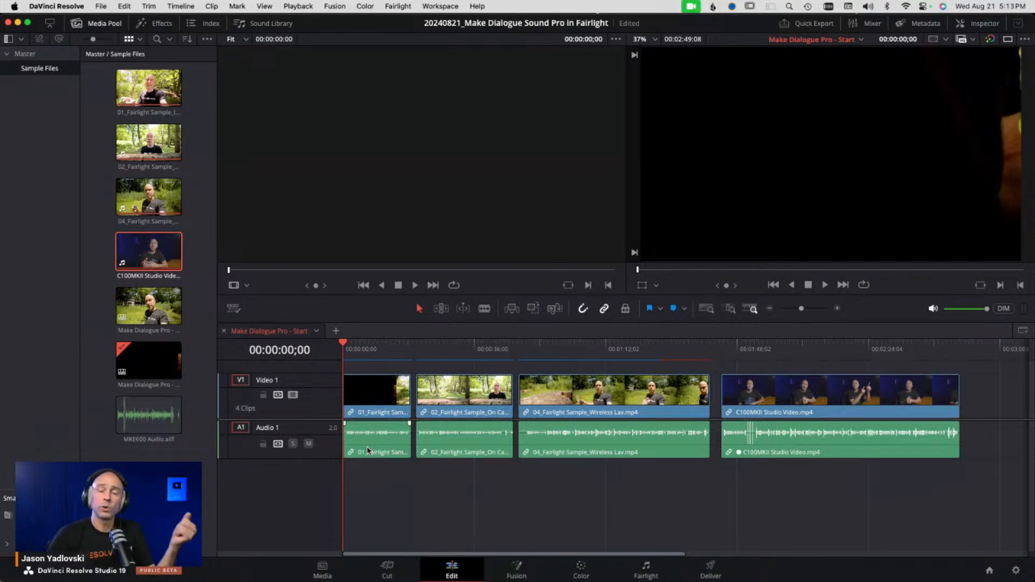
- Select each audio clip on the timeline in turn to compare them, then deselect
click(388, 456)
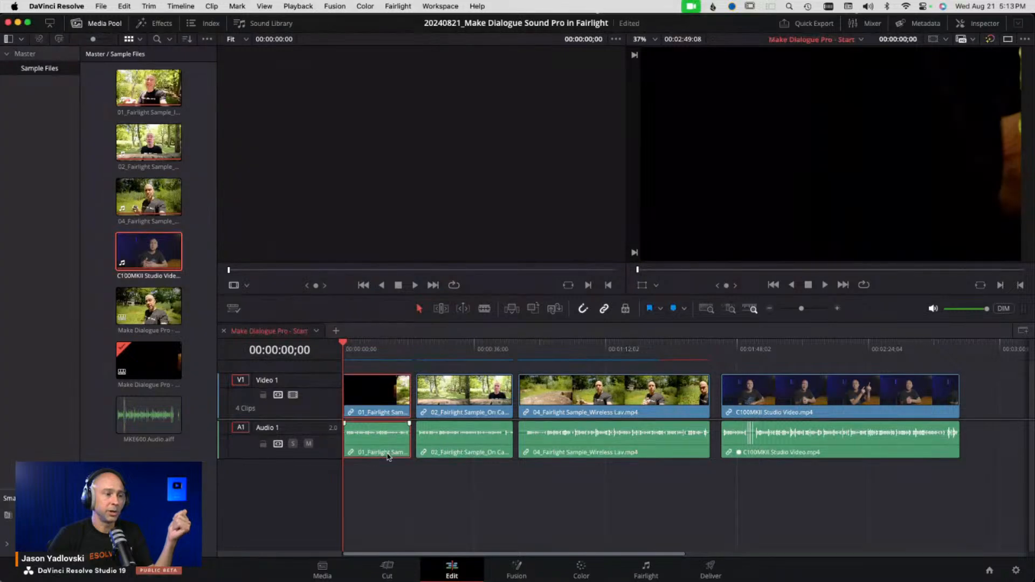
click(469, 457)
click(559, 457)
click(763, 461)
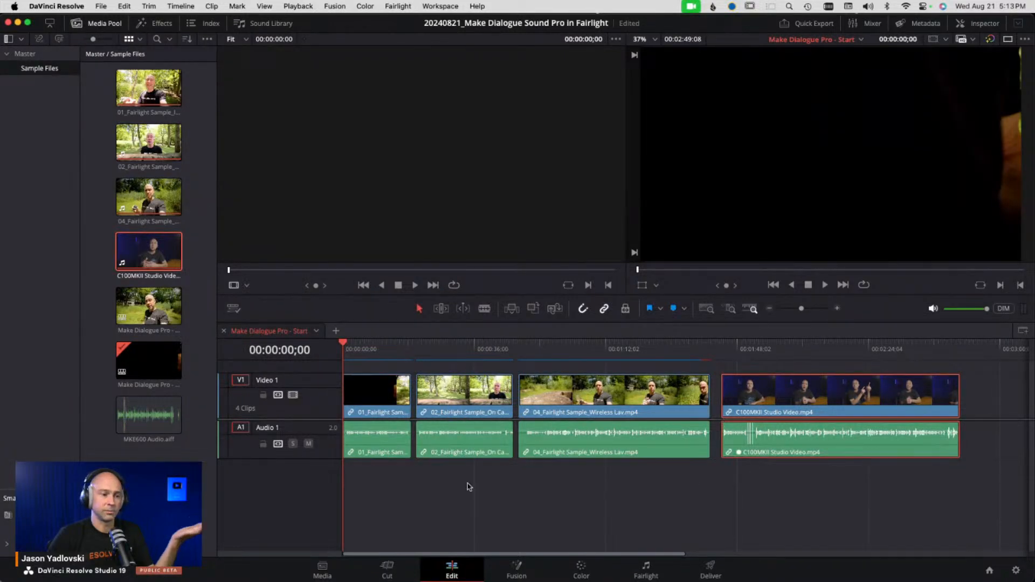
click(591, 470)
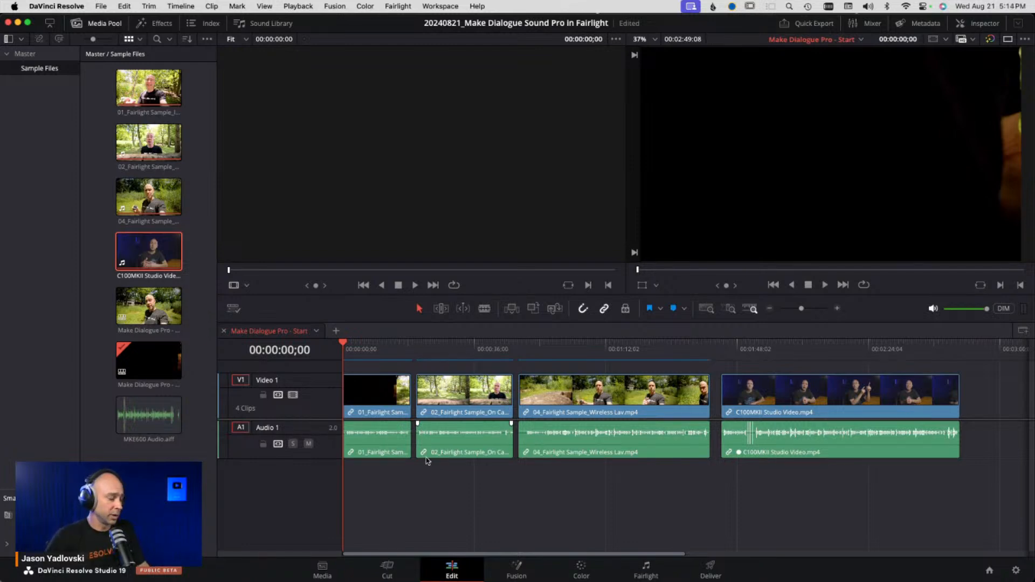
- Move the 02_Fairlight Sample_On Camera Mic audio clip down onto a new Audio 2 track
click(462, 445)
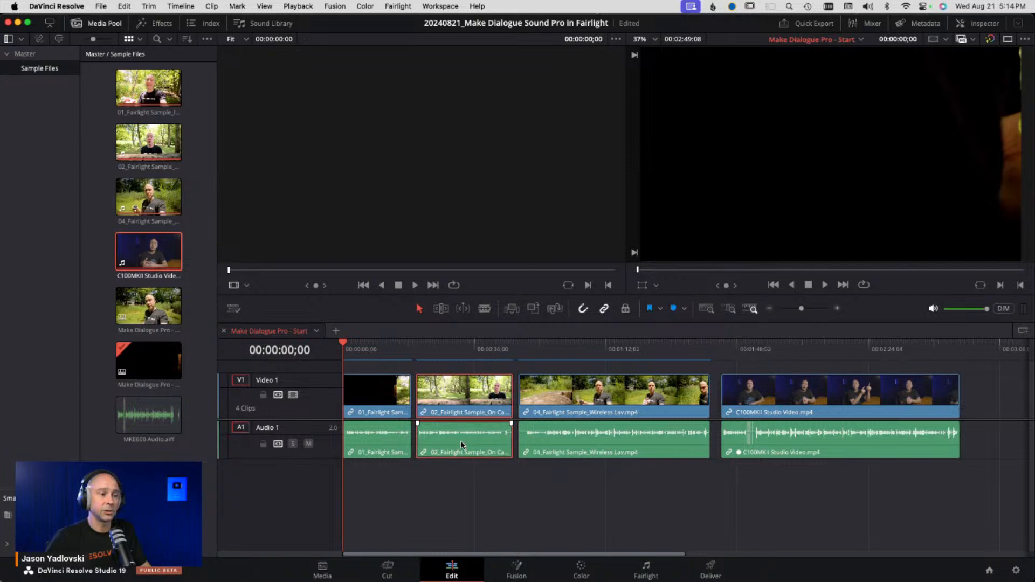
click(463, 496)
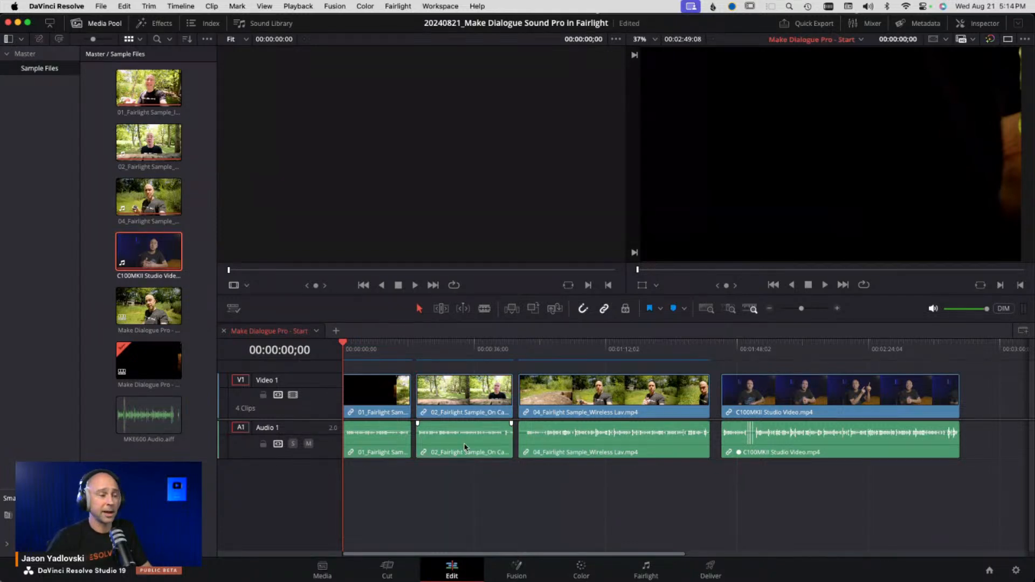
alt+click(464, 447)
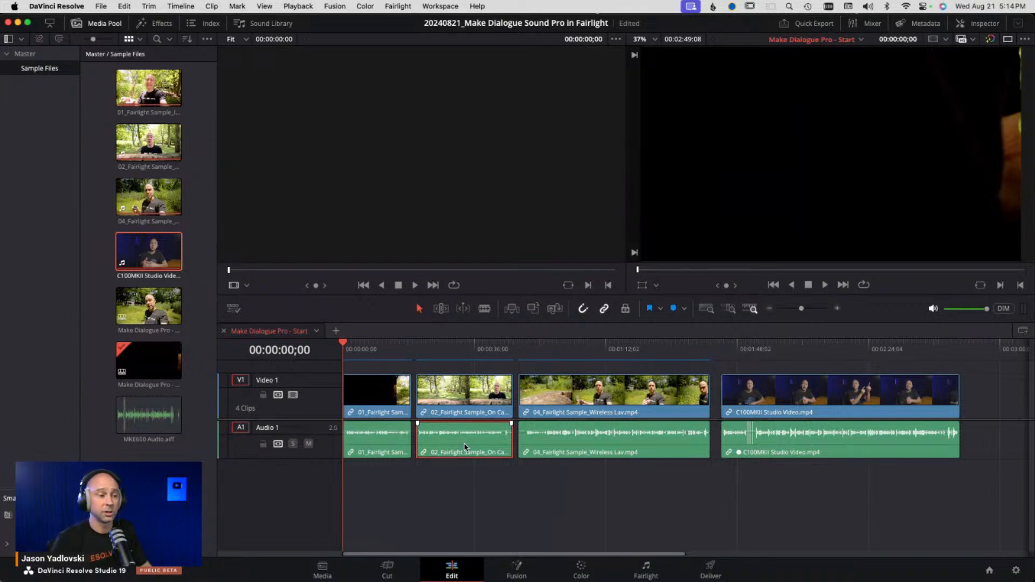
key(alt+Down)
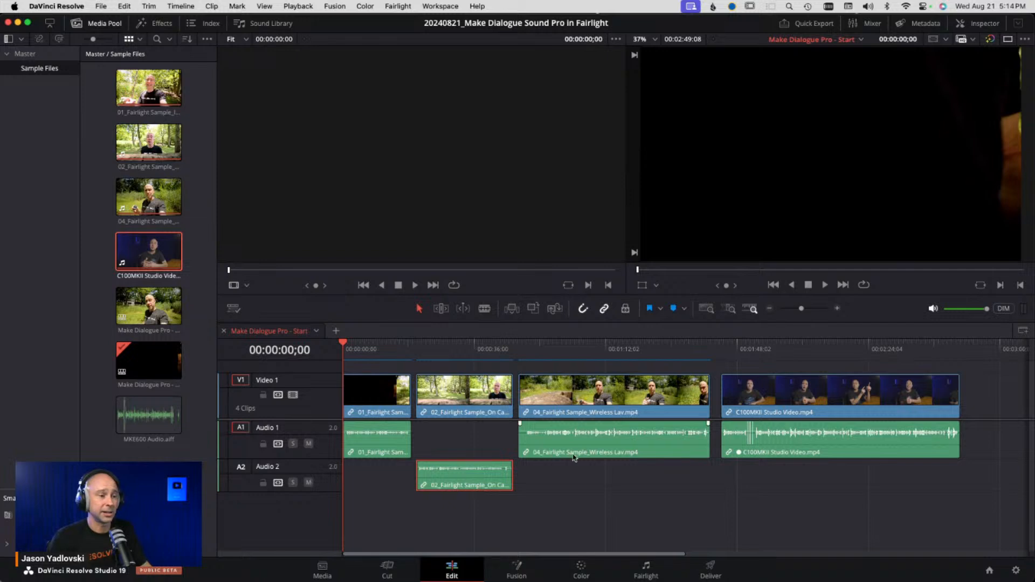
- Move the 04 Wireless Lav audio down to Audio 3 and the C100MKII Studio Video audio down to Audio 4
alt+click(588, 442)
key(alt+Down)
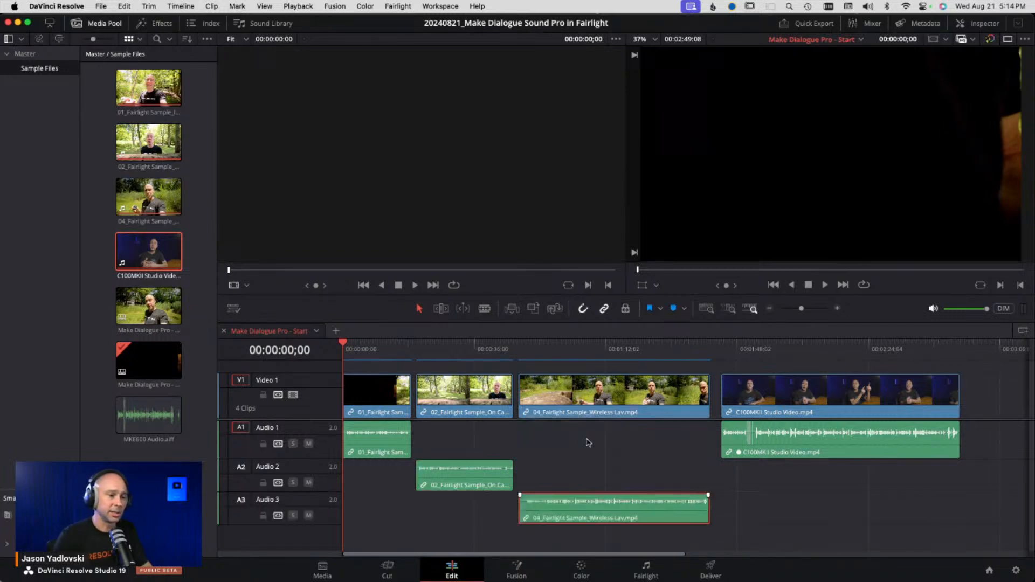
alt+click(797, 454)
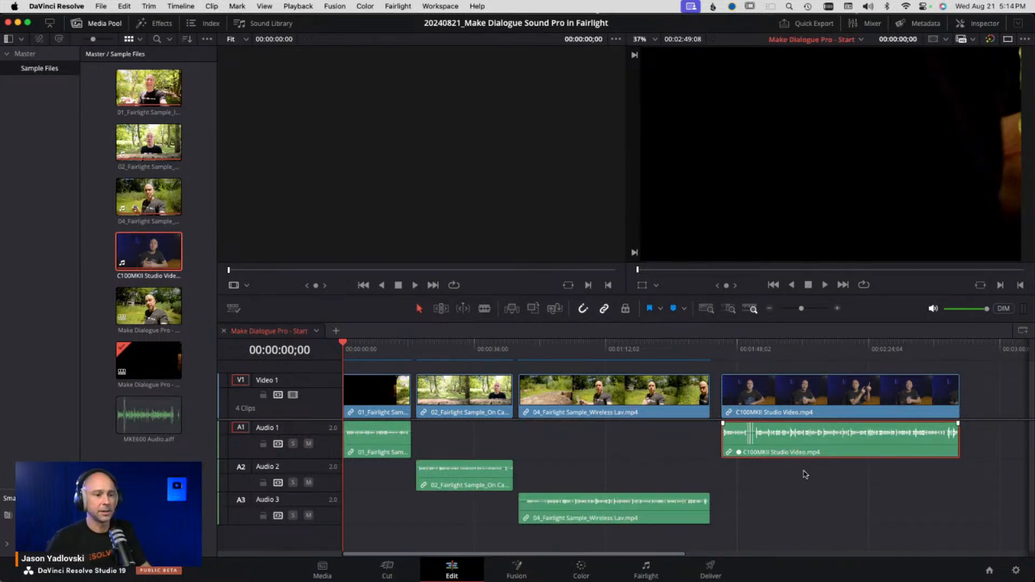
key(alt+Down)
key(alt+Down)
key(alt+Down)
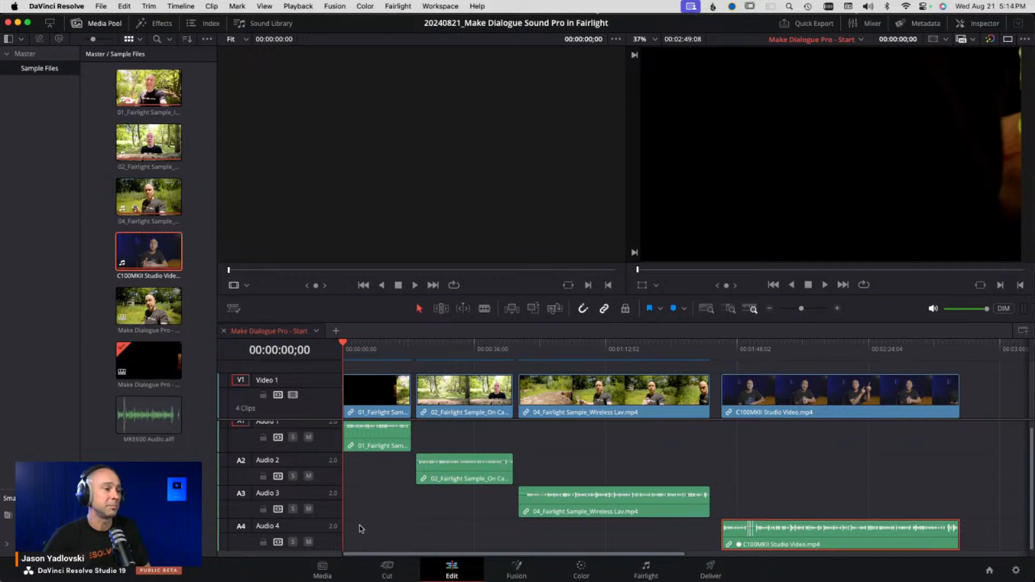
- Change the track type of Audio 1 and Audio 2 to Mono
scroll(365, 514, up, 1)
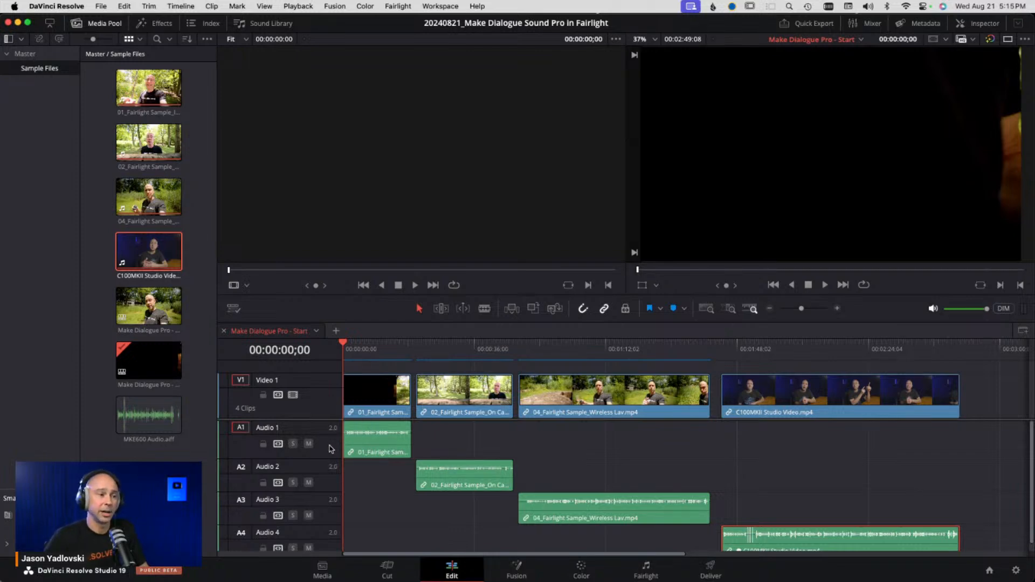
right_click(327, 447)
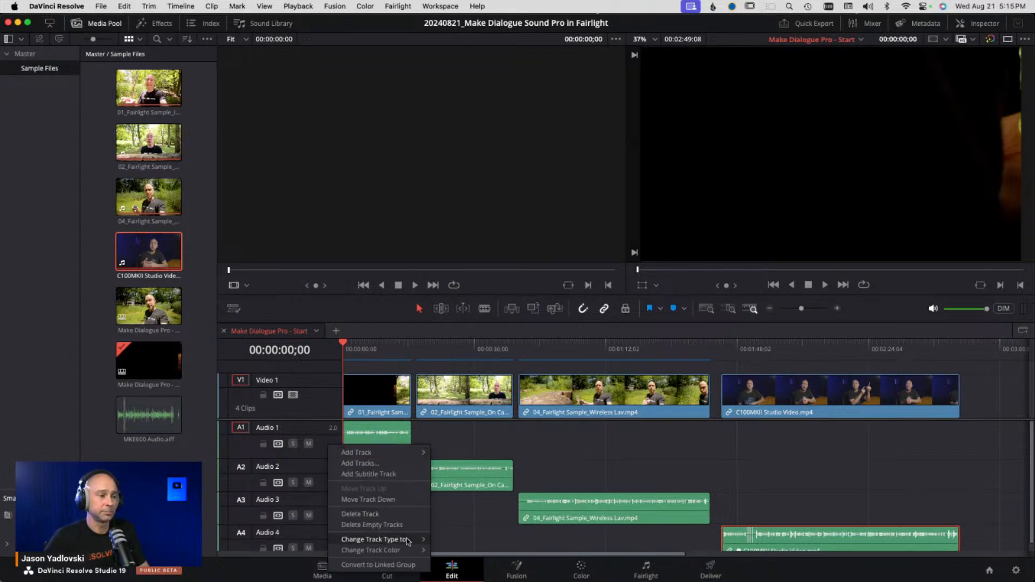
mouse_move(409, 540)
click(452, 499)
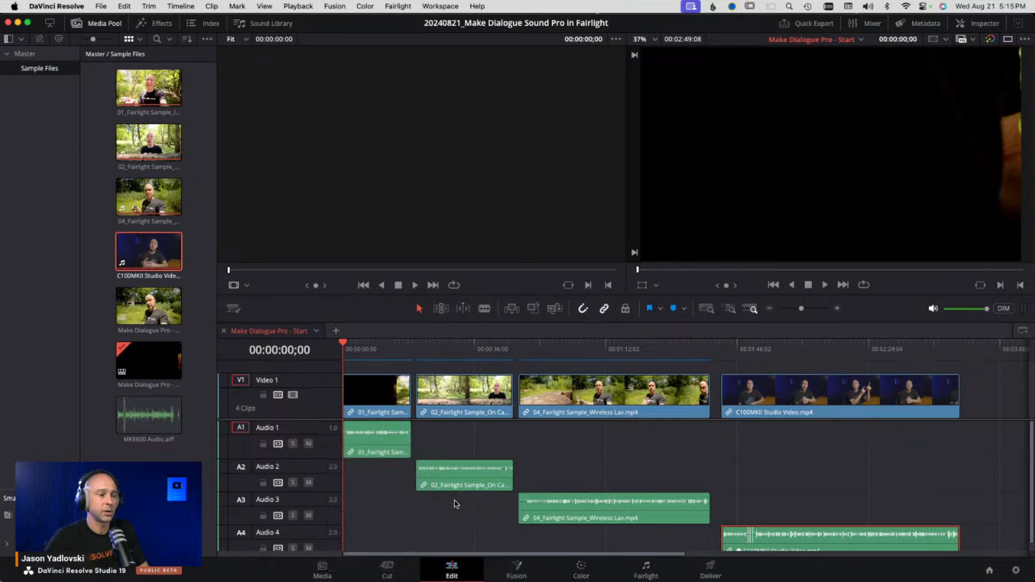
right_click(328, 475)
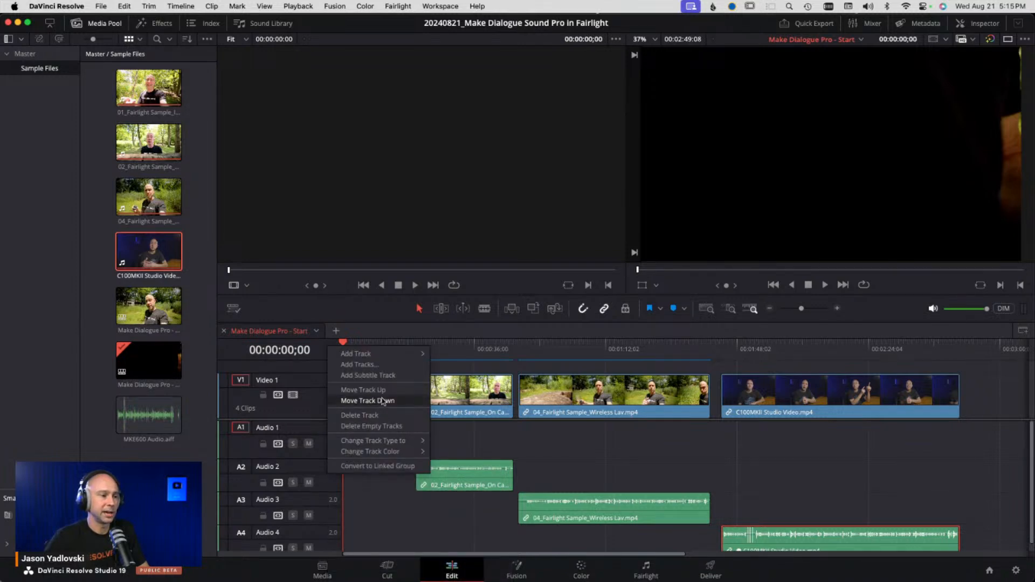
mouse_move(405, 444)
click(451, 446)
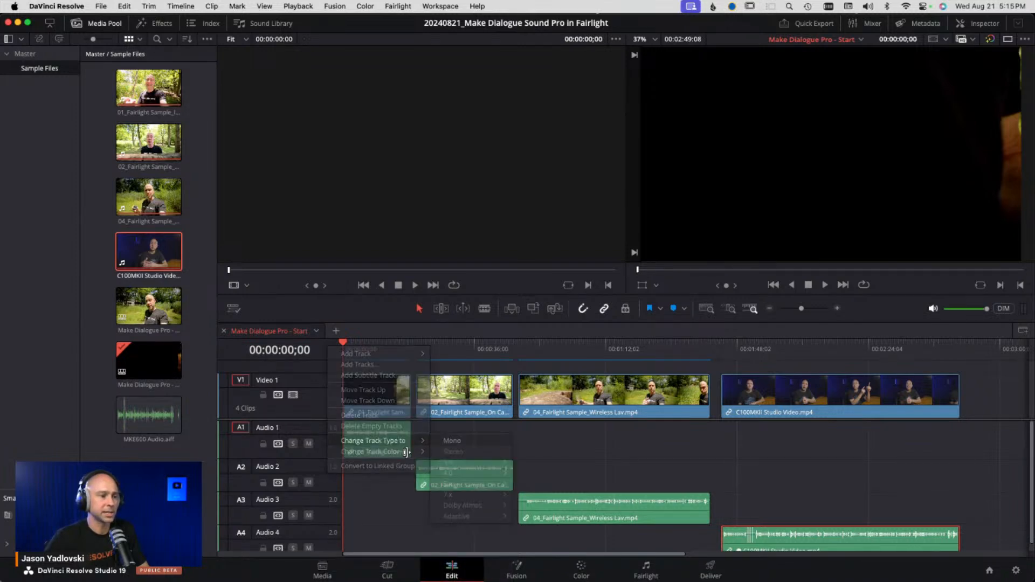
- Change the track type of Audio 3 and Audio 4 to Mono
right_click(331, 516)
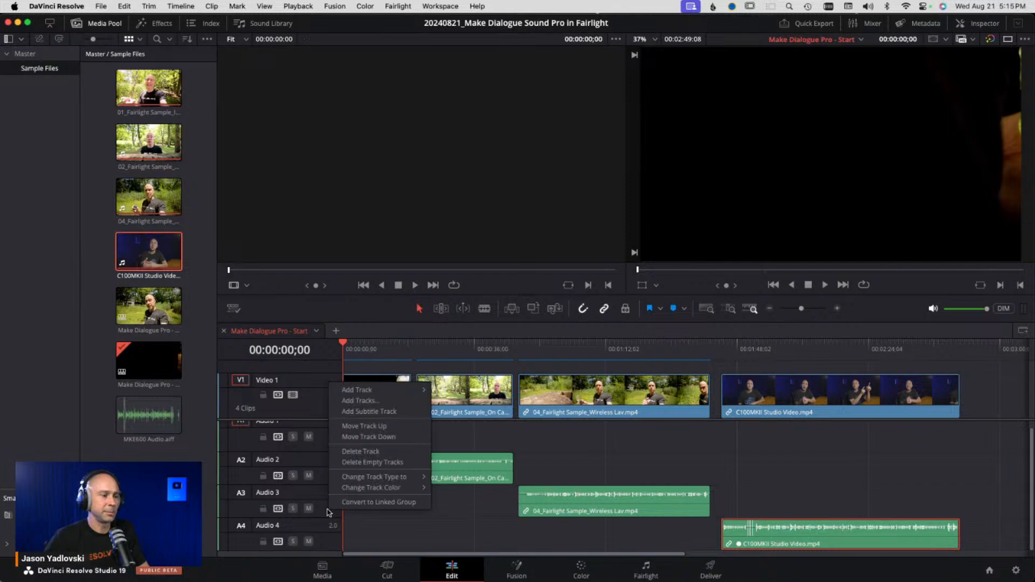
mouse_move(367, 478)
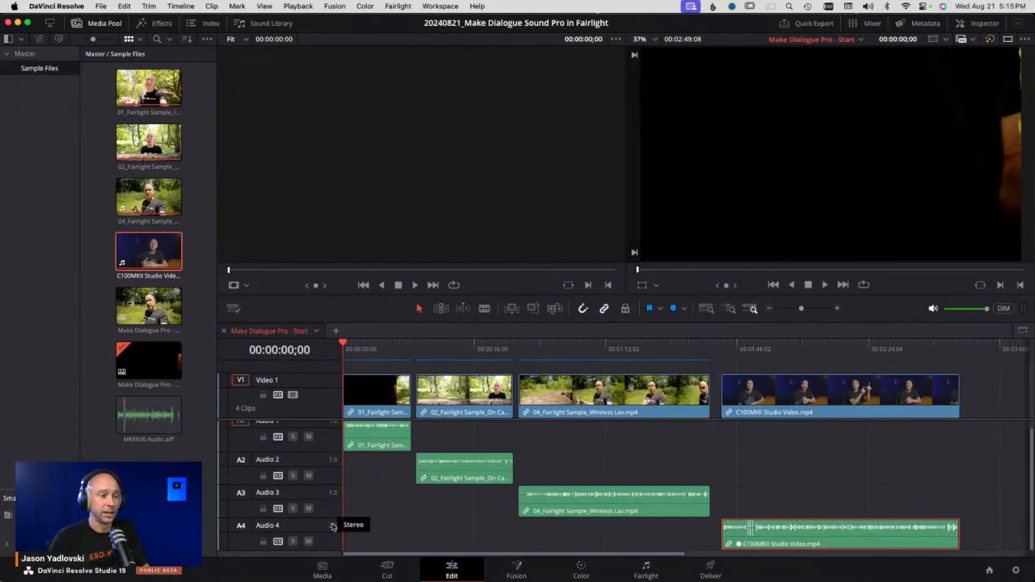
right_click(331, 542)
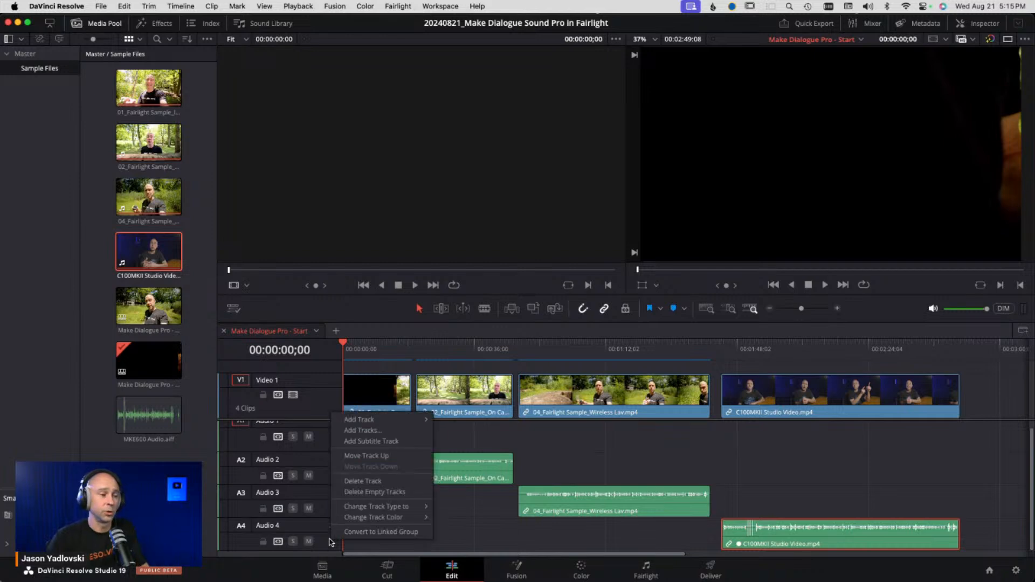
mouse_move(375, 507)
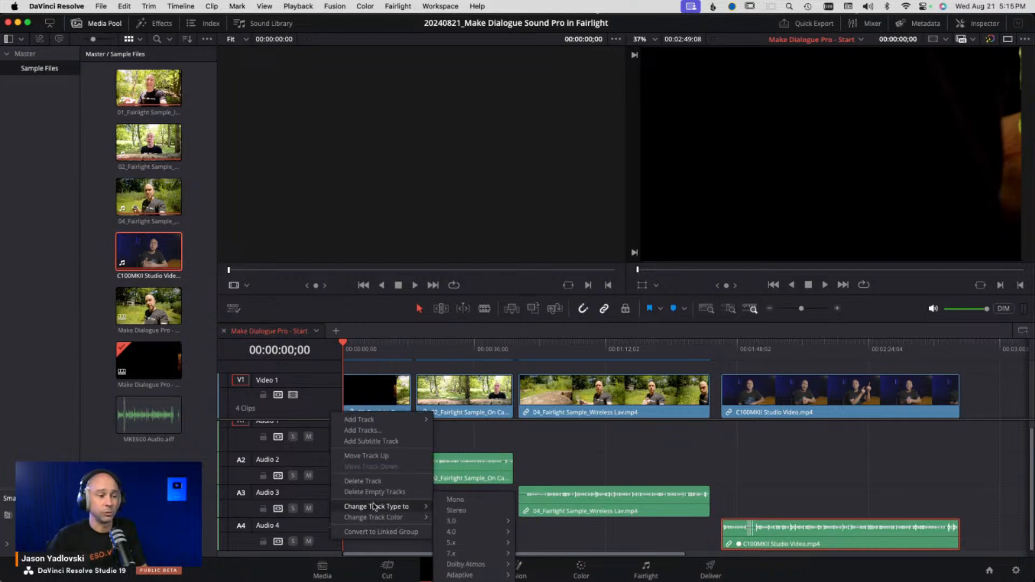
click(453, 510)
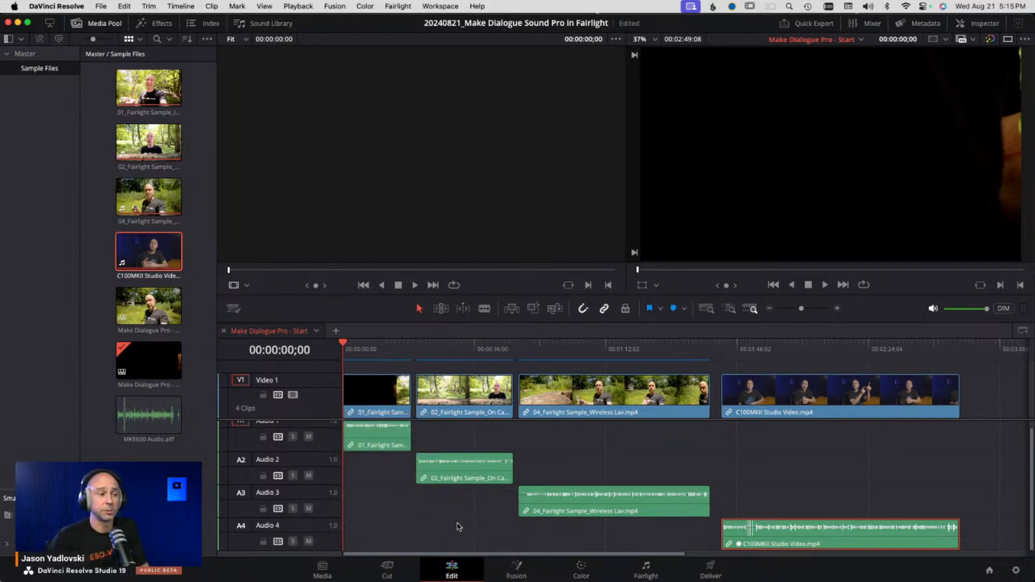
- Play back the timeline from several points to listen to the clips
click(370, 349)
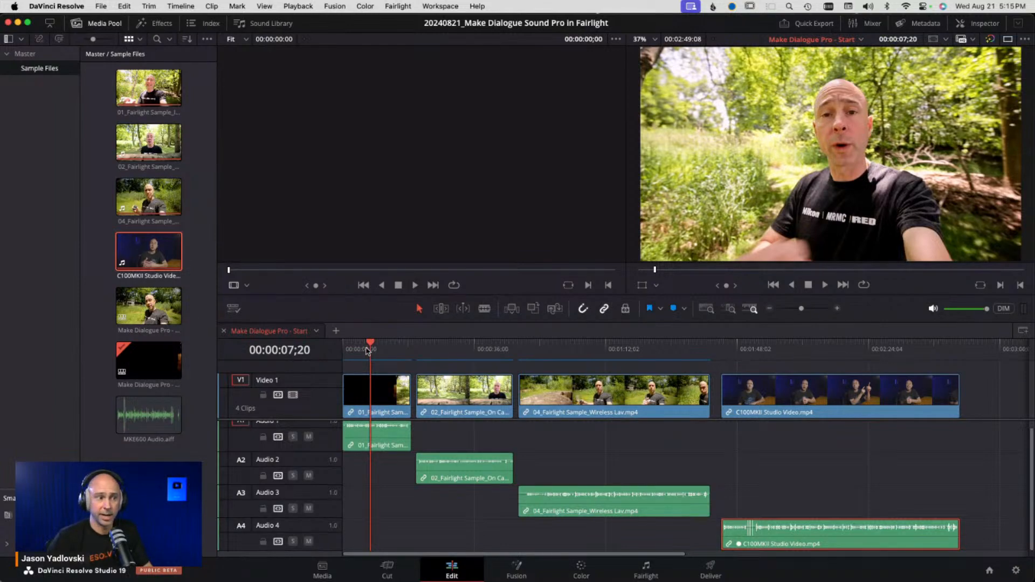
click(366, 349)
key(space)
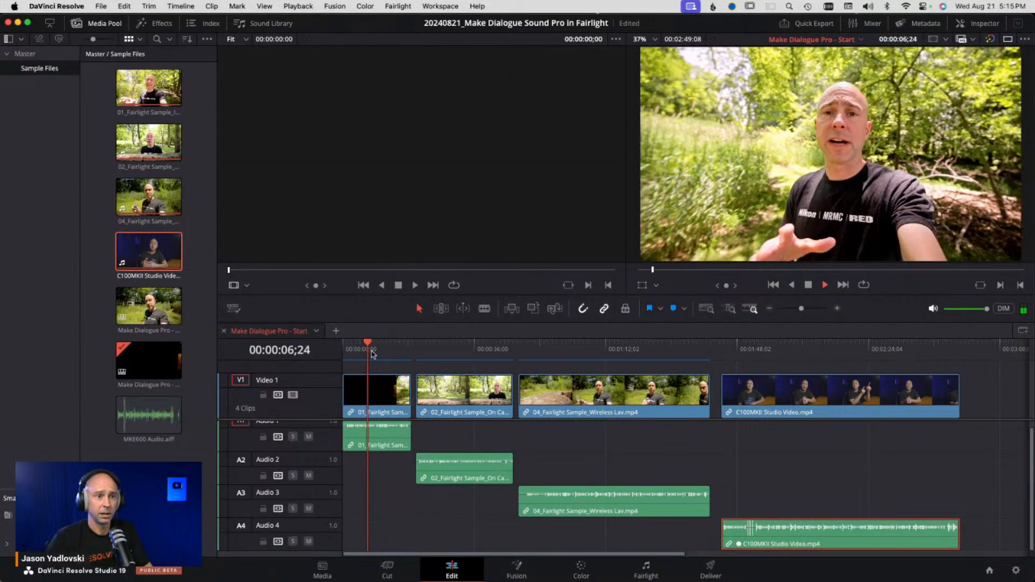
click(459, 349)
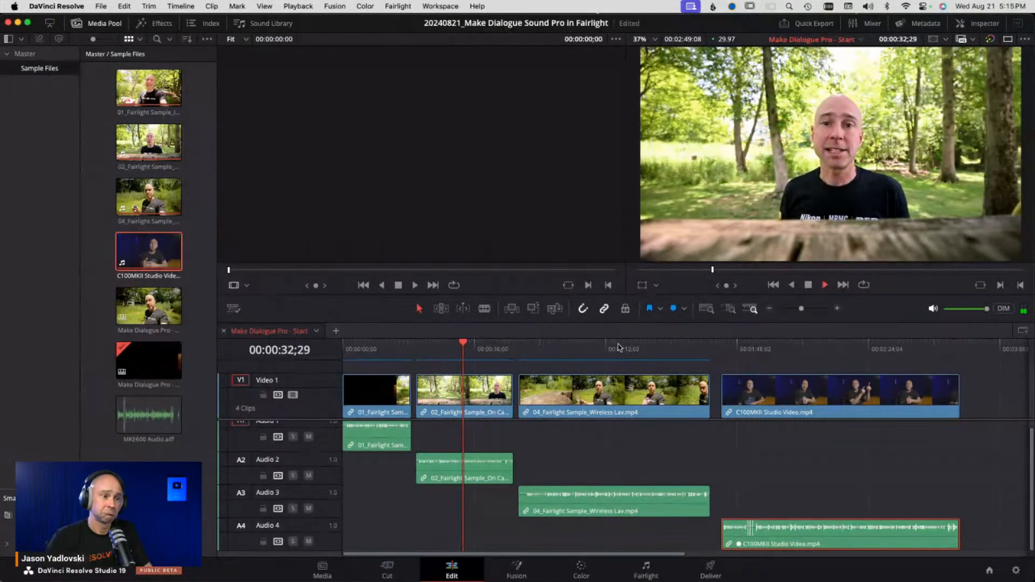
click(601, 345)
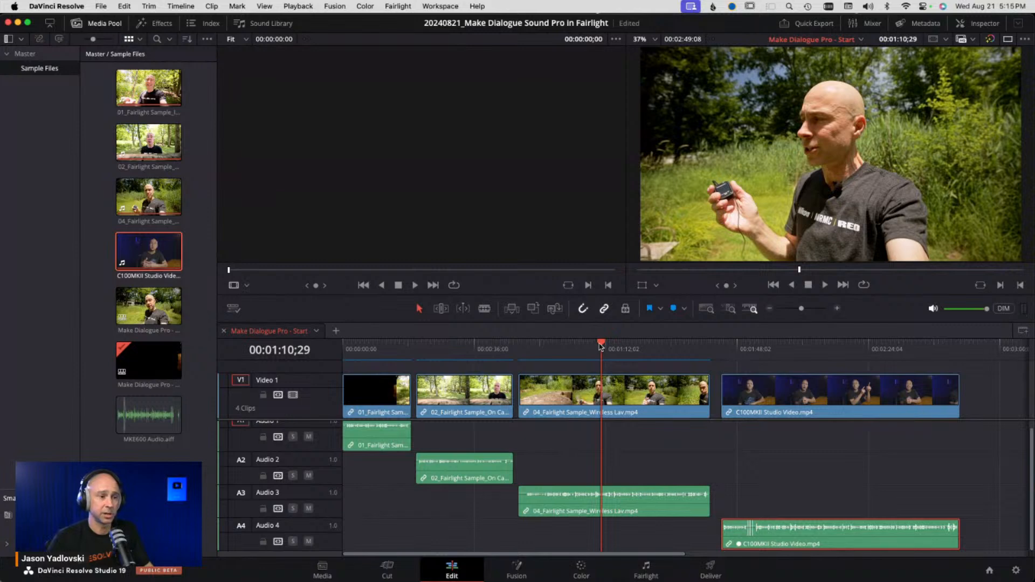
key(space)
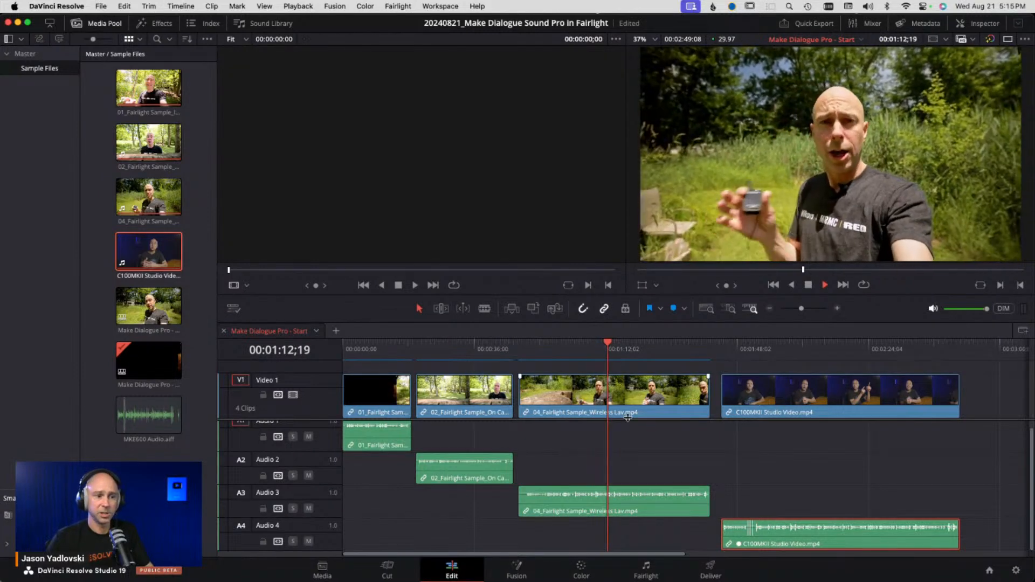
key(space)
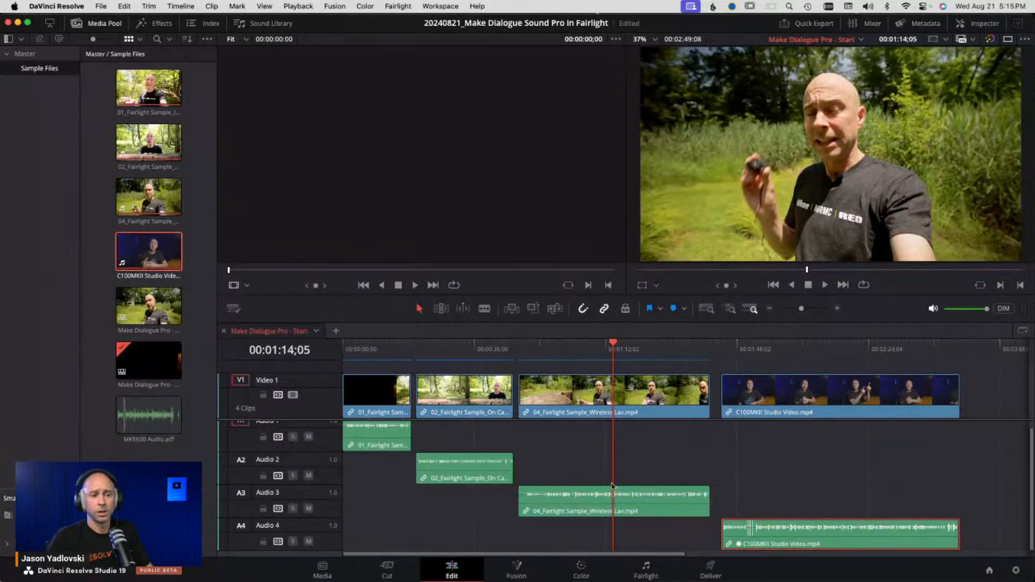
- Set the 04 Fairlight Sample Wireless Lav clip's audio attributes to a single Mono channel using Embedded Channel 2
click(584, 515)
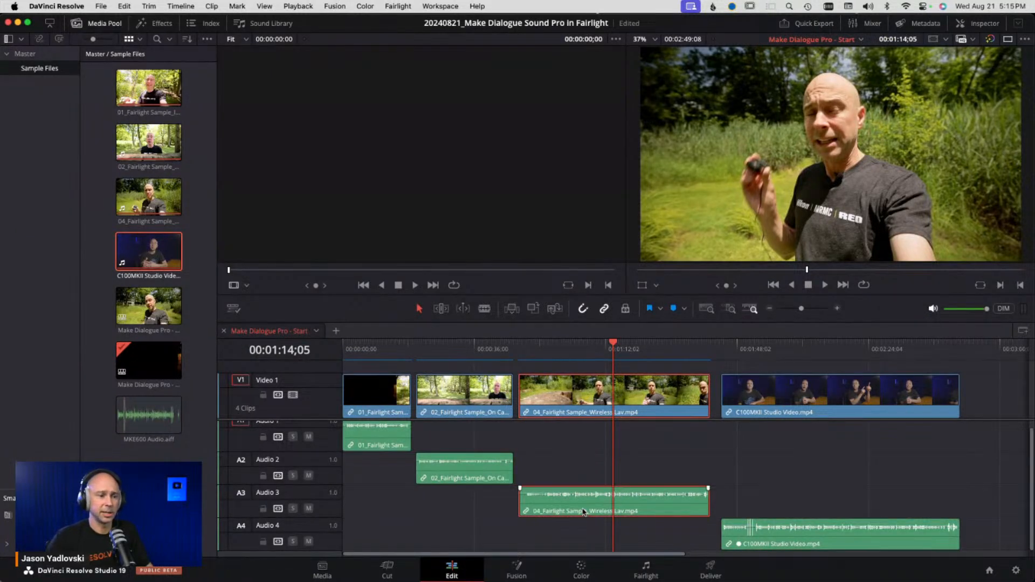
right_click(583, 511)
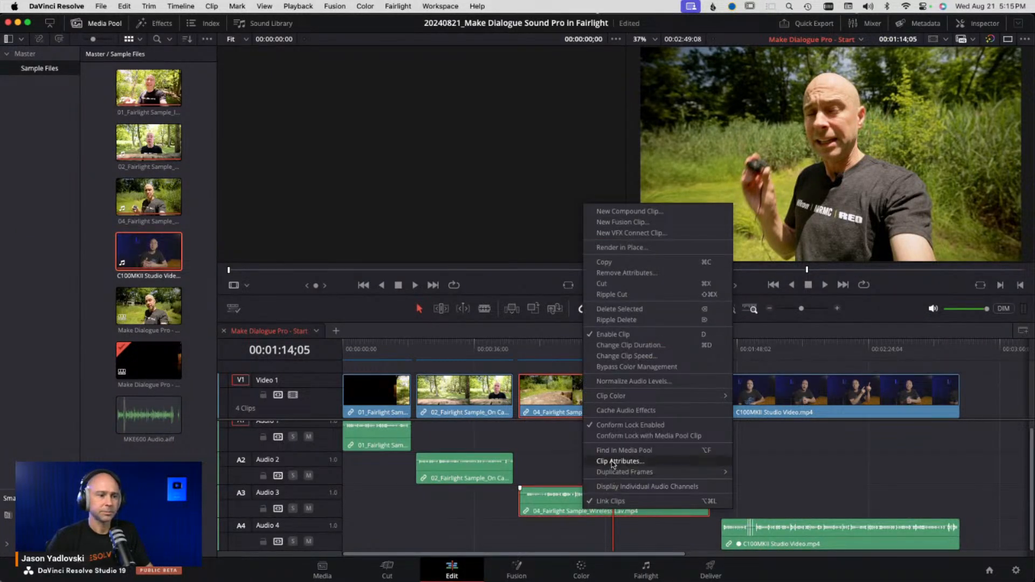
click(613, 462)
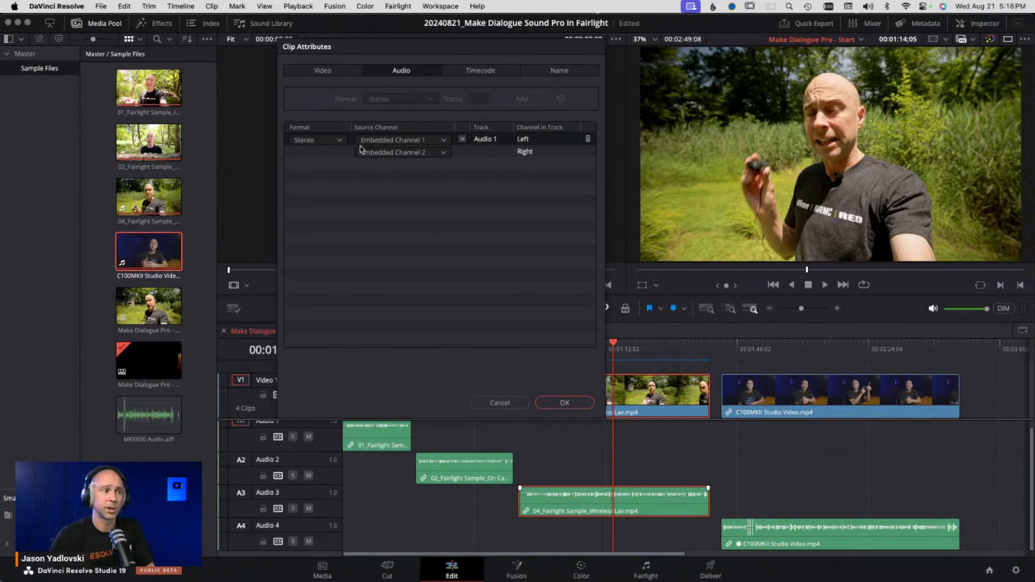
click(340, 142)
click(338, 153)
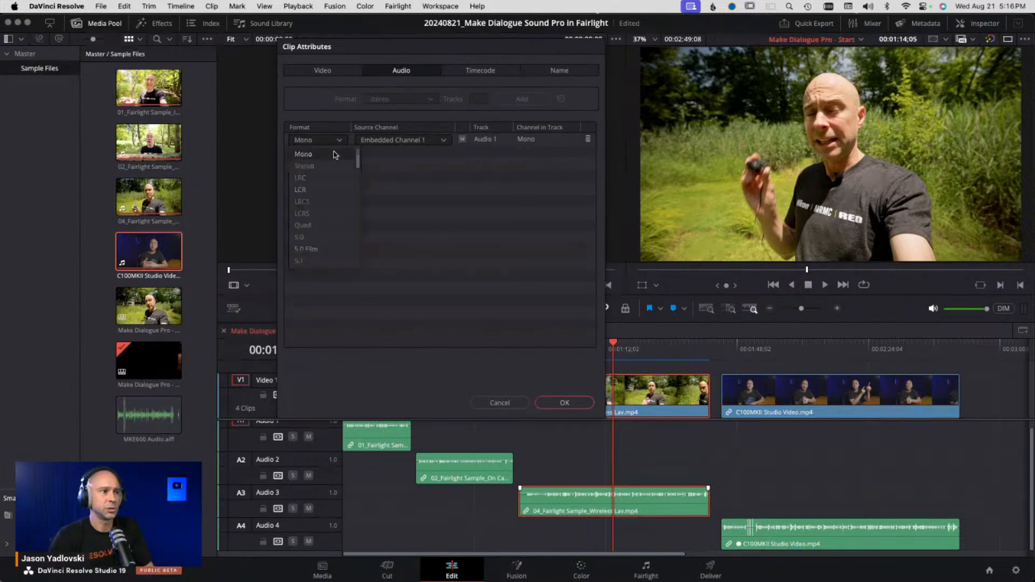
click(379, 143)
click(383, 166)
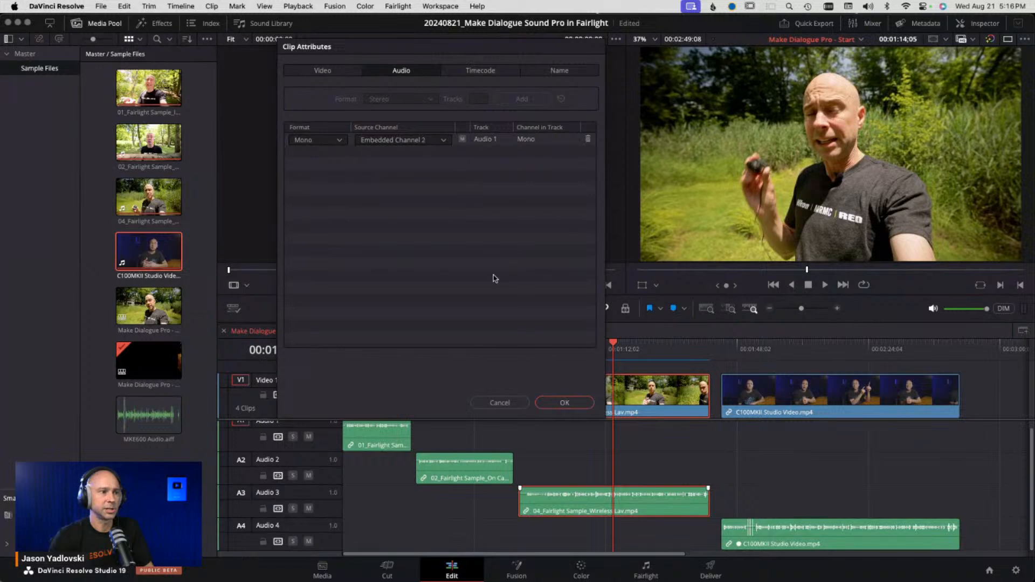
click(565, 403)
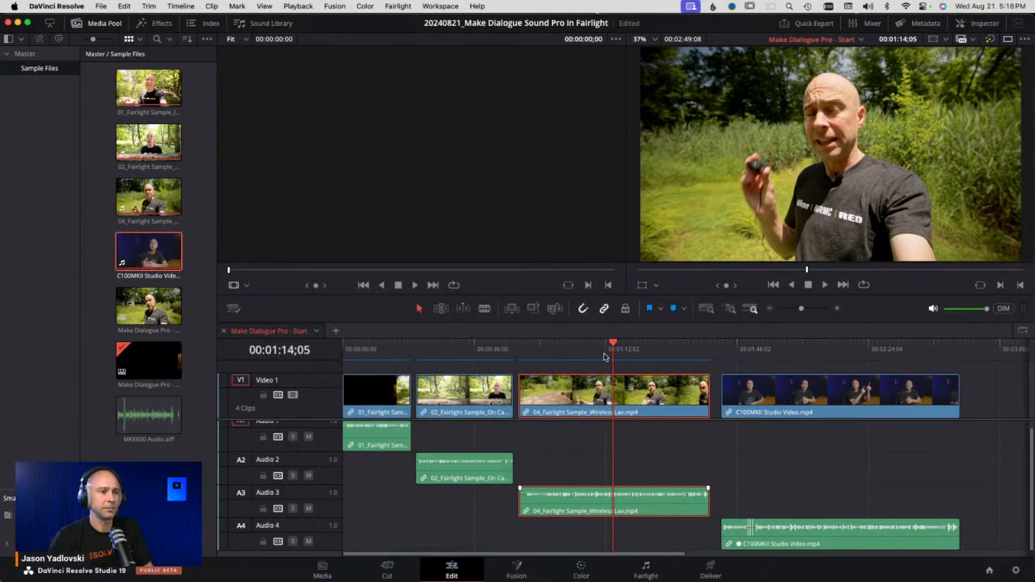
- Play back the Wireless Lav clip and the C100MKII Studio Video clip to listen to them
click(585, 350)
key(space)
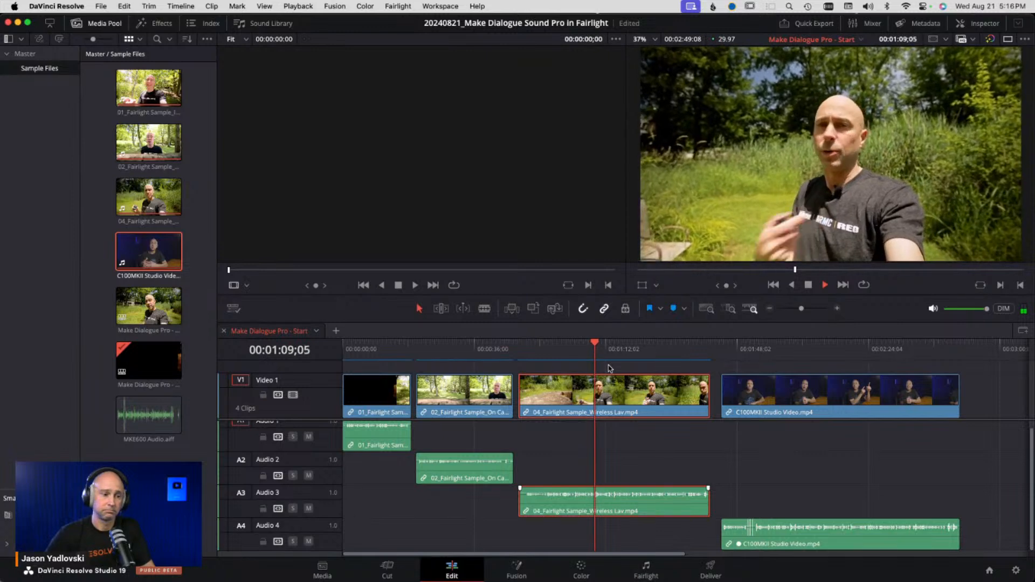
key(space)
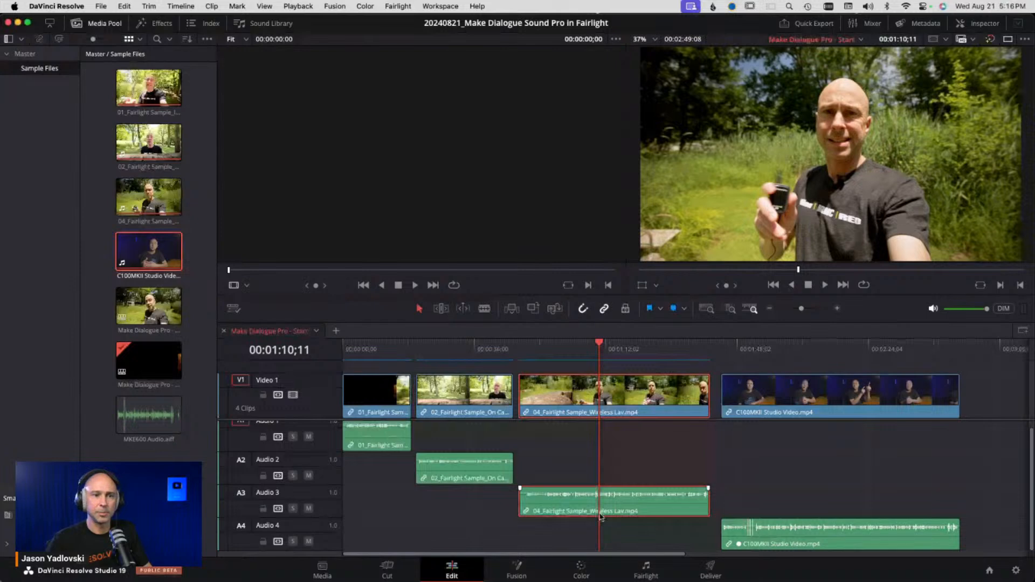
click(812, 344)
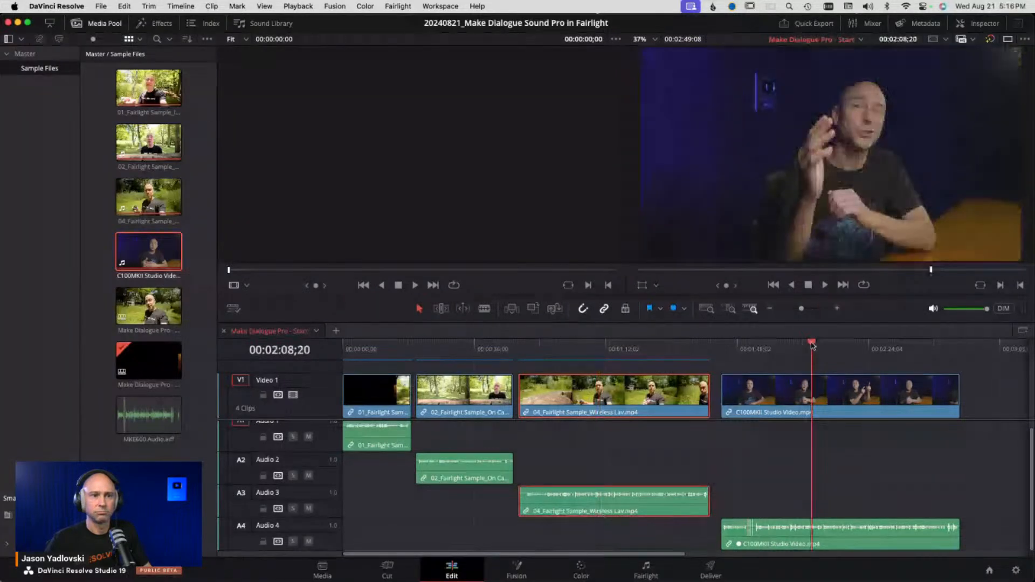
key(space)
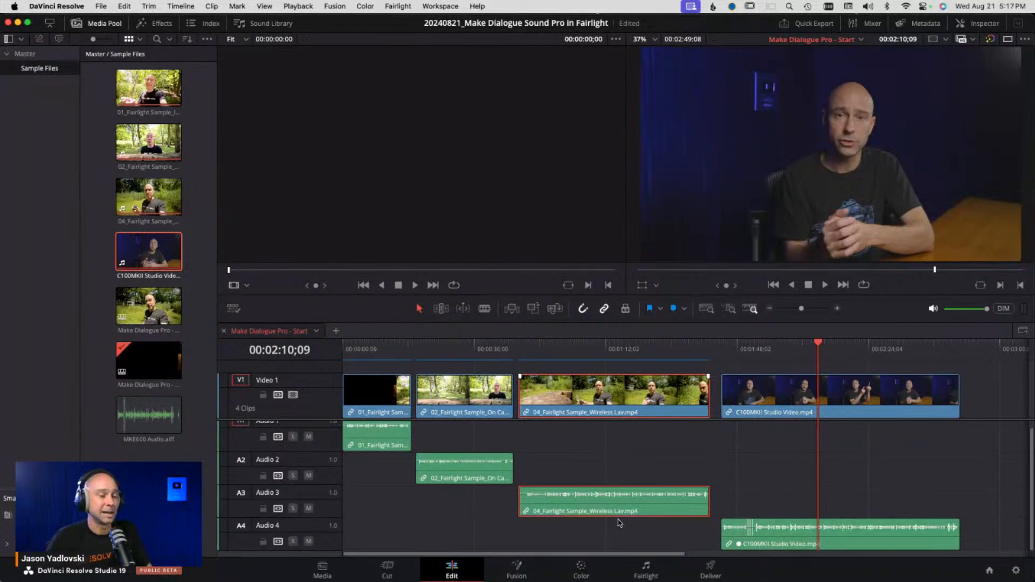
- Switch to the Fairlight page and fit all four dialogue tracks in the timeline
click(647, 569)
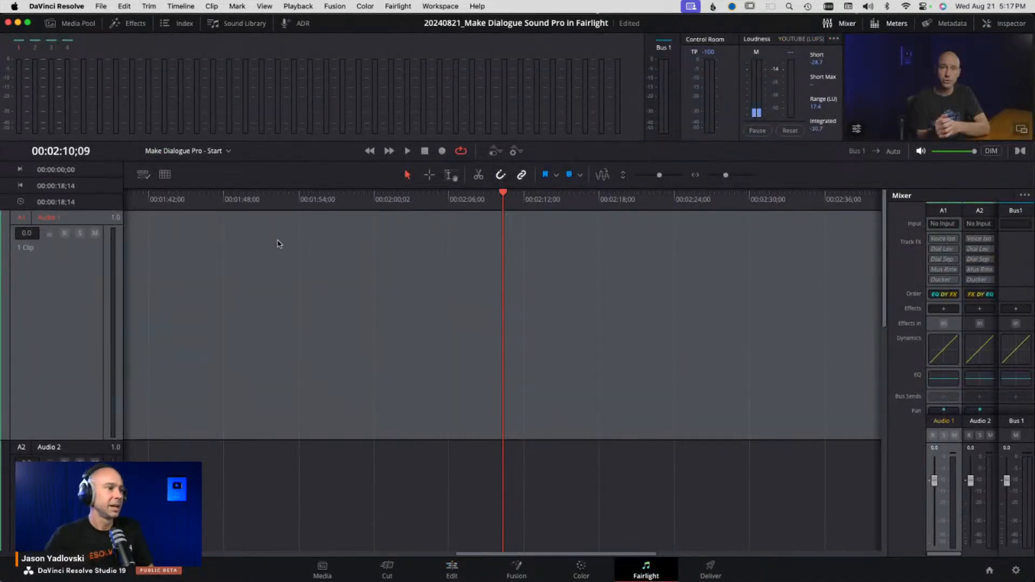
key(shift+z)
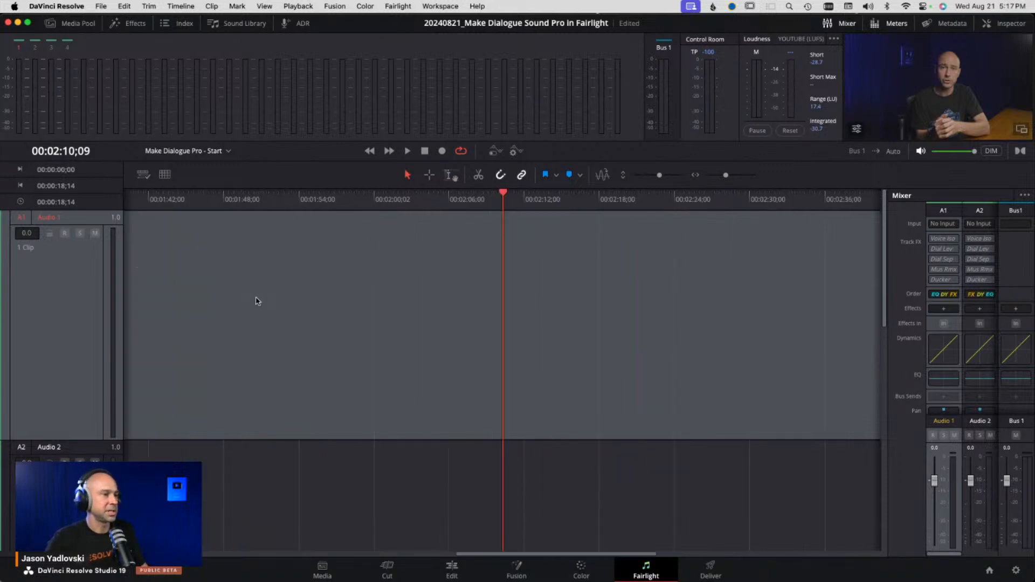
shift+scroll(257, 301, down, 5)
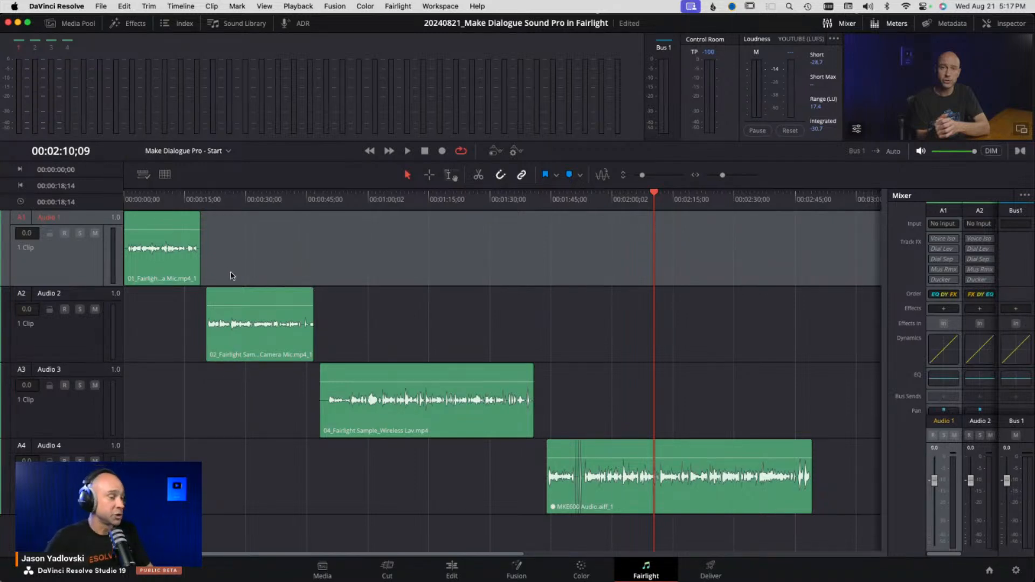
scroll(230, 275, down, 2)
scroll(229, 275, down, 3)
scroll(230, 274, up, 3)
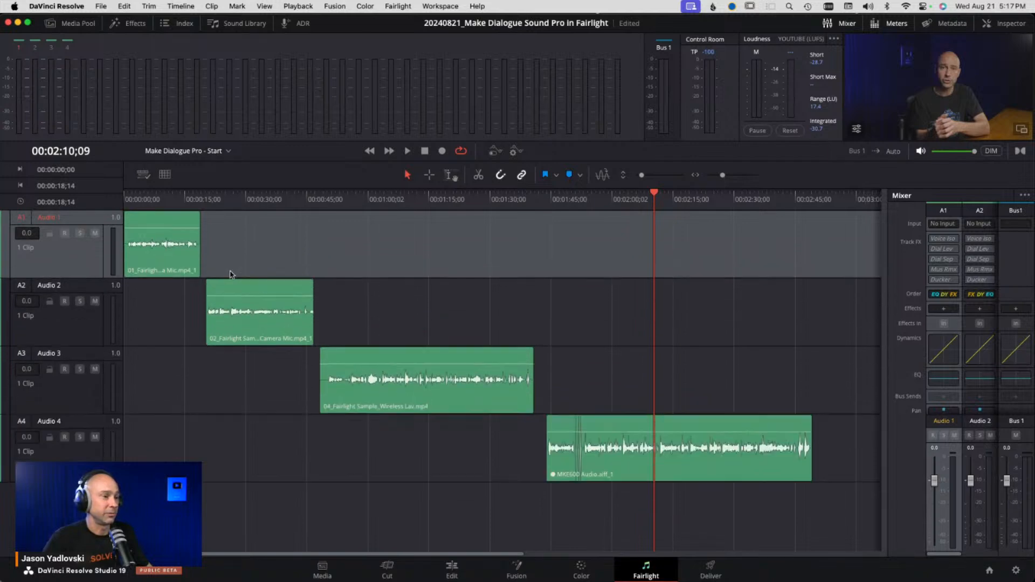
scroll(229, 274, down, 1)
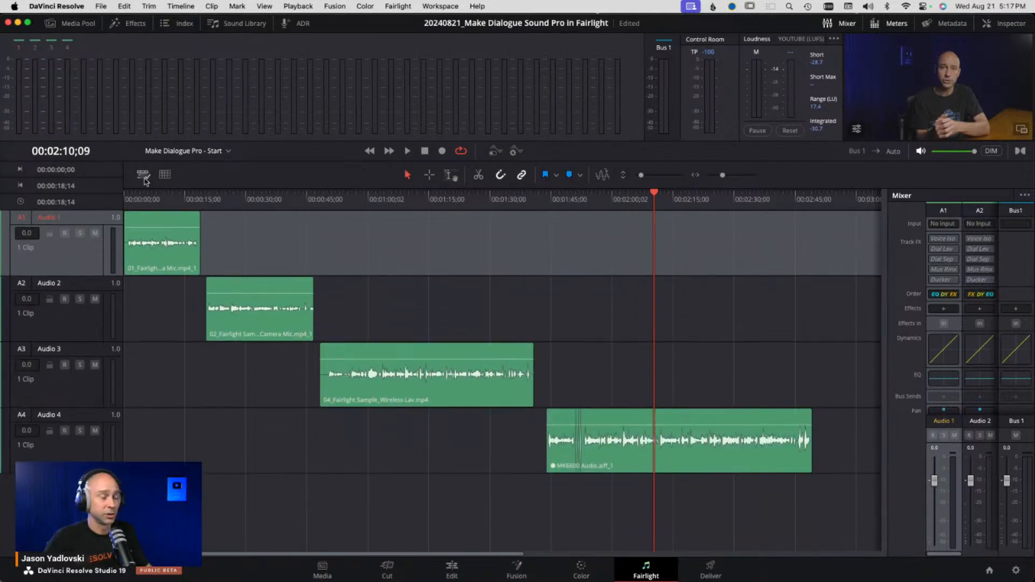
scroll(183, 254, up, 2)
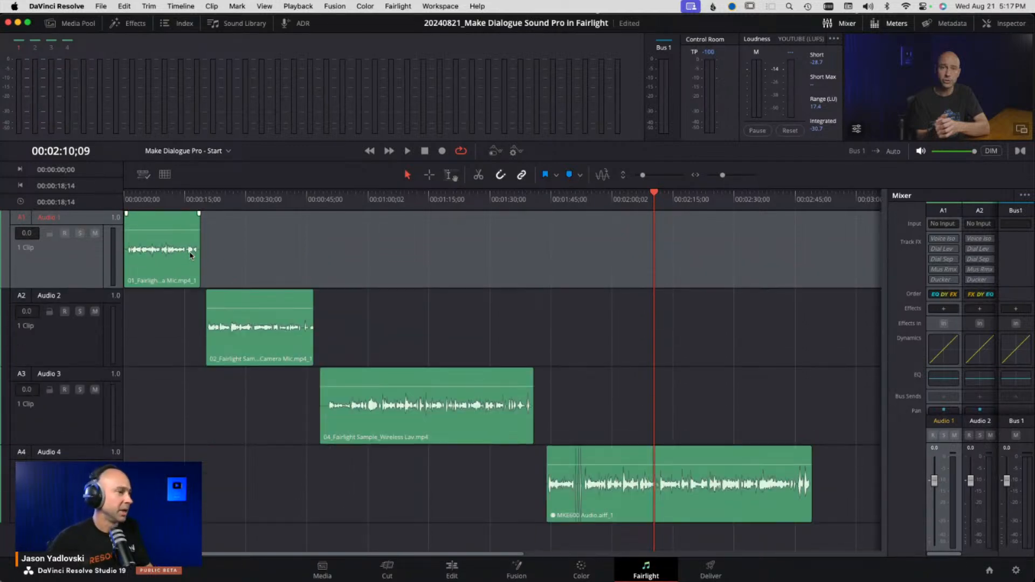
click(149, 199)
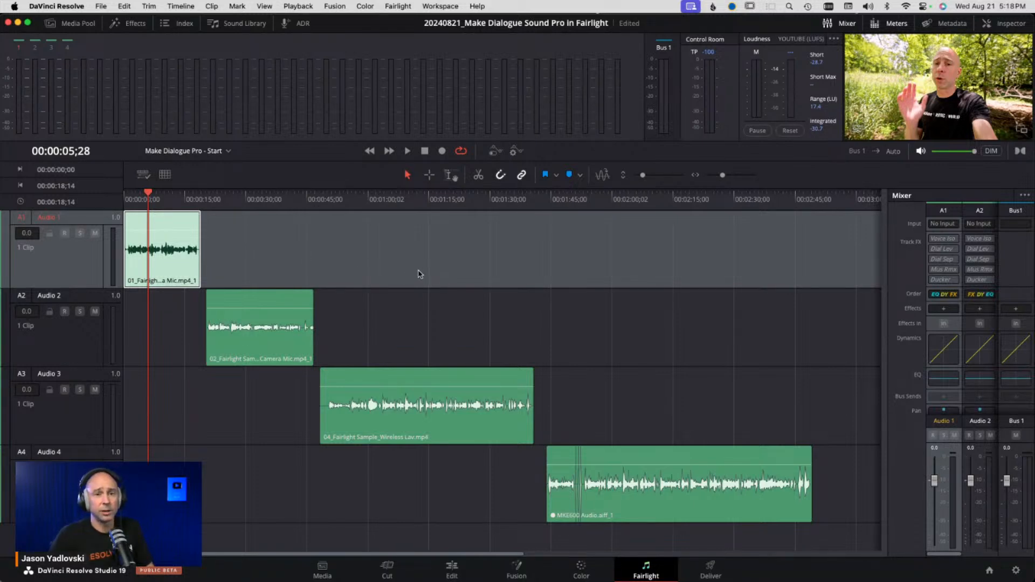
click(847, 25)
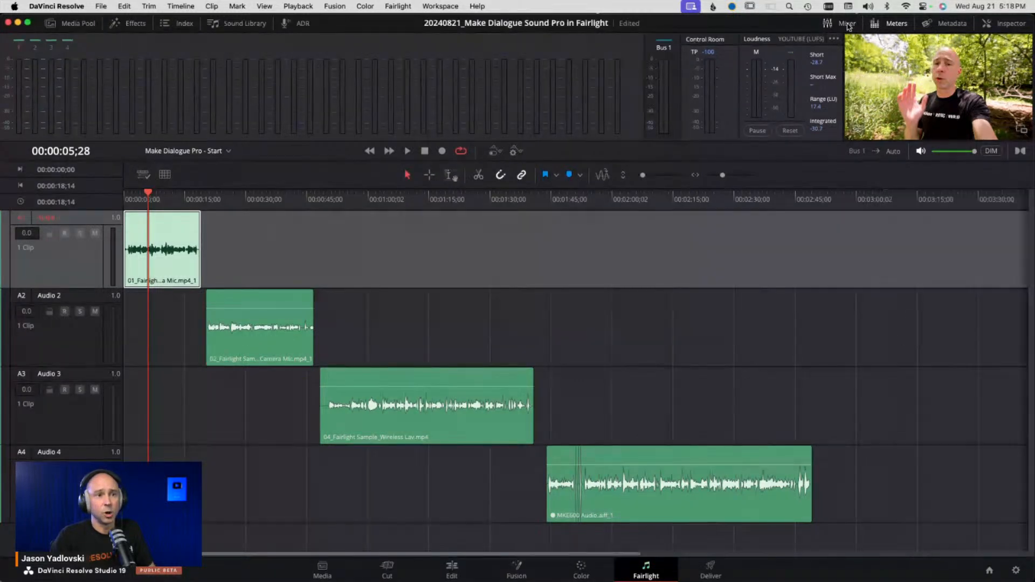
click(847, 24)
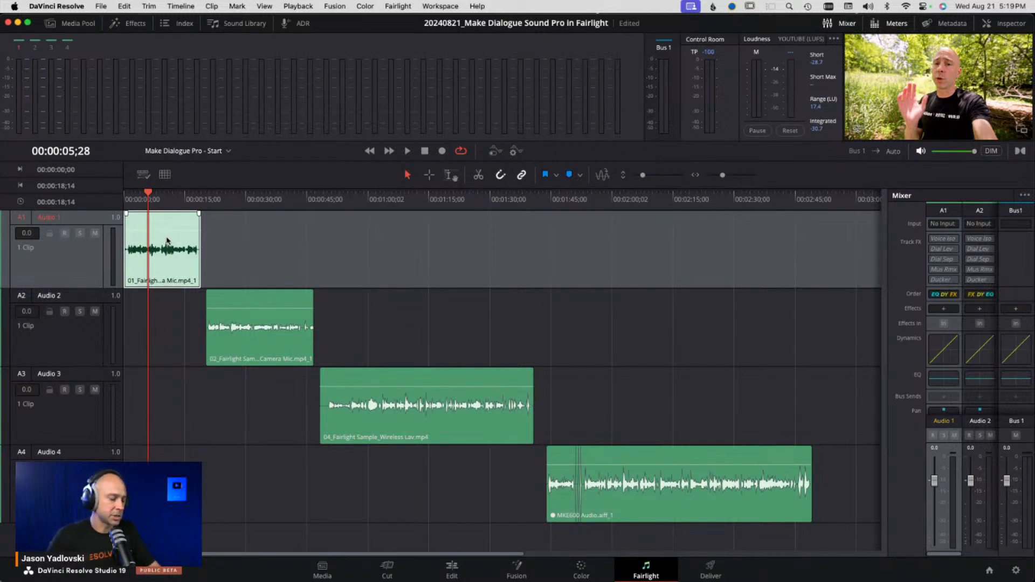
- Raise the 01 Fairlight Sample In Camera Mic clip's volume to about 6.2 dB, checking it in the Inspector
scroll(167, 231, up, 5)
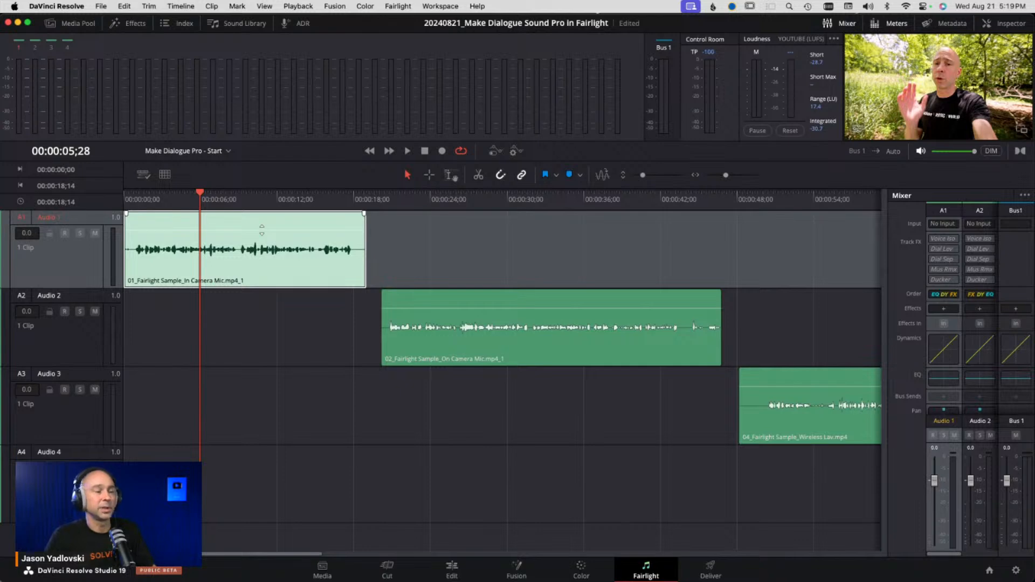
drag(261, 230, 267, 220)
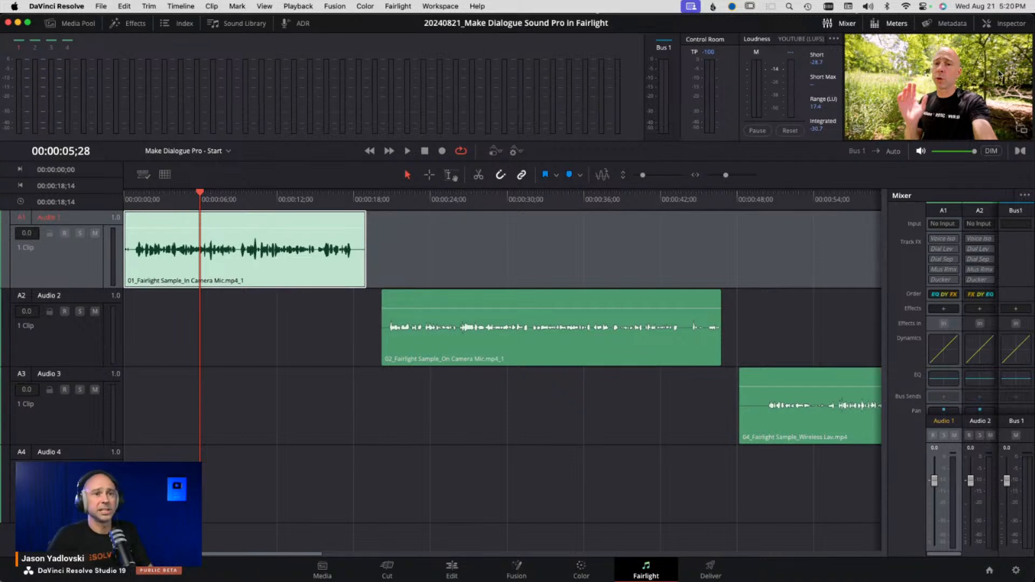
click(986, 22)
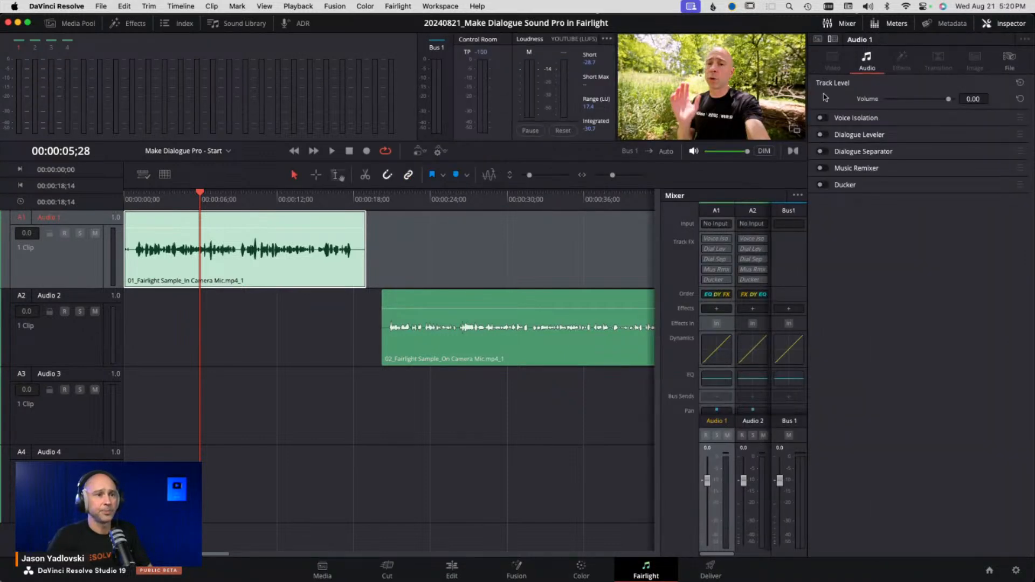
click(338, 277)
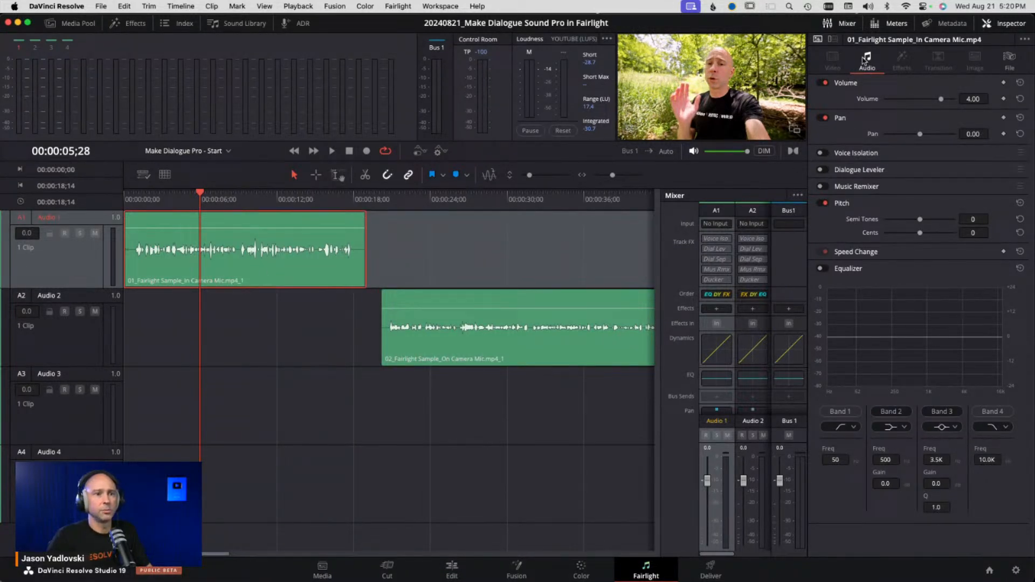
mouse_move(941, 100)
mouse_down()
mouse_move(934, 102)
mouse_move(950, 104)
mouse_move(940, 102)
mouse_up()
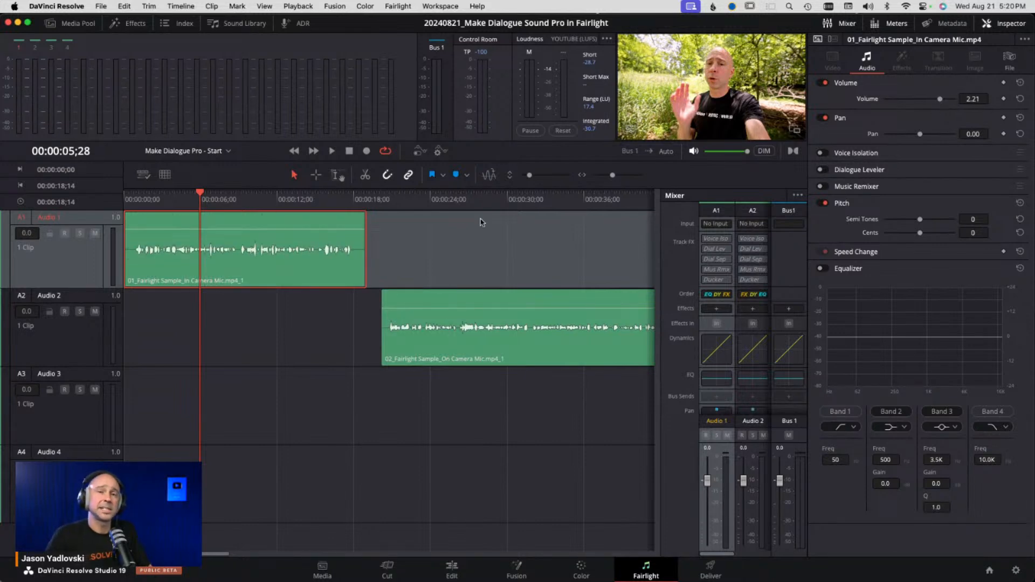
drag(339, 229, 342, 227)
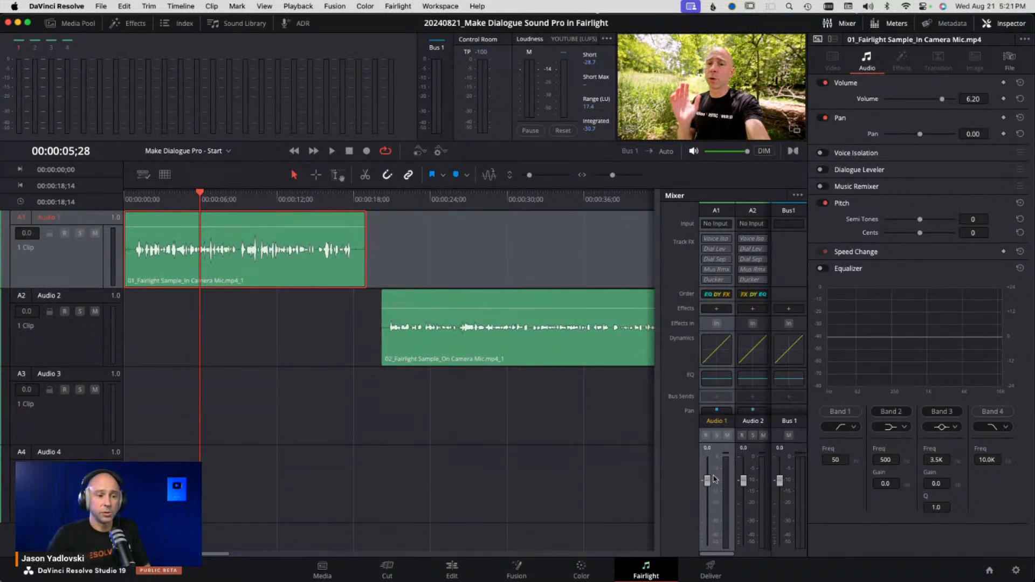
- Try adjusting the Audio 1 track fader, then reset it to 0 dB
mouse_move(708, 484)
mouse_down()
mouse_move(709, 464)
mouse_move(708, 515)
mouse_move(710, 484)
mouse_move(709, 496)
mouse_up()
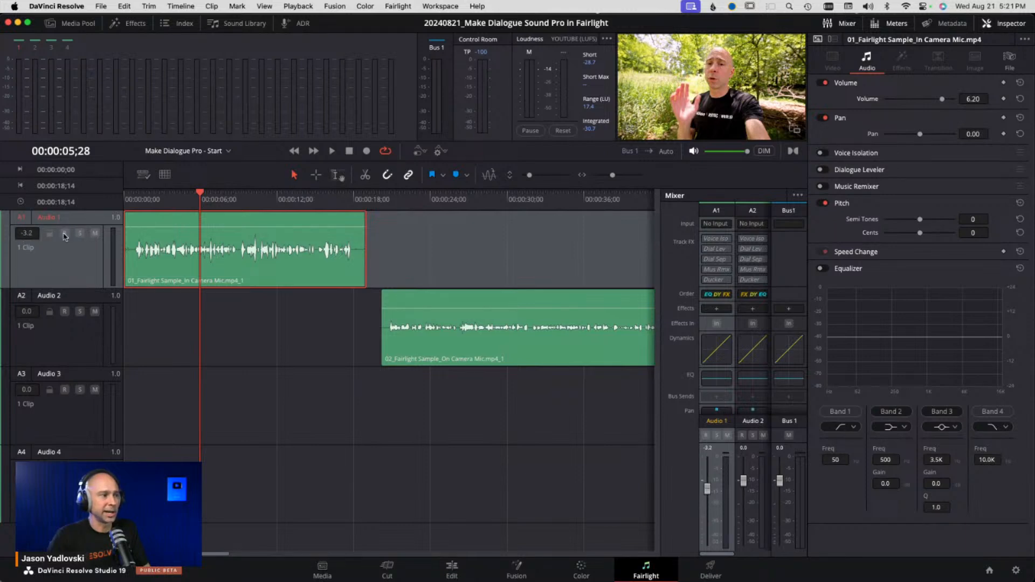
mouse_move(28, 233)
mouse_down()
mouse_move(31, 244)
mouse_move(28, 213)
mouse_up()
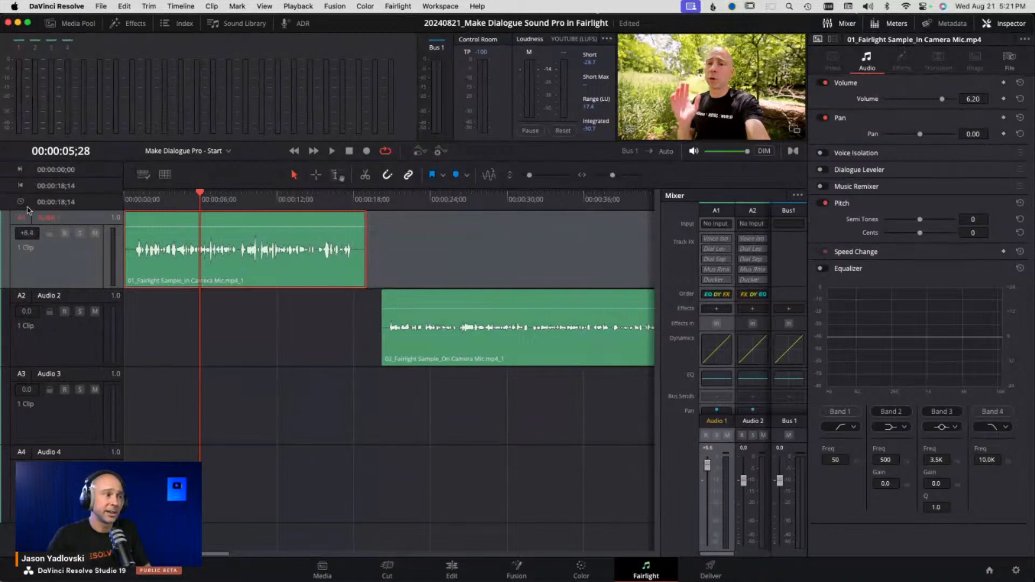
double_click(708, 474)
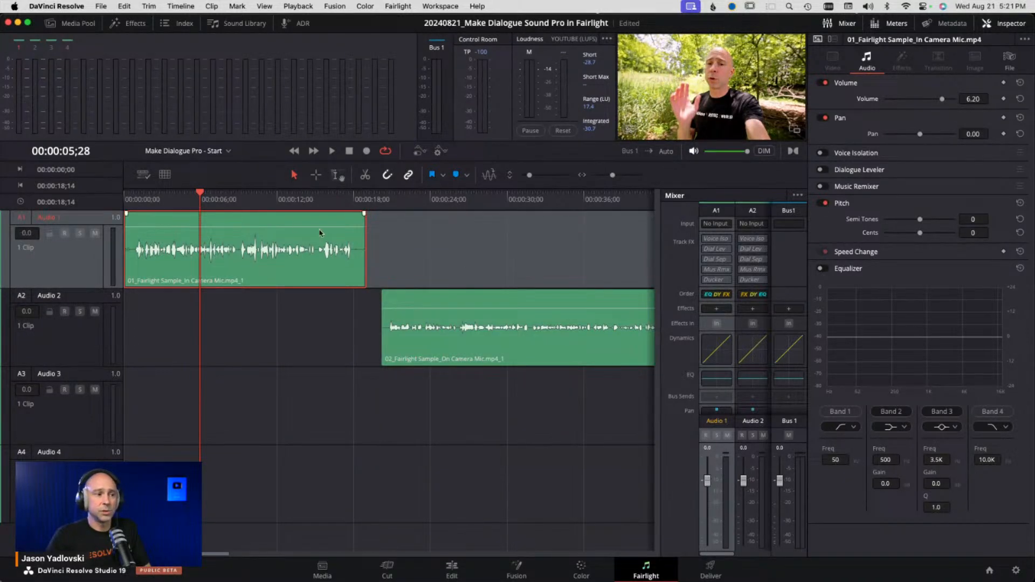
- Raise the In Camera Mic clip's volume to about 8.3 dB and save the project
key(super+s)
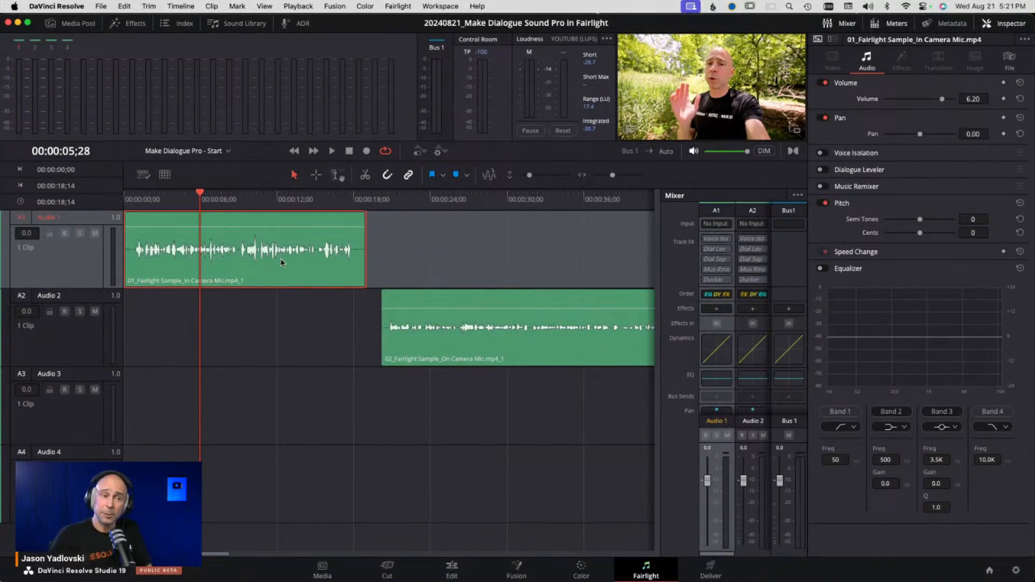
drag(315, 228, 320, 226)
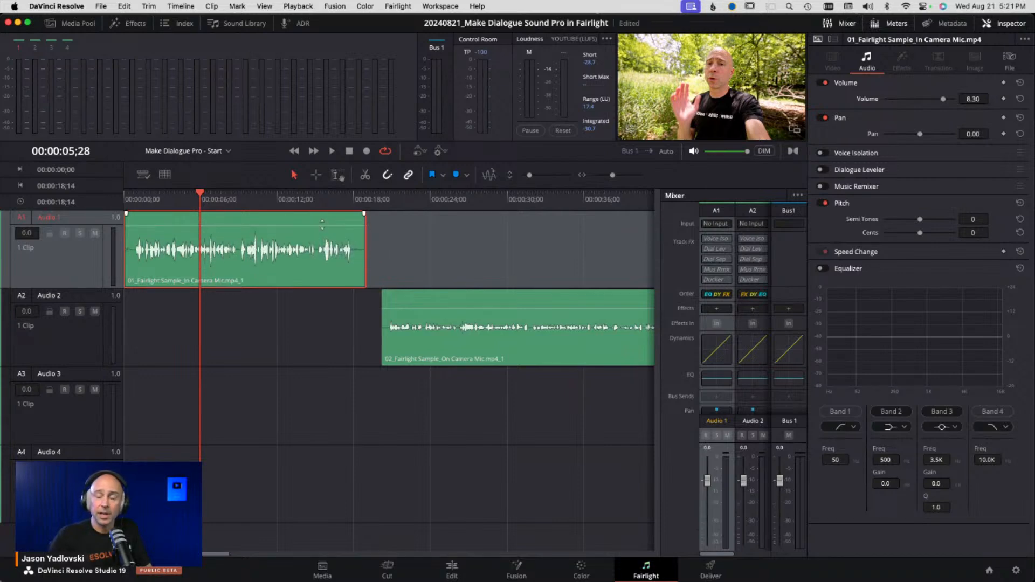
key(super+s)
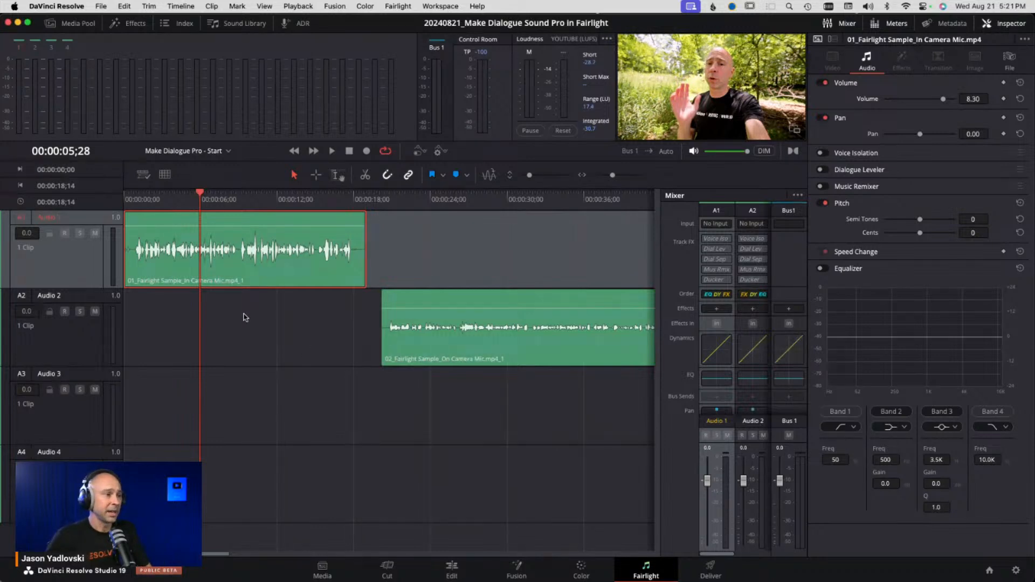
- Deselect the clip and set an in point at the start of the timeline
click(214, 321)
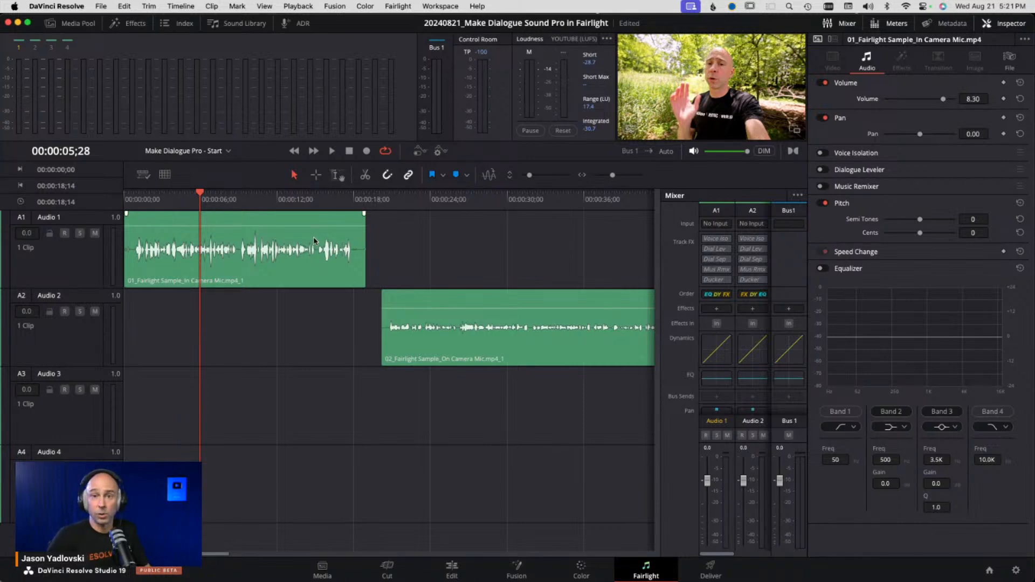
click(225, 199)
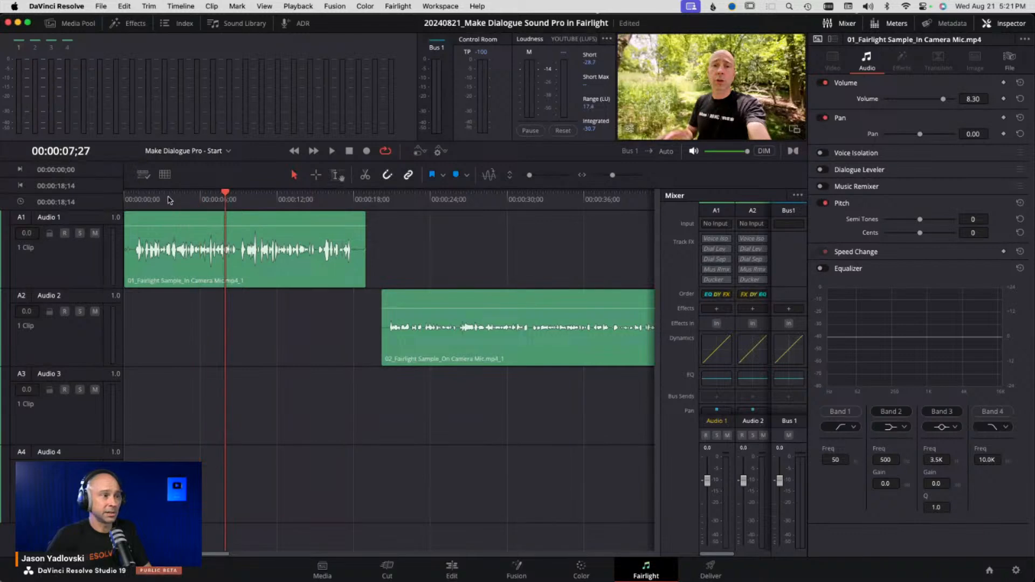
click(158, 199)
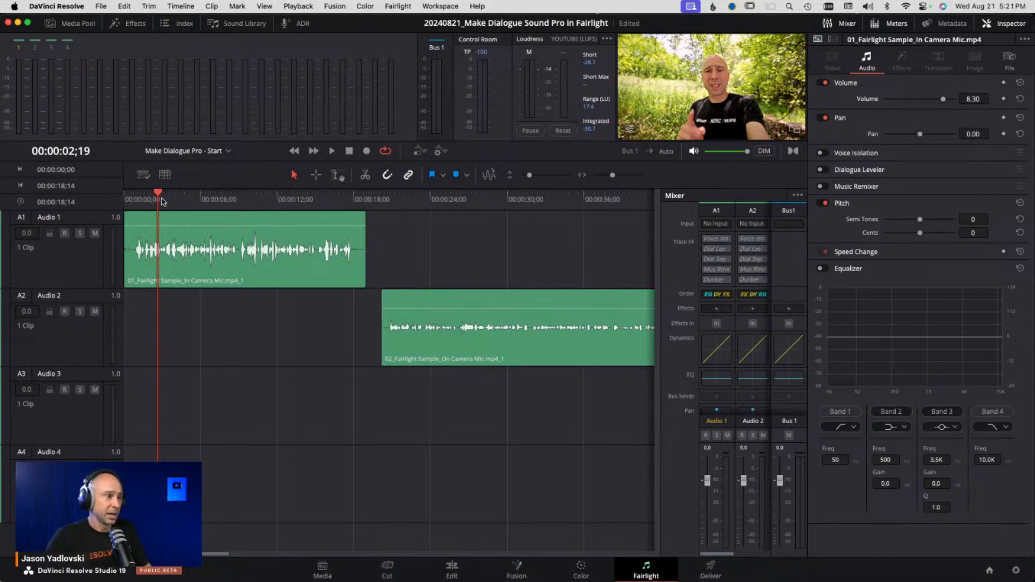
drag(136, 199, 121, 201)
key(i)
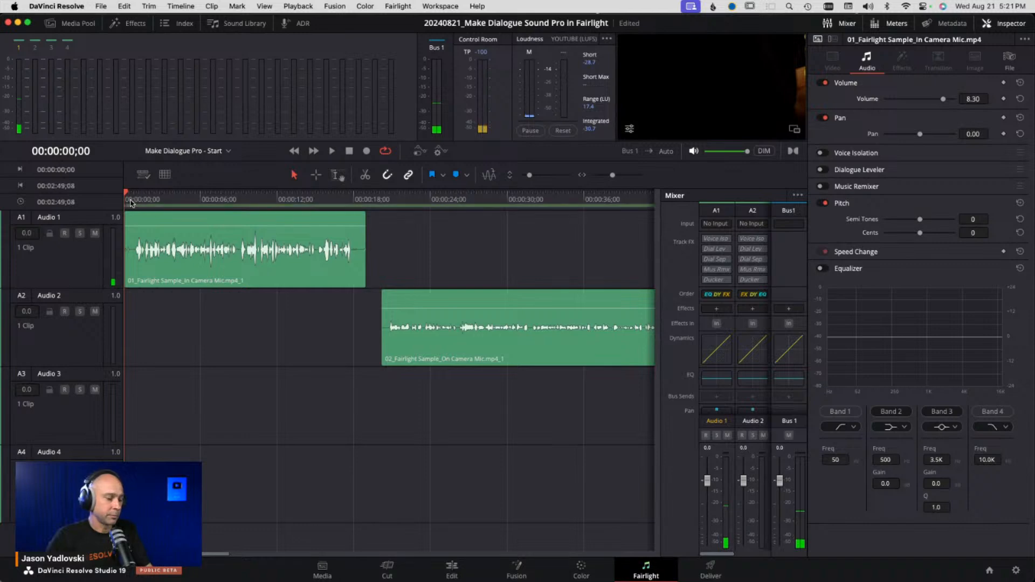
- Mark the In Camera Mic clip as the playback range with an out point at its end, select it, and turn on looping
click(366, 199)
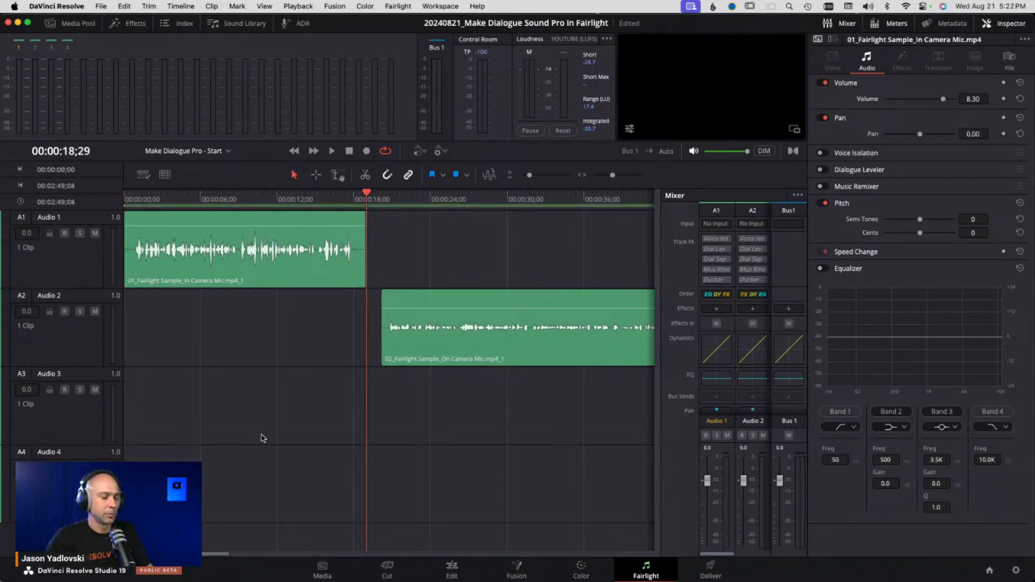
key(o)
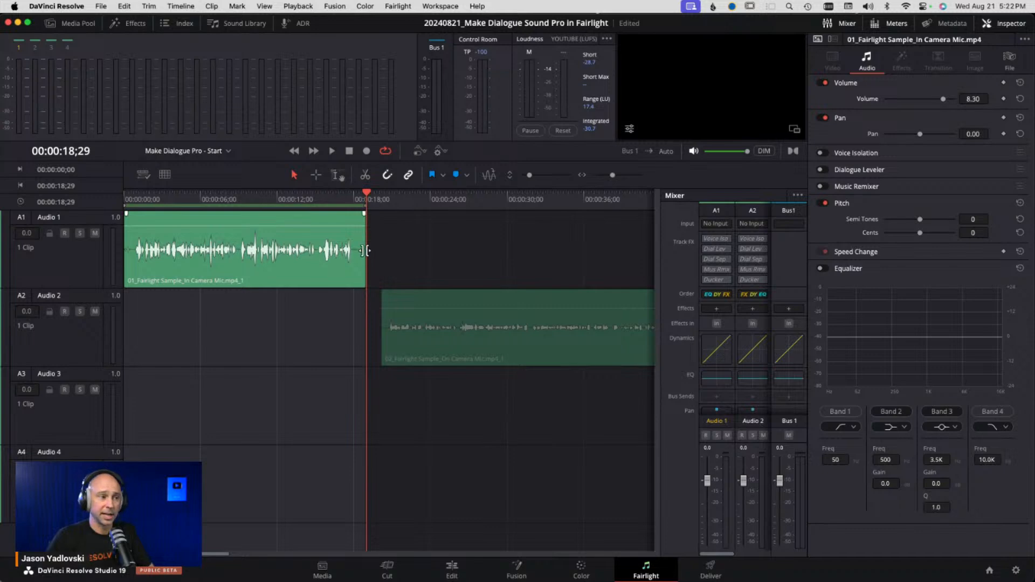
click(316, 174)
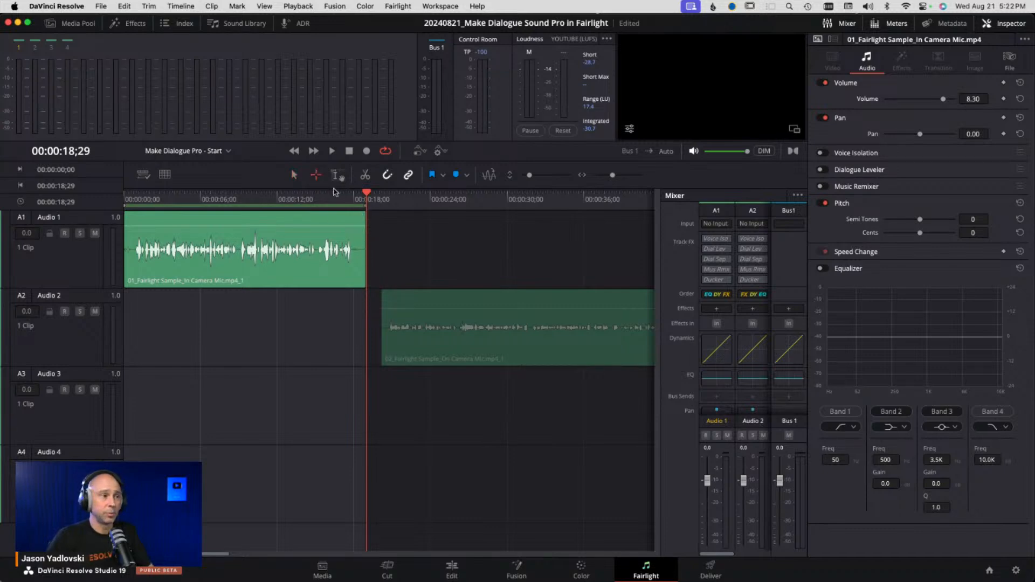
drag(415, 244, 295, 243)
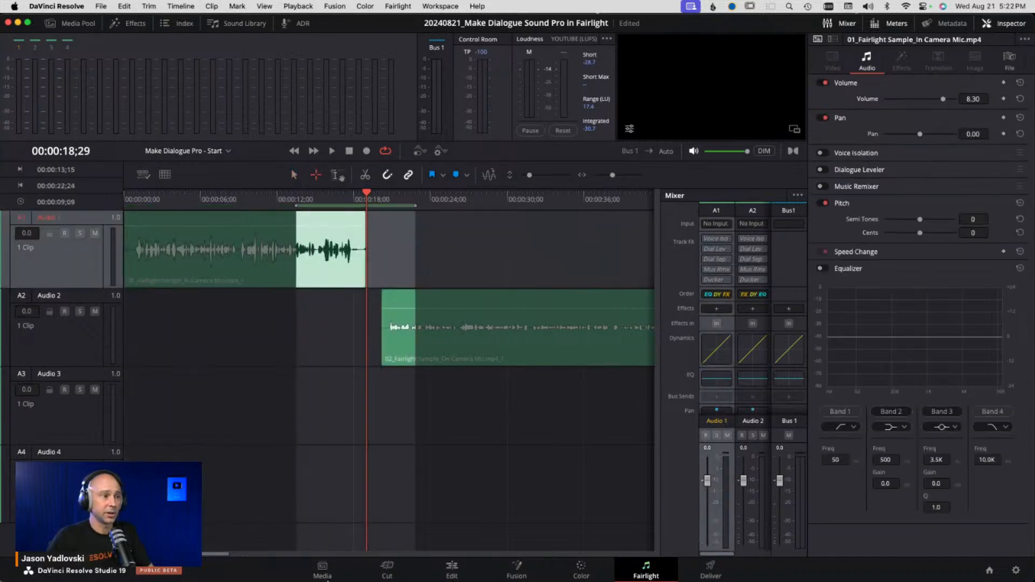
click(142, 249)
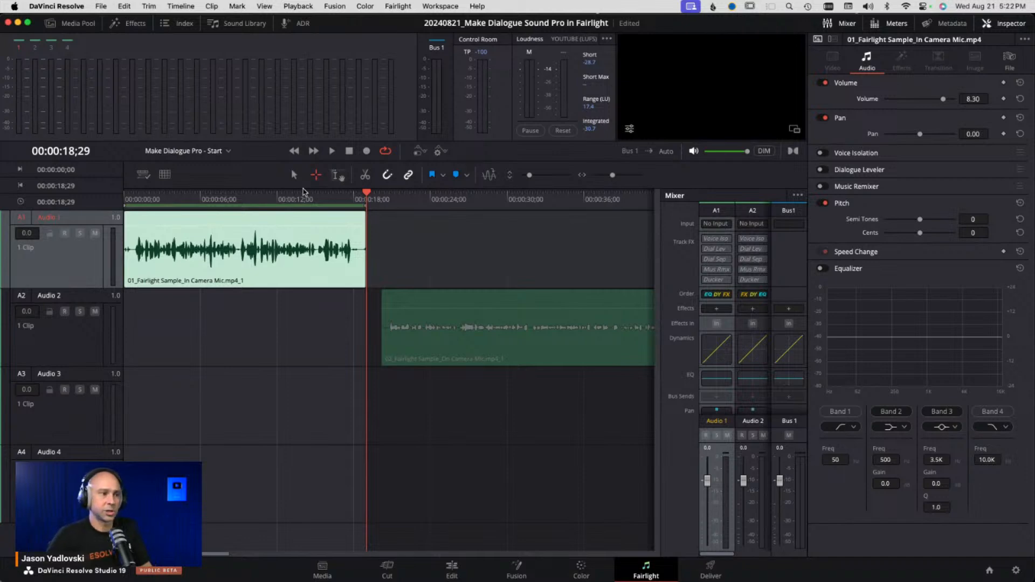
click(385, 151)
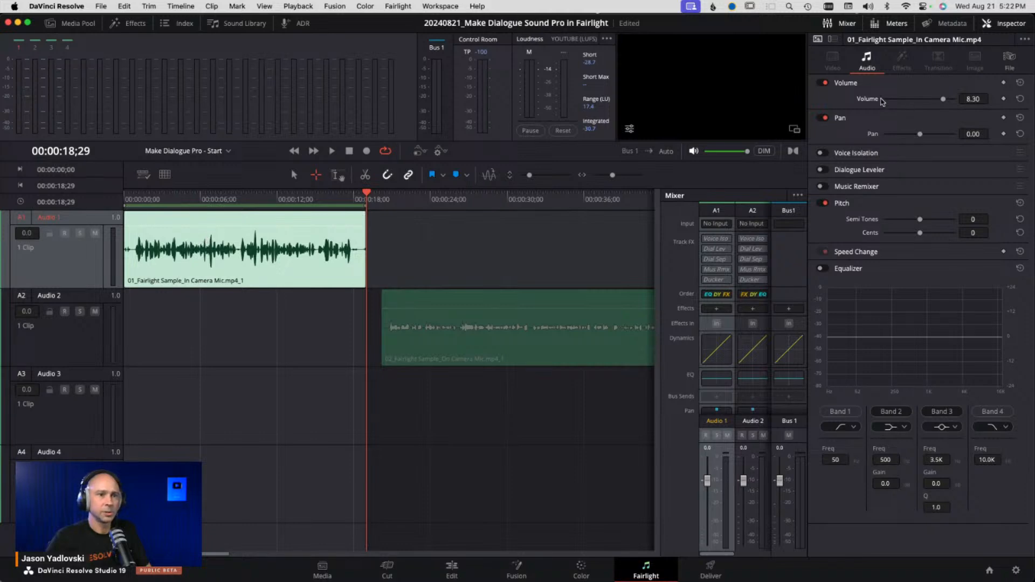
- Reset the In Camera Mic clip's volume, then raise it to about 10.9 dB while playing it in a loop
click(1021, 101)
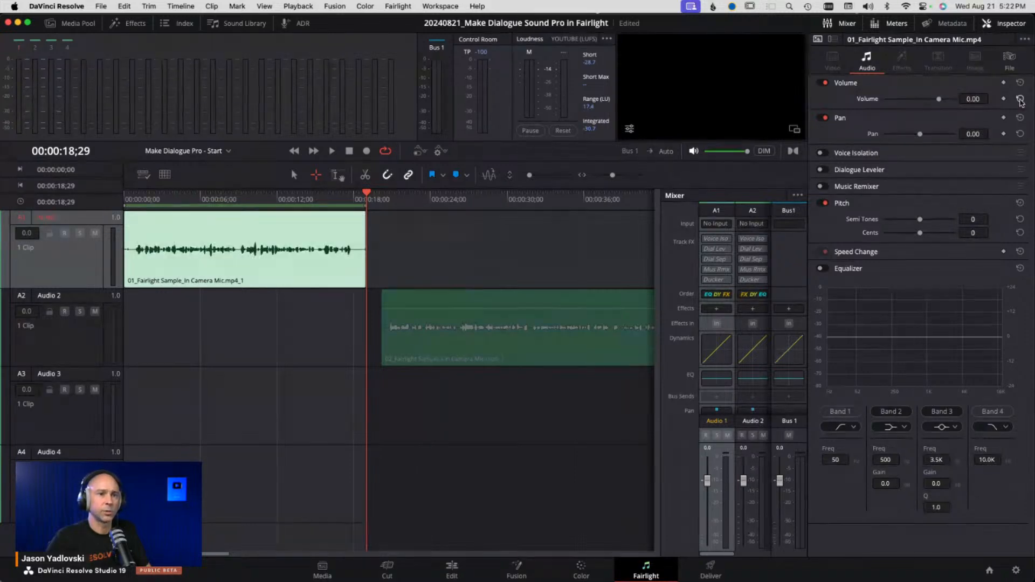
click(139, 199)
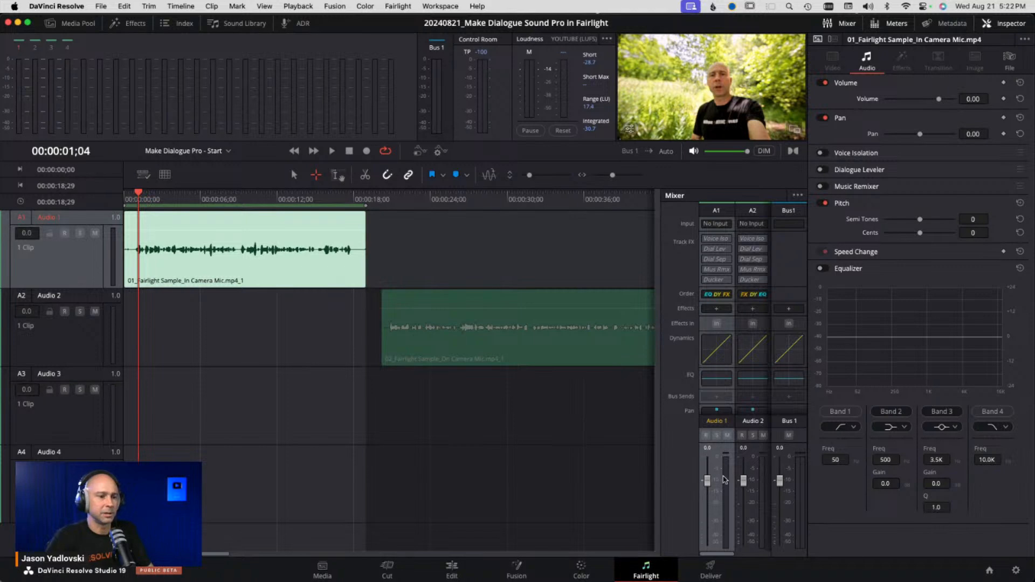
key(space)
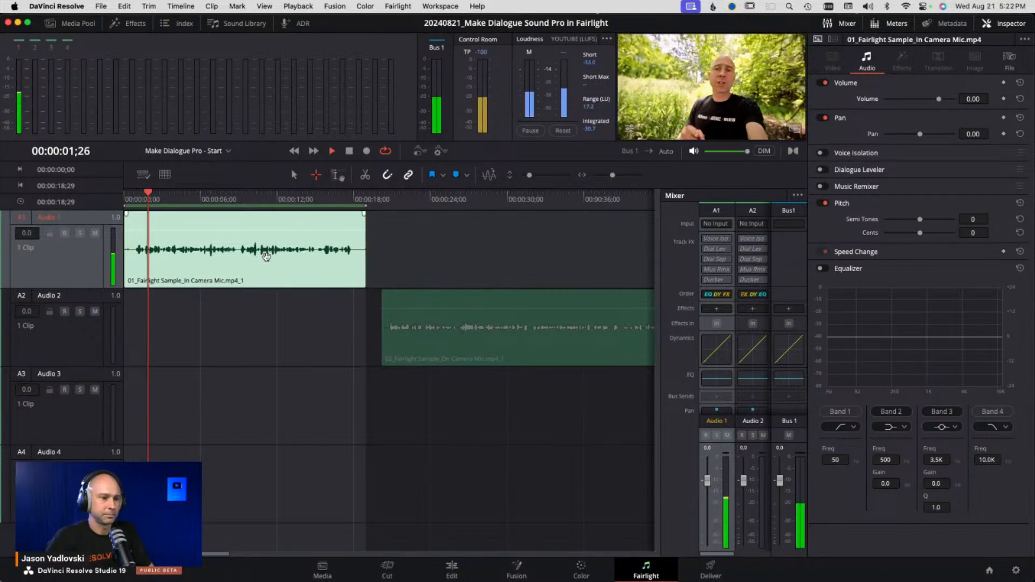
drag(294, 232, 292, 220)
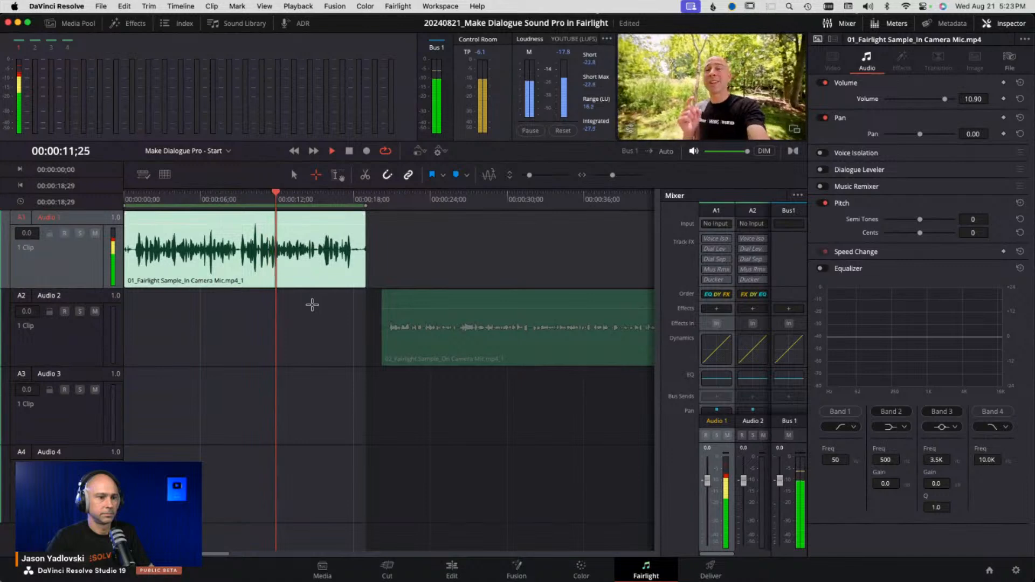
key(space)
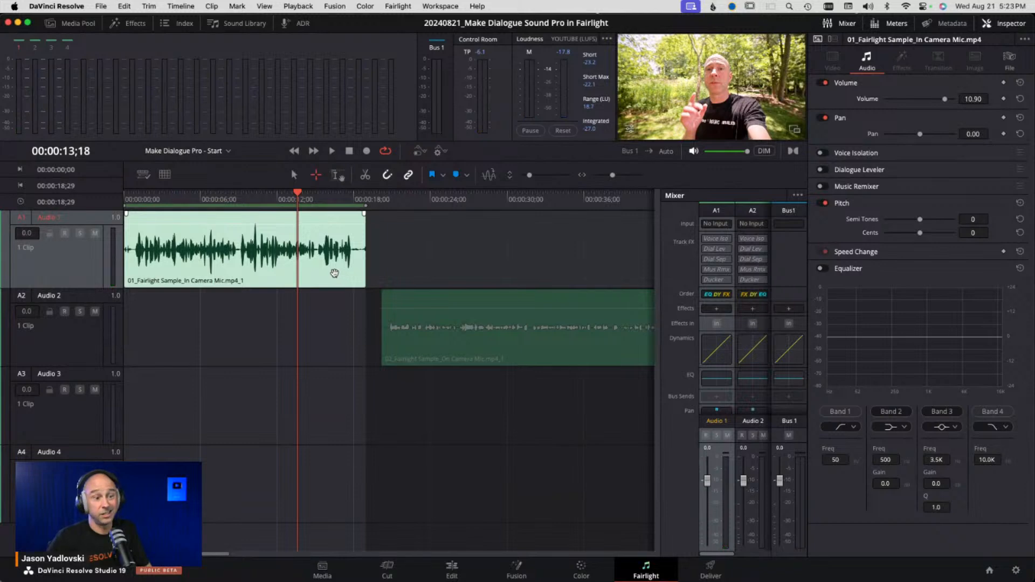
- Split the In Camera Mic clip at 00:00:00;27 and play back the zoomed-in opening section
click(724, 501)
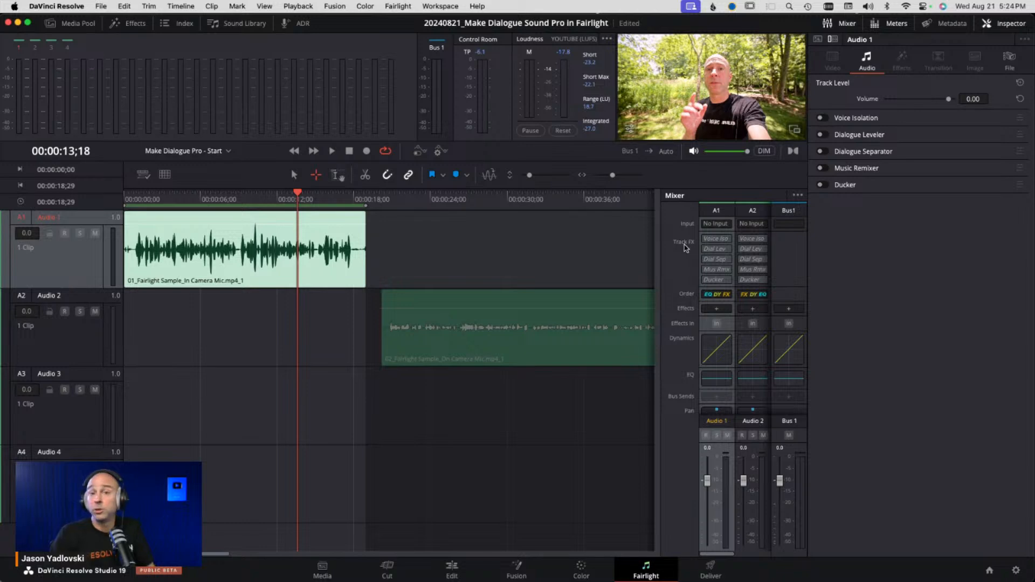
click(136, 199)
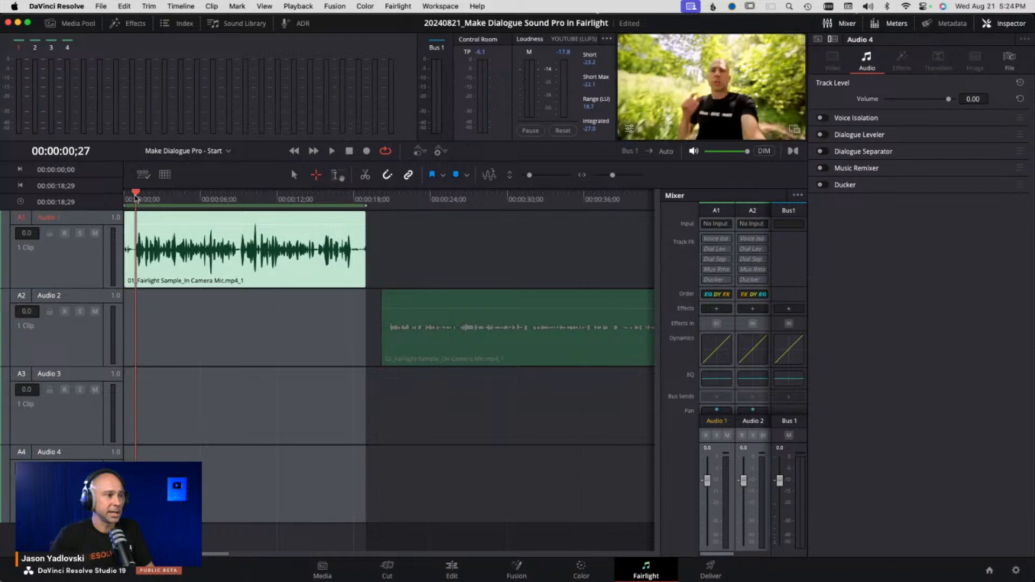
key(super+b)
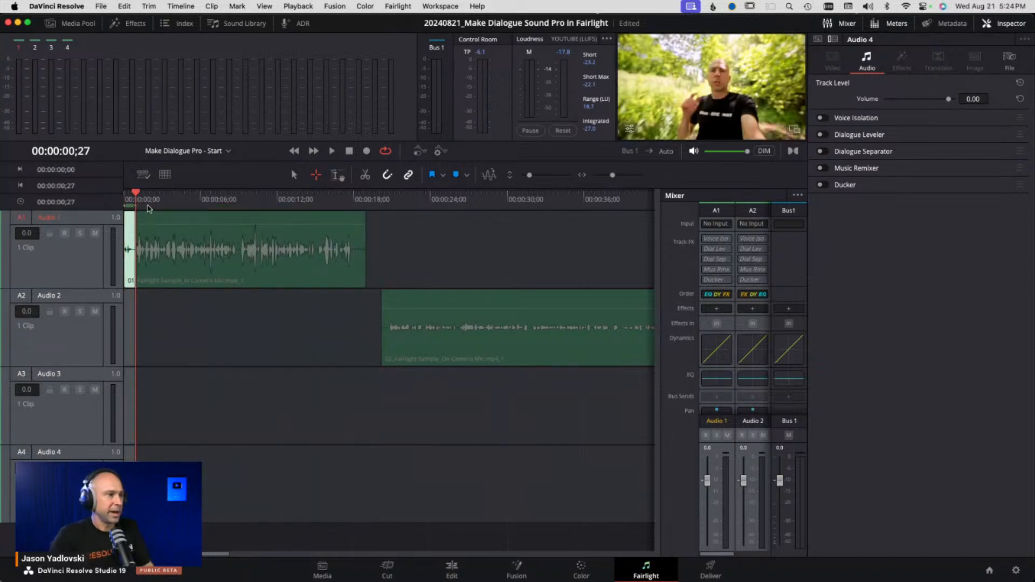
key(super+equal)
key(super+equal)
key(super+equal)
key(super+equal)
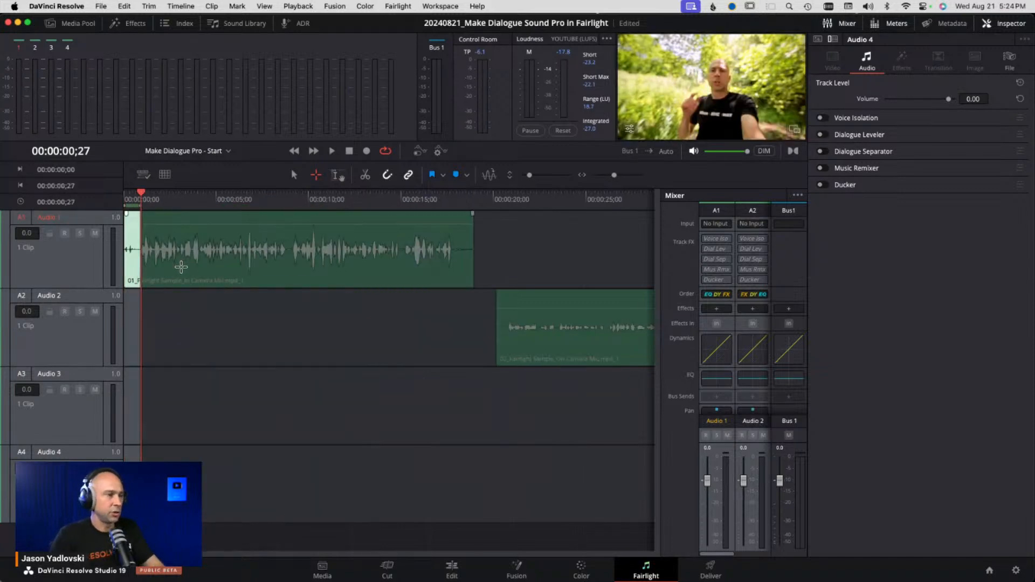
click(128, 199)
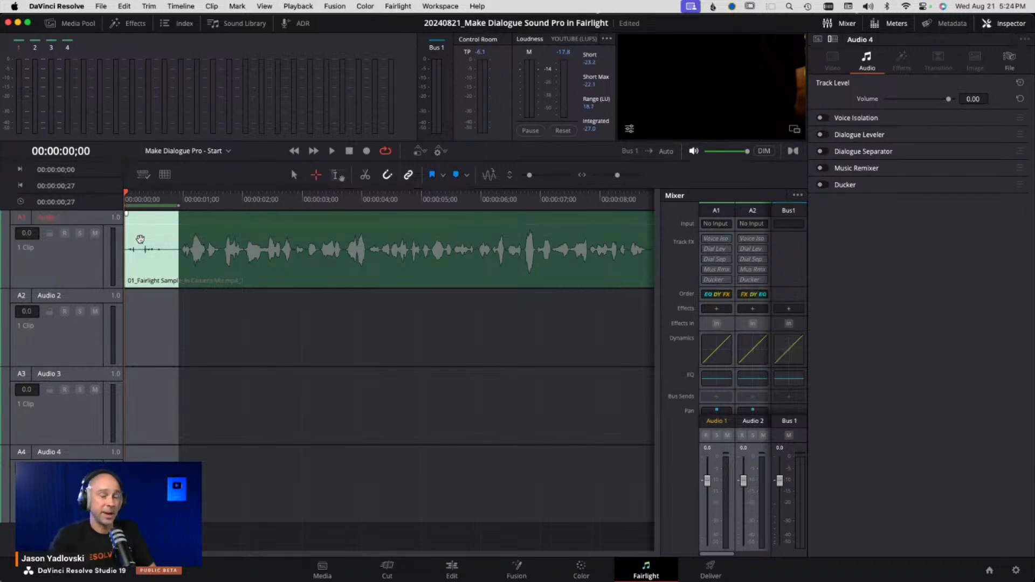
key(space)
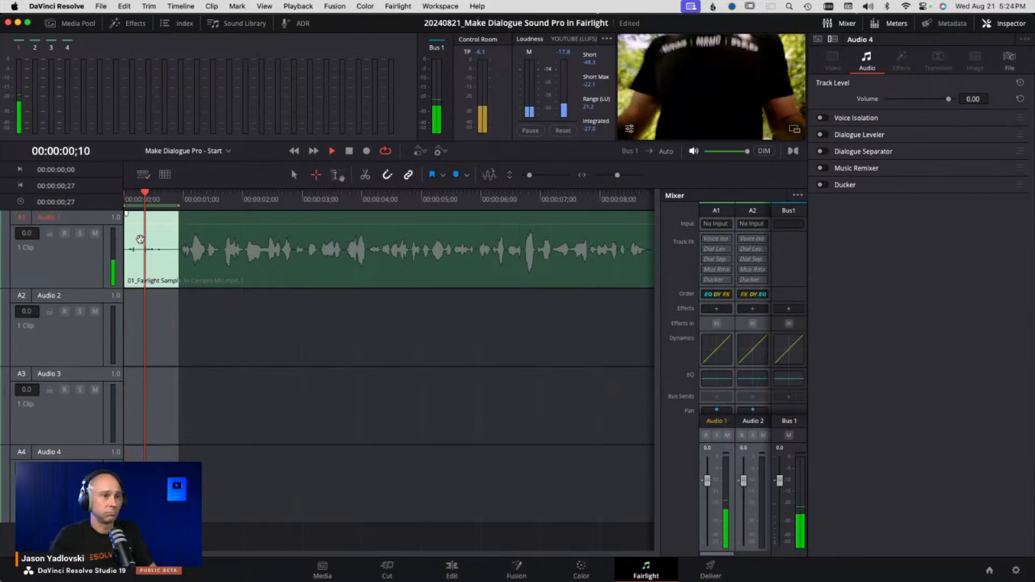
key(space)
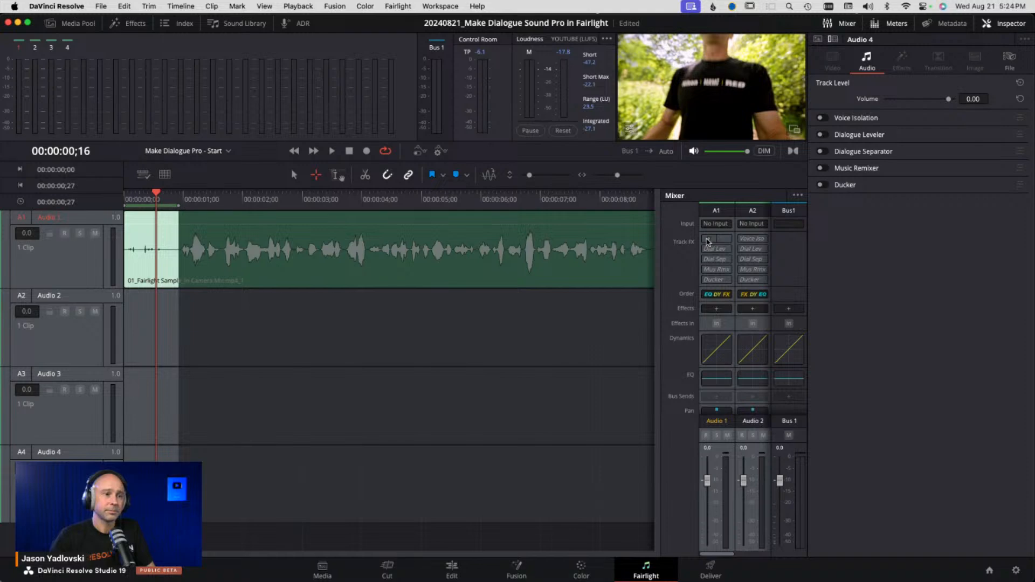
- Turn on Voice Isolation for the Audio 1 track and open its controls
click(707, 240)
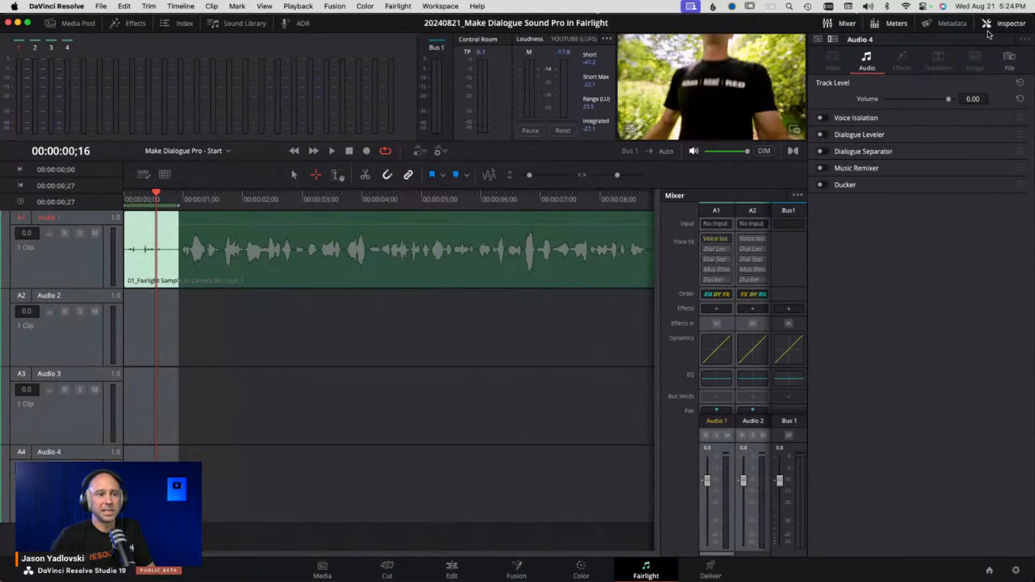
click(1013, 24)
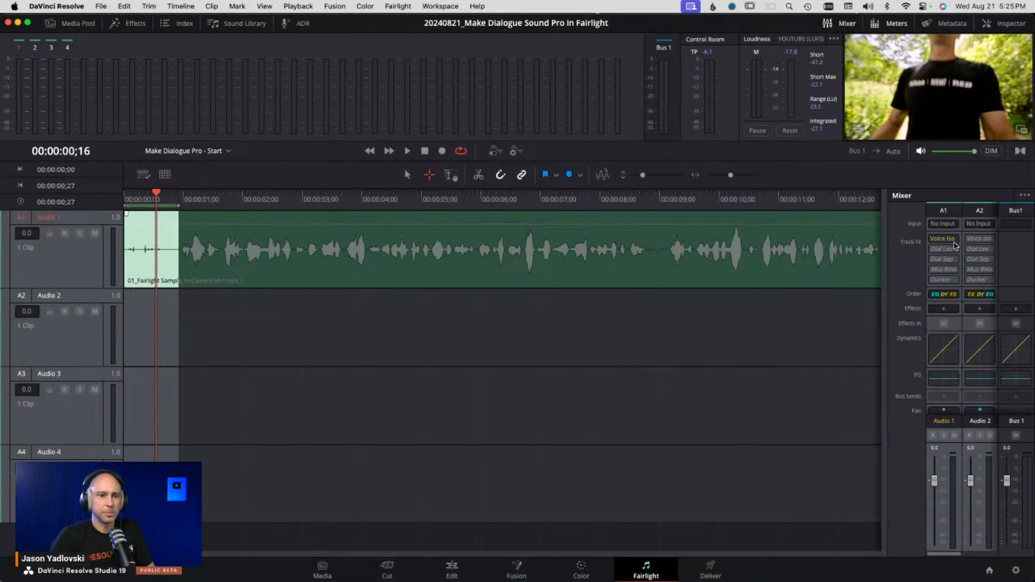
mouse_move(952, 241)
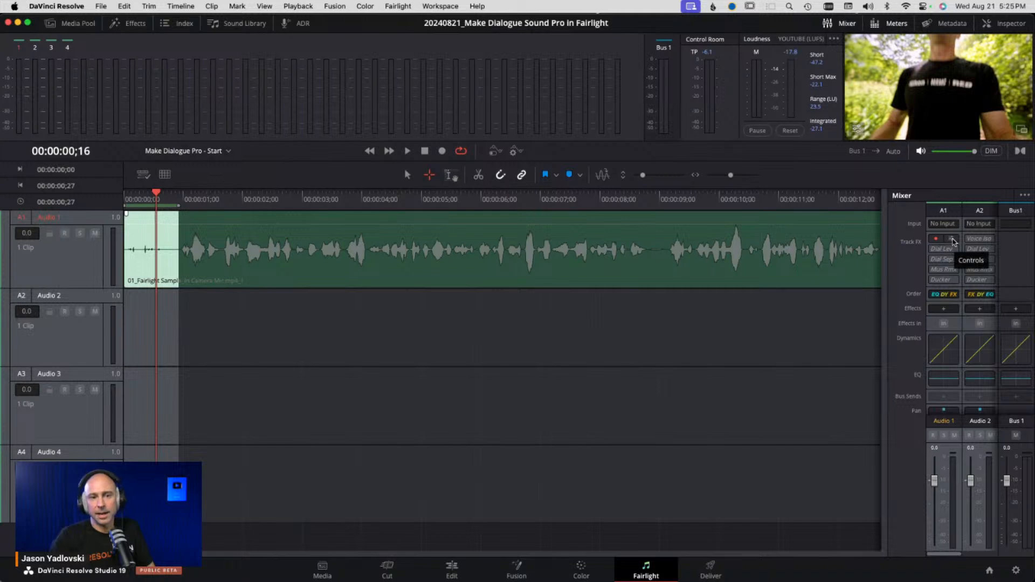
click(953, 241)
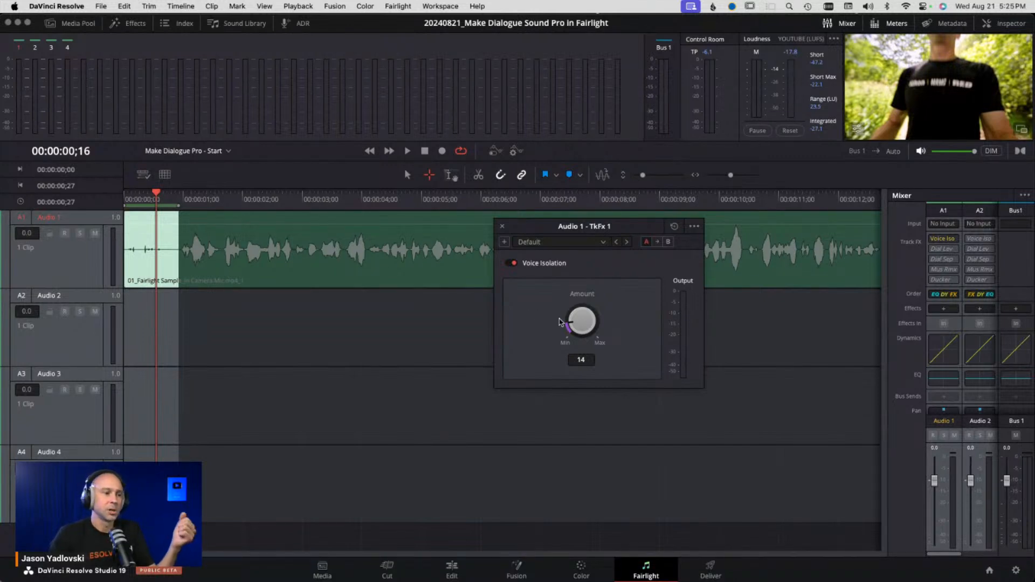
- Try Voice Isolation amounts from maximum down to minimum and around 15 while playing back
drag(583, 319, 863, 346)
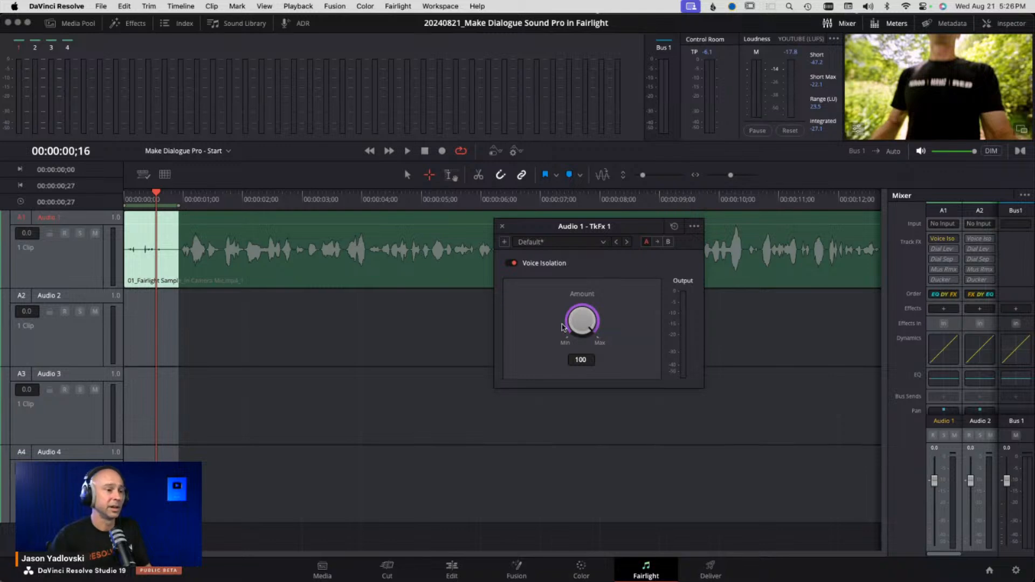
drag(599, 331, 231, 306)
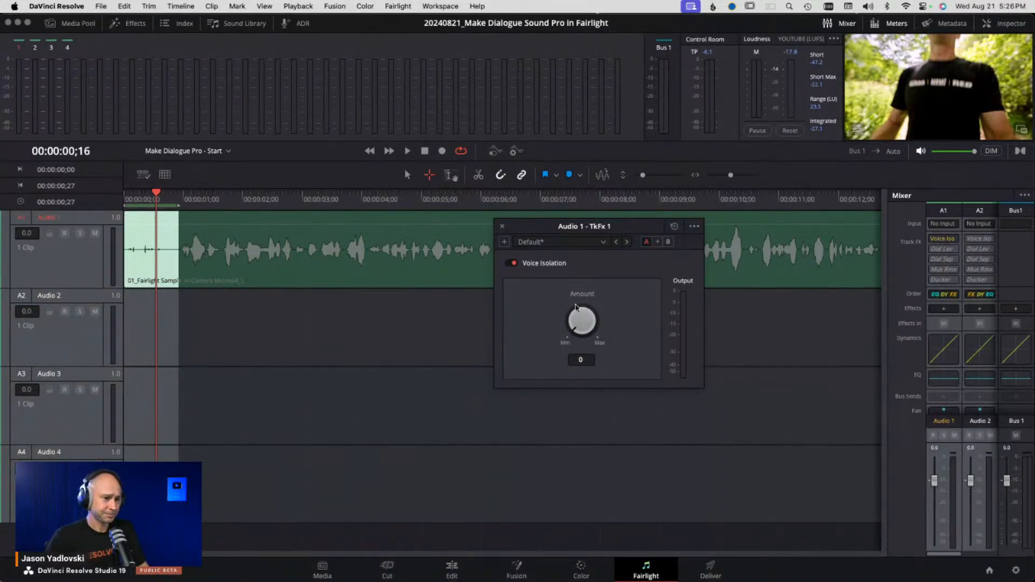
drag(575, 307, 580, 382)
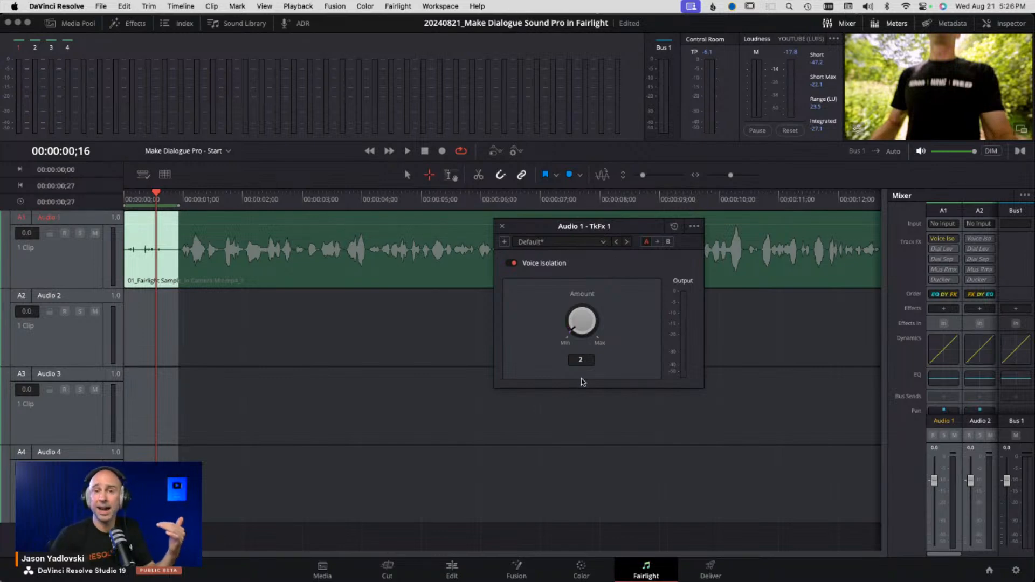
drag(581, 378, 558, 288)
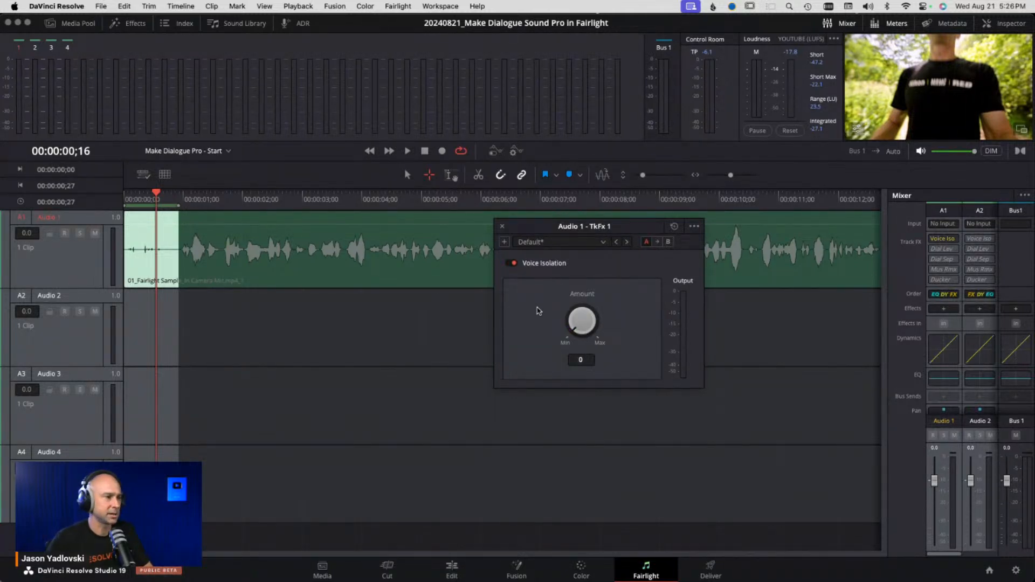
key(space)
drag(584, 324, 595, 285)
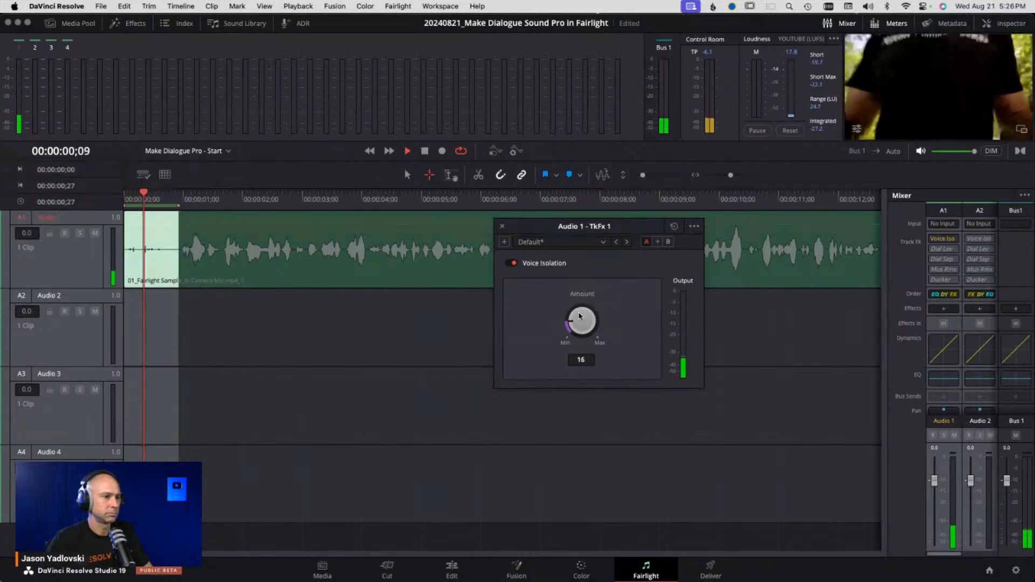
drag(578, 321, 577, 322)
key(space)
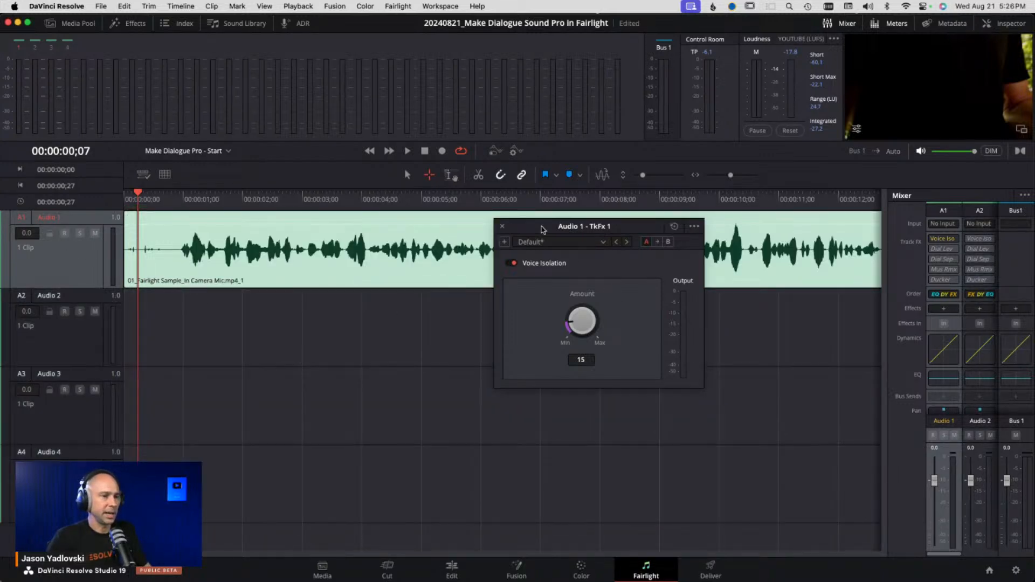
- Set the Voice Isolation amount to 10 during playback and close its controls
drag(522, 231, 695, 329)
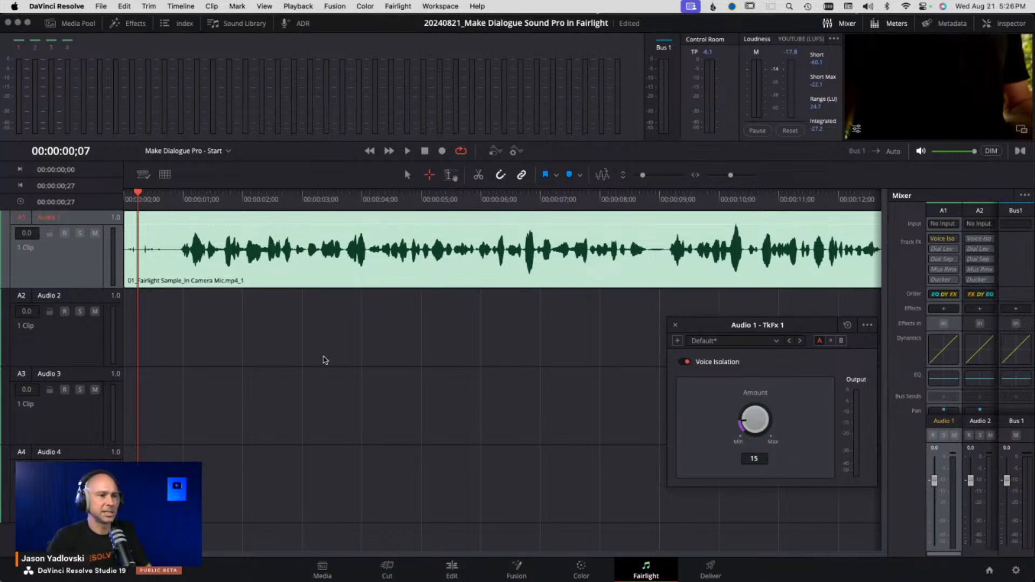
key(space)
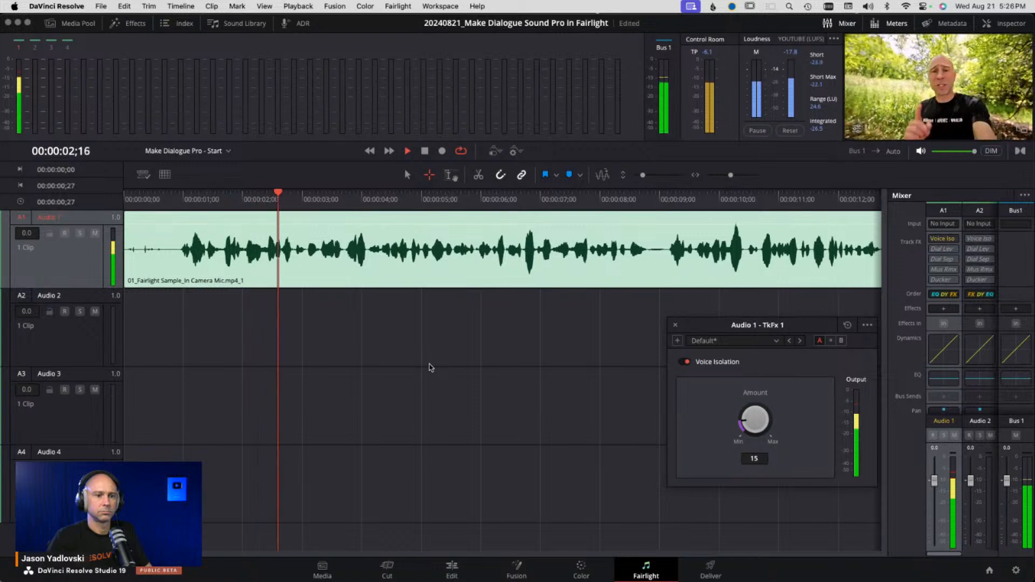
drag(753, 426, 743, 438)
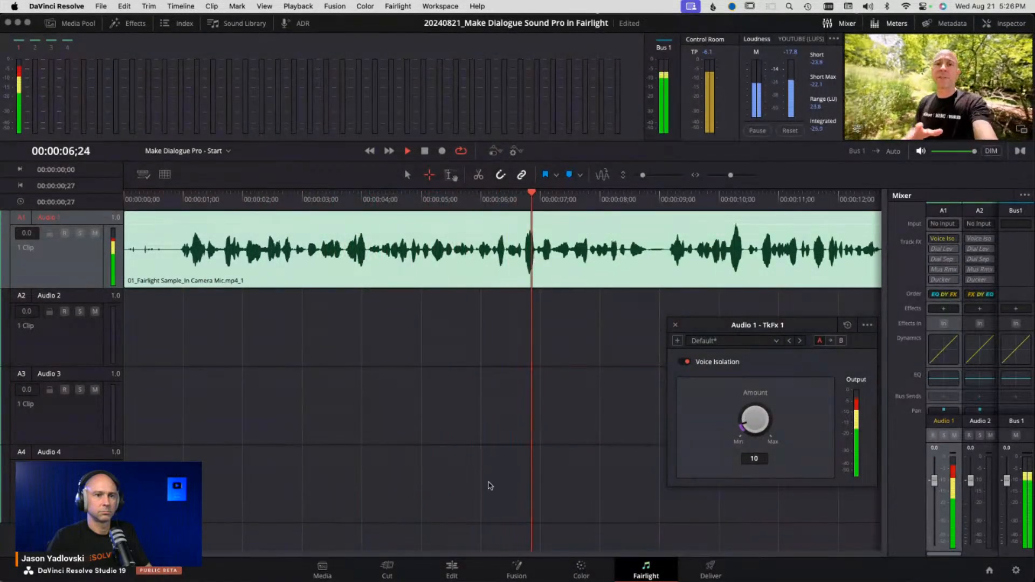
key(space)
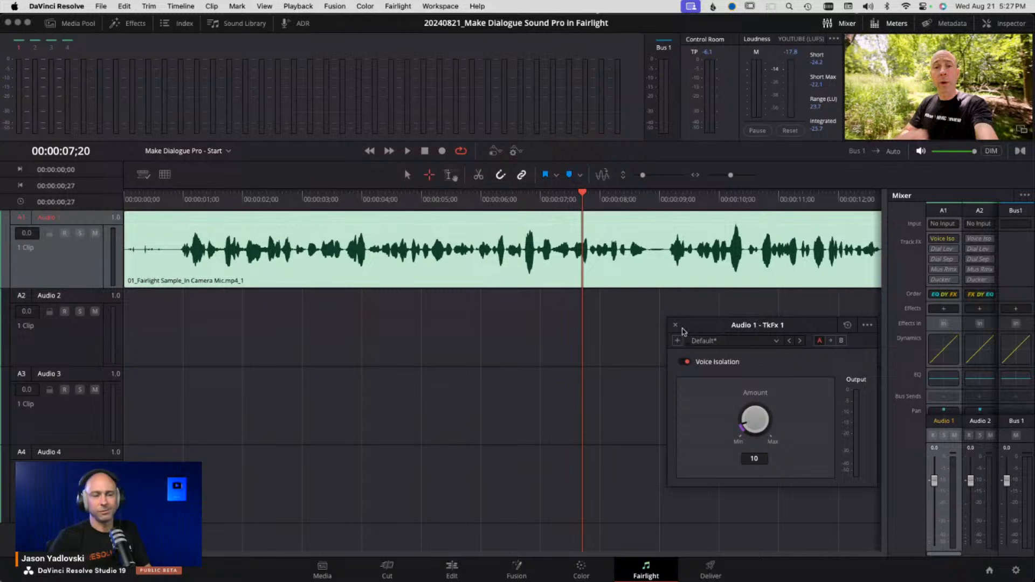
drag(681, 331, 656, 320)
click(649, 314)
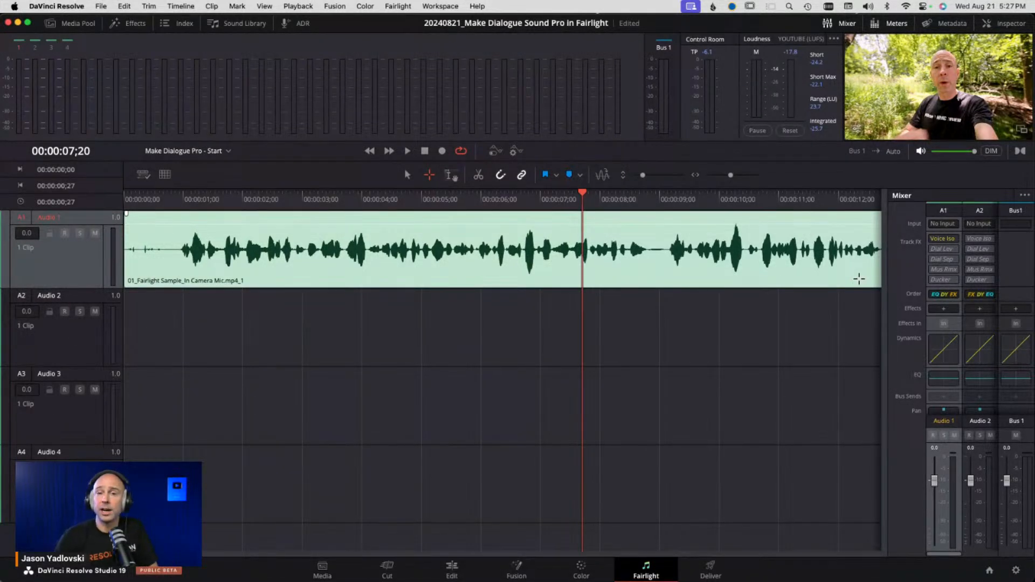
- Enable the Dialogue Leveler on the Audio 1 track and open its controls
click(938, 249)
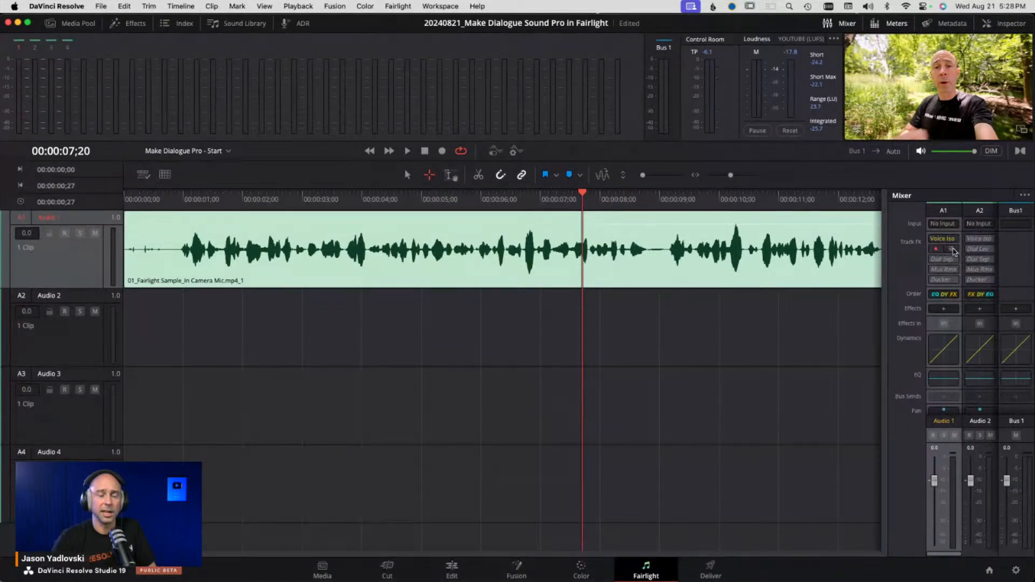
click(952, 250)
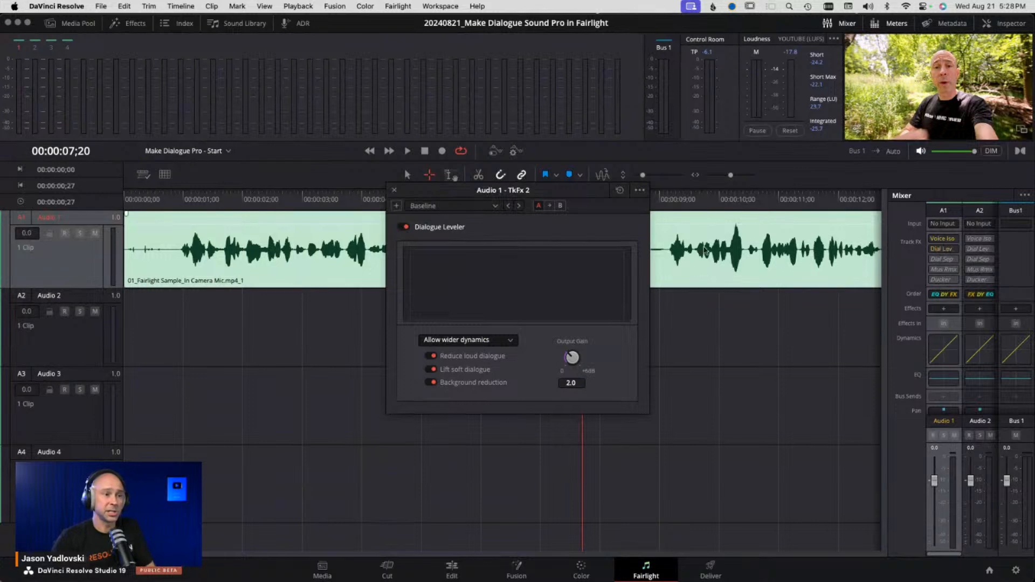
drag(587, 195, 630, 220)
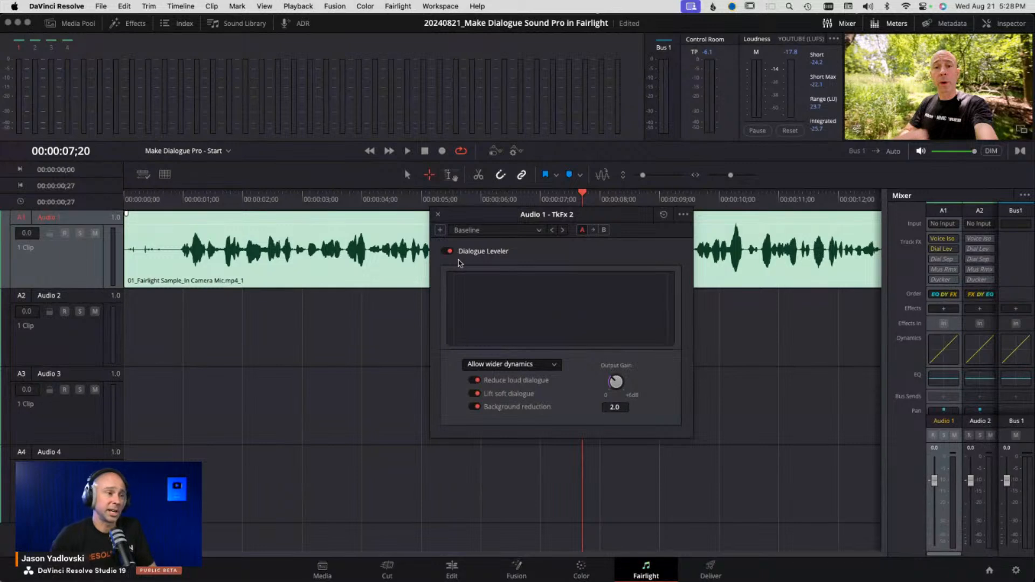
- Close the Dialogue Leveler controls and turn the Dialogue Leveler off on the Audio 1 track
click(438, 214)
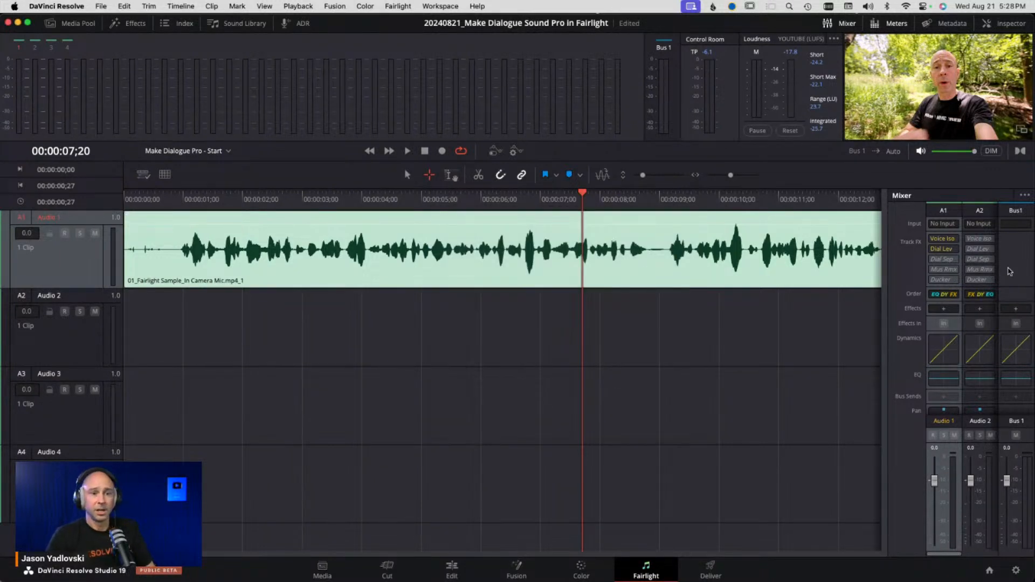
click(941, 249)
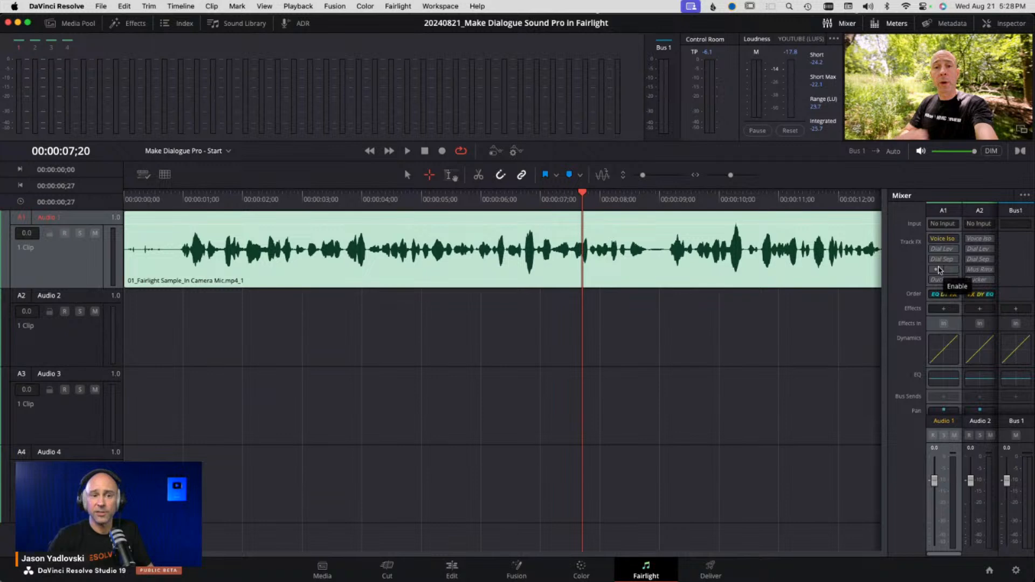
- Open the mixer's options menu to review its display settings, then dismiss it
click(1024, 198)
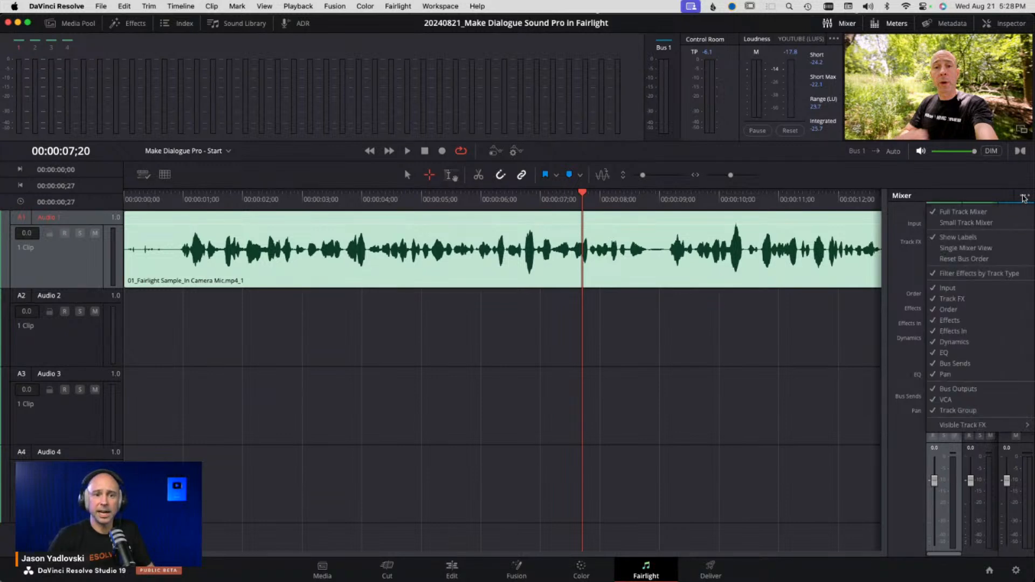
mouse_move(960, 427)
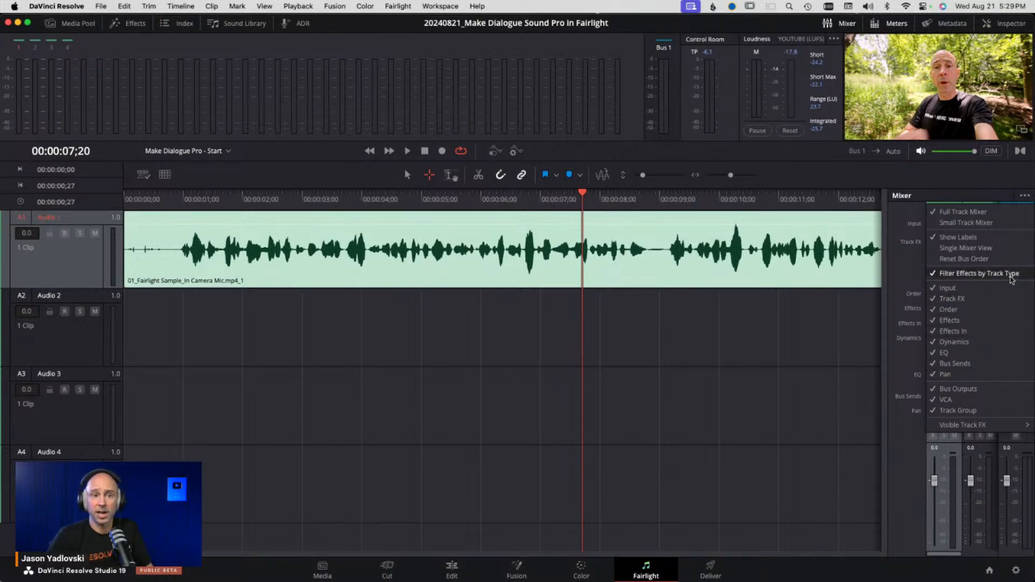
click(914, 269)
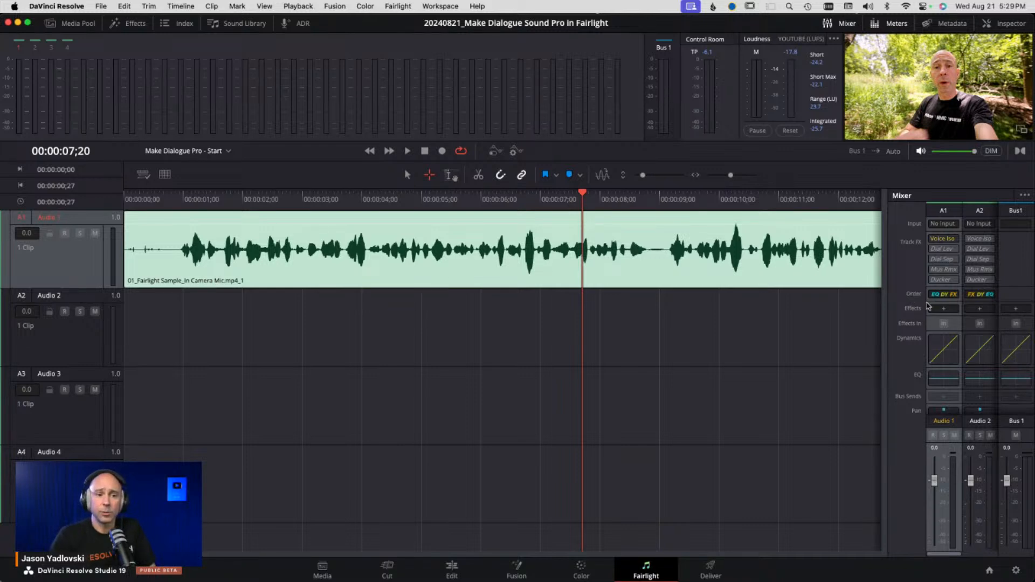
- Switch the Audio 1 track's processing order to FX DY EQ, then set it back to EQ DY FX
click(942, 294)
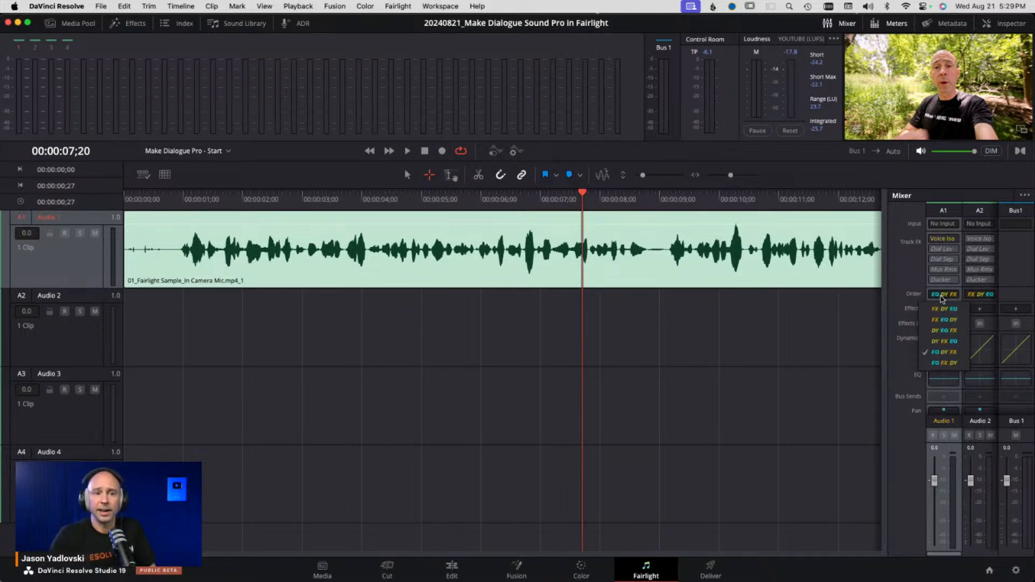
click(944, 308)
click(938, 297)
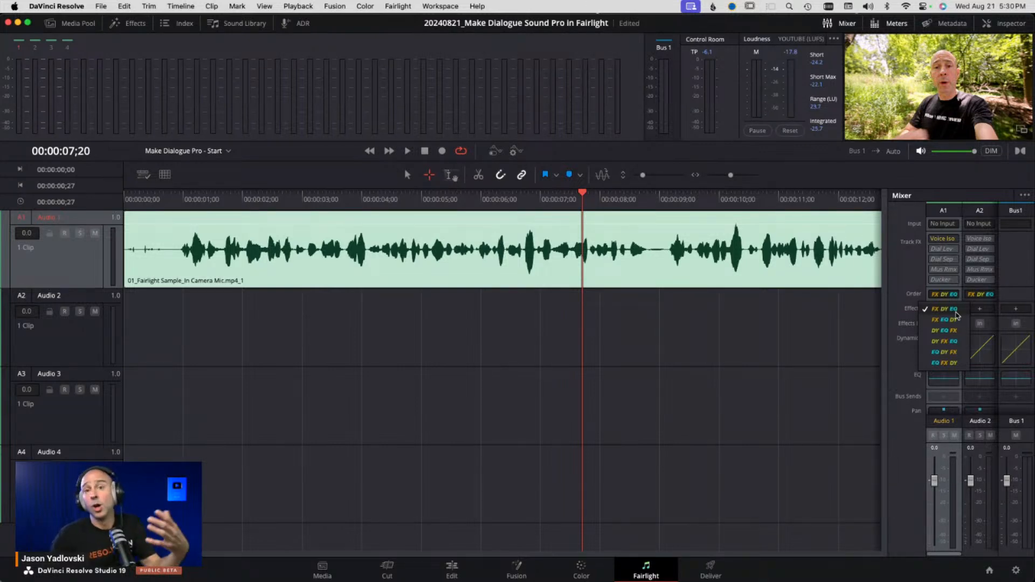
click(960, 353)
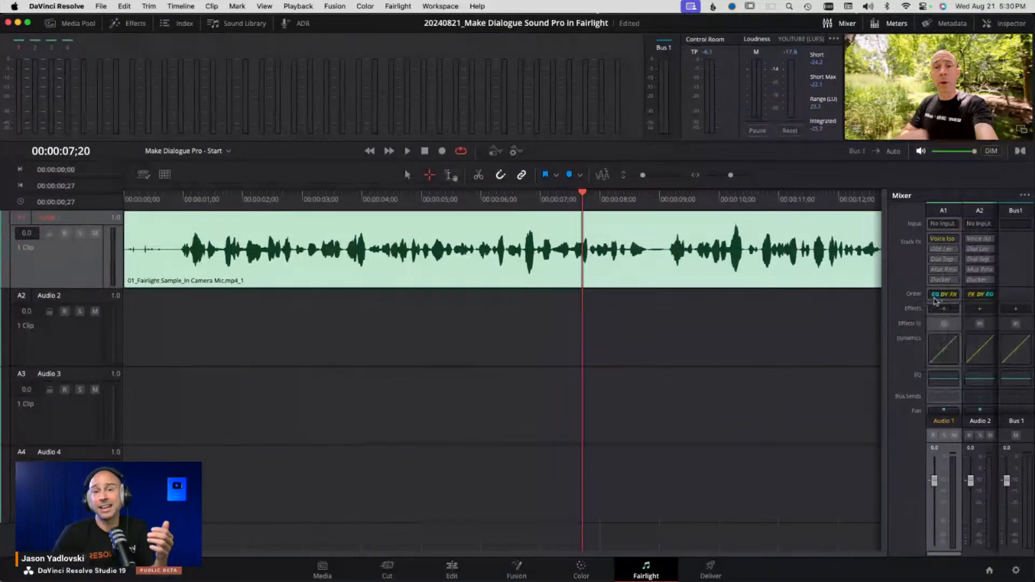
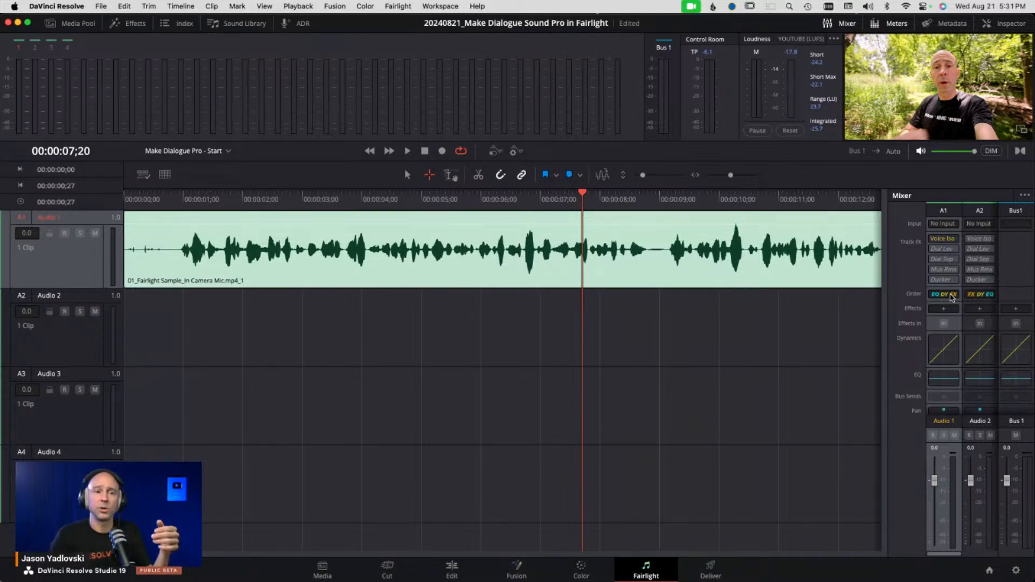
click(952, 295)
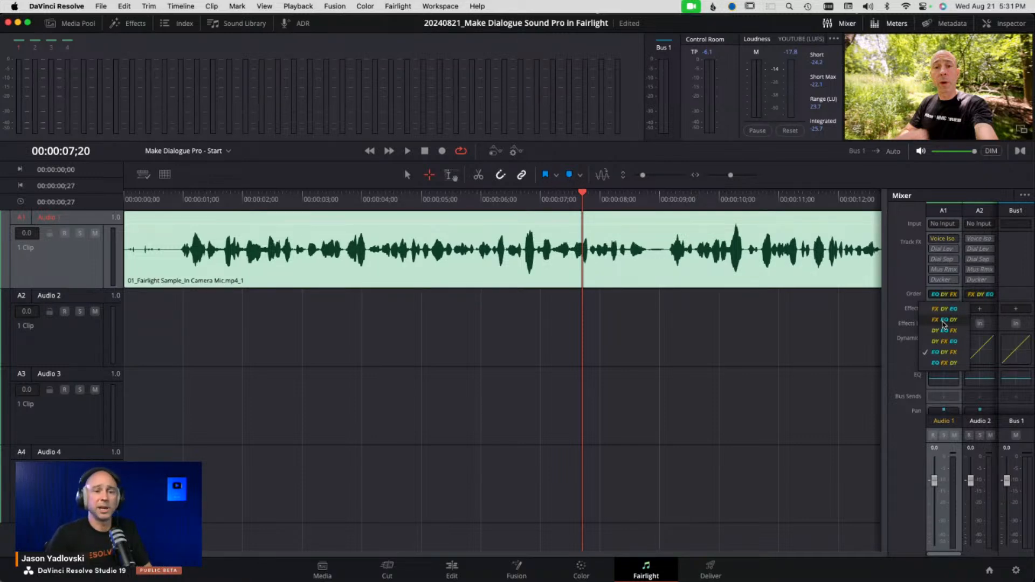
click(942, 354)
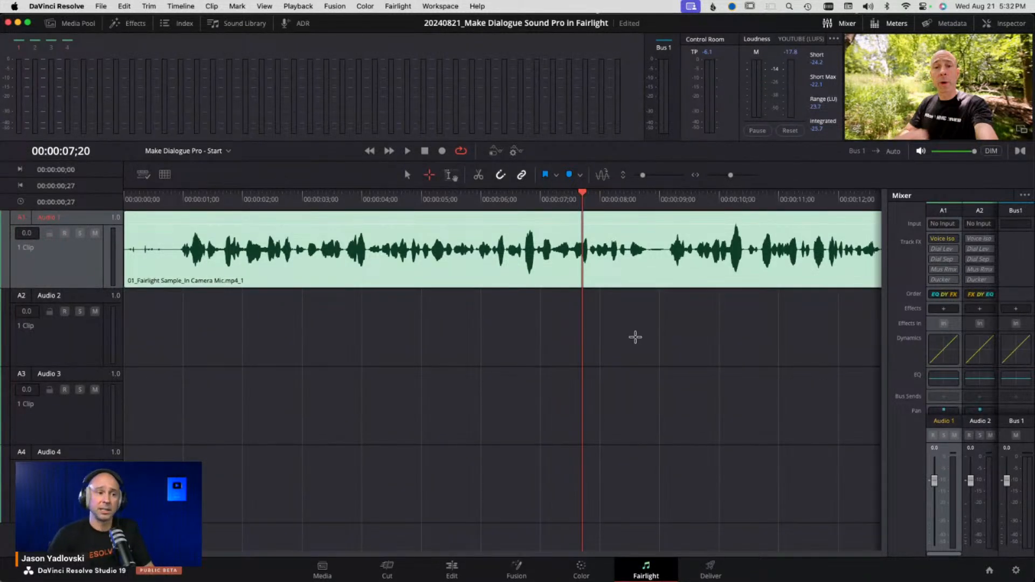
- Select the Audio 1 clip and briefly switch its clip Equalizer on and off in the Inspector
click(407, 175)
click(475, 267)
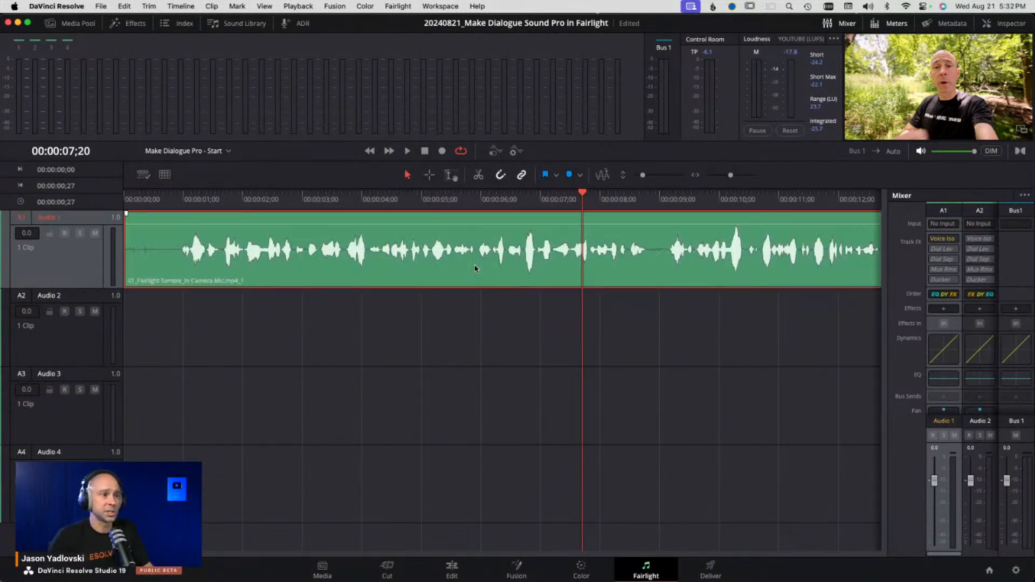
click(1006, 23)
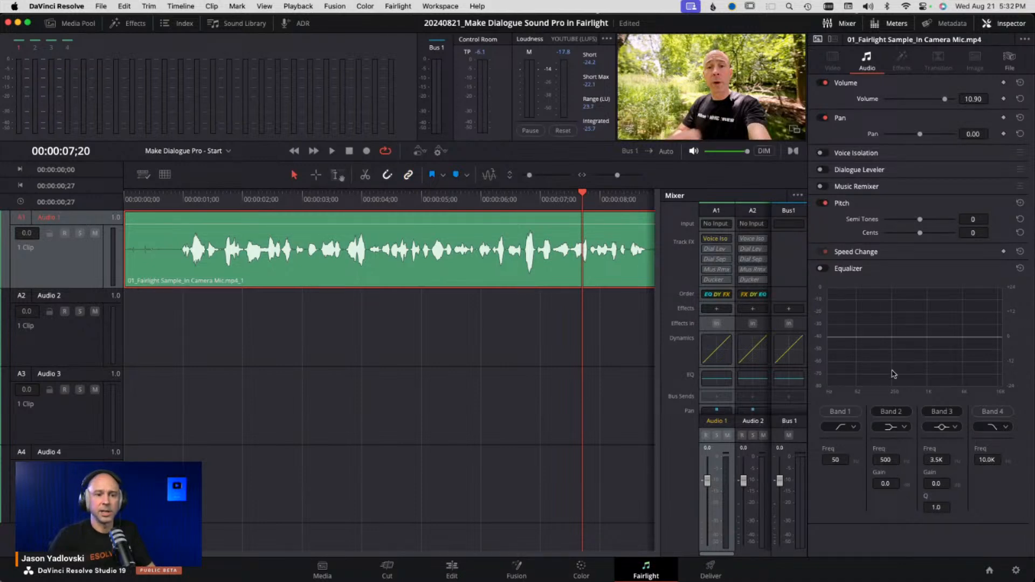
click(823, 268)
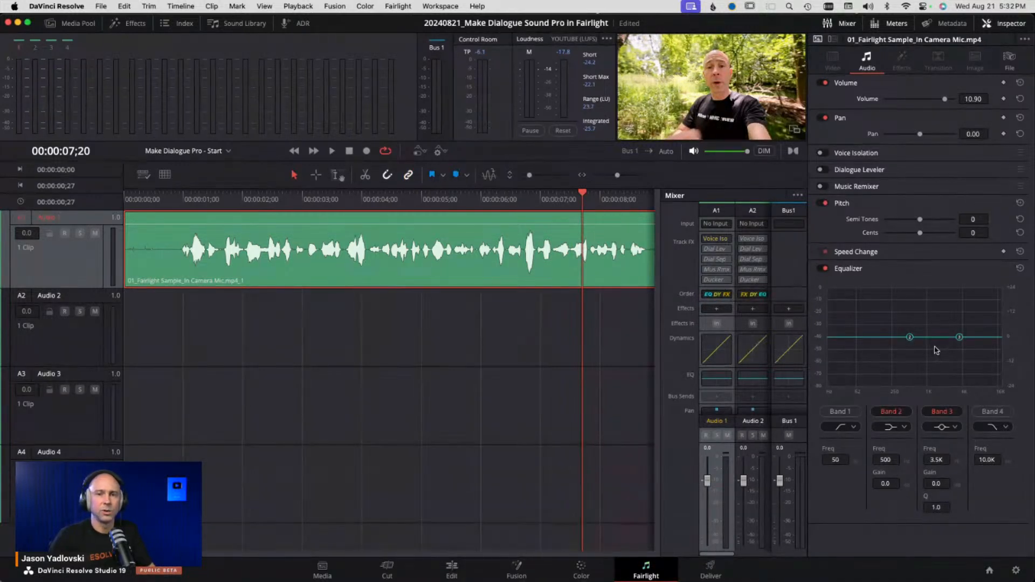
click(823, 269)
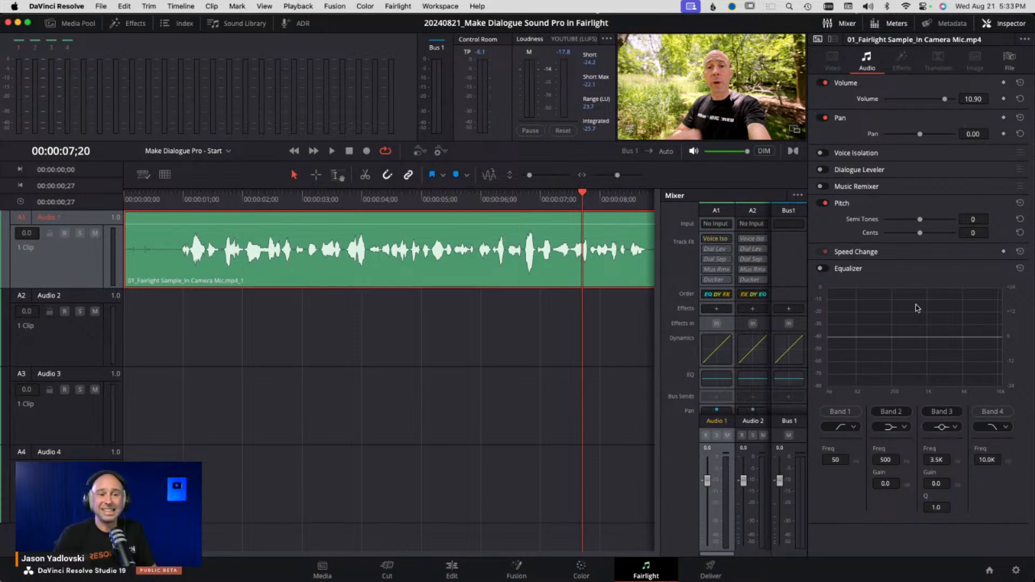
click(1004, 23)
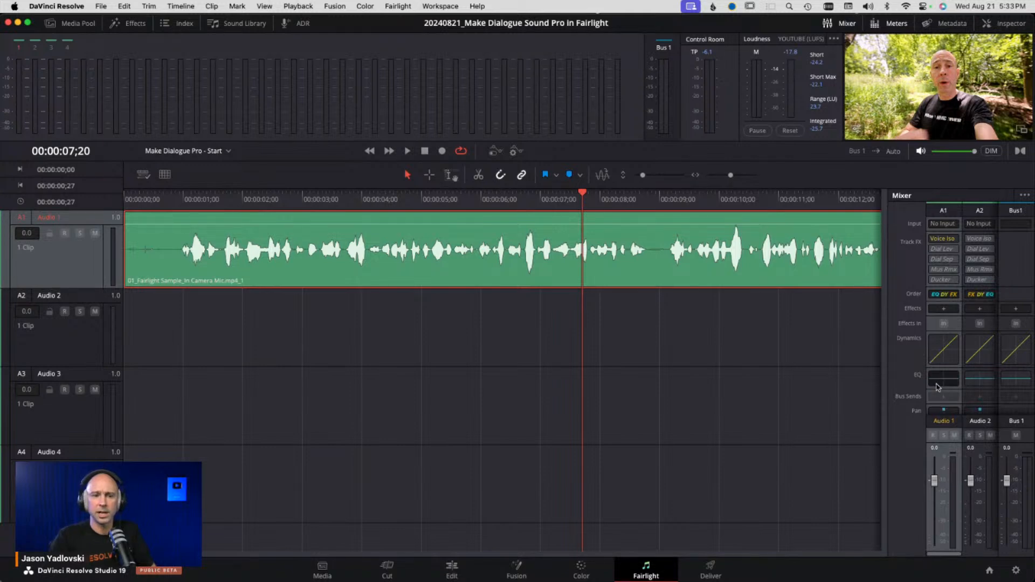
- Open the Audio 1 track's Equalizer window from the mixer and move it over the timeline
click(939, 384)
click(942, 364)
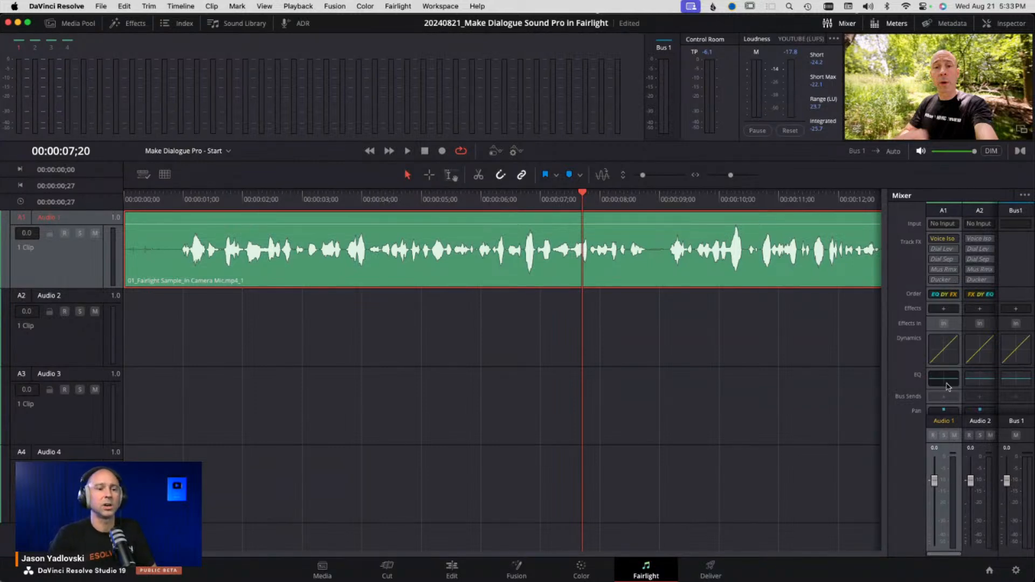
double_click(948, 386)
drag(641, 96, 718, 47)
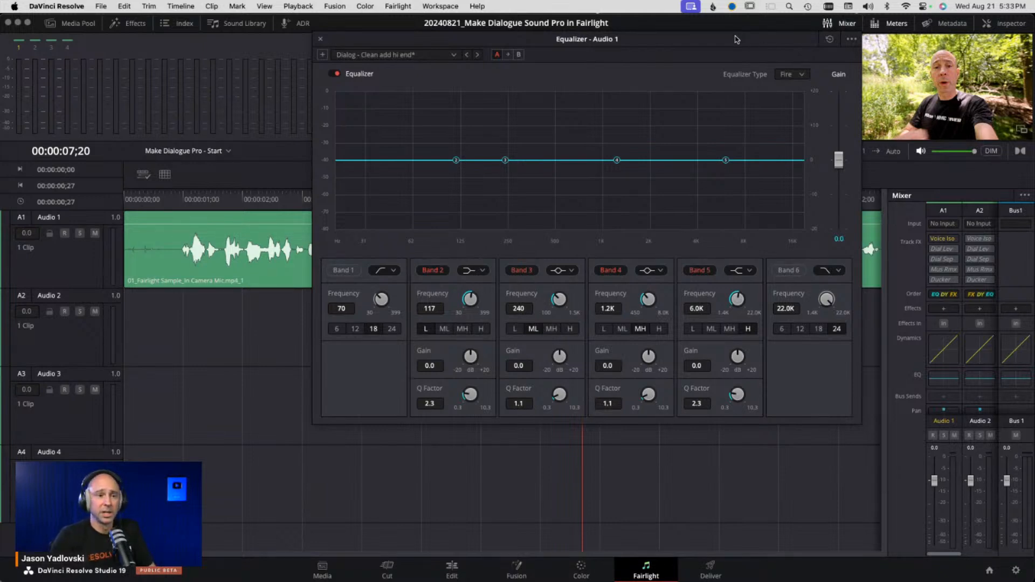
drag(736, 39, 746, 56)
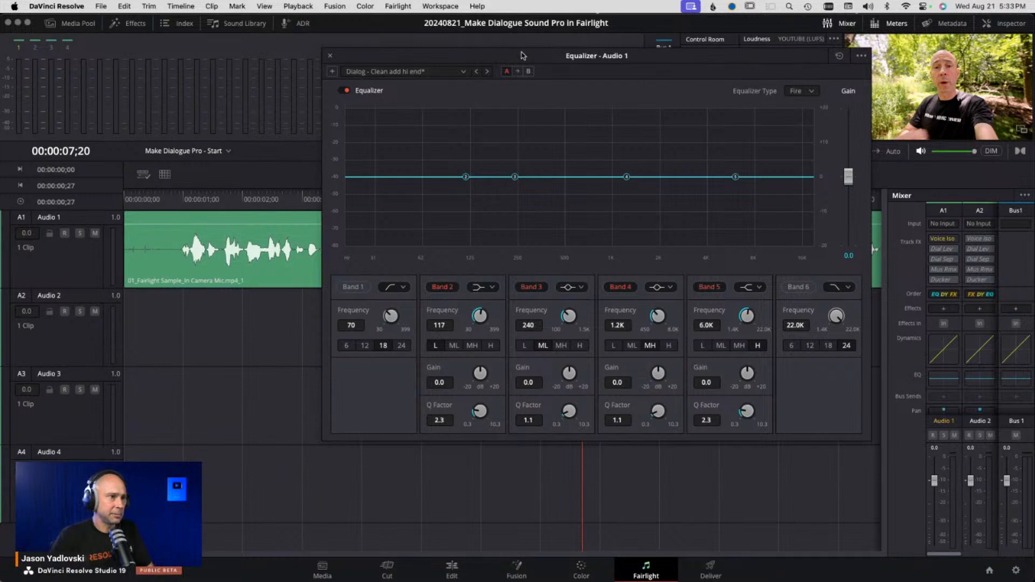
drag(524, 56, 630, 56)
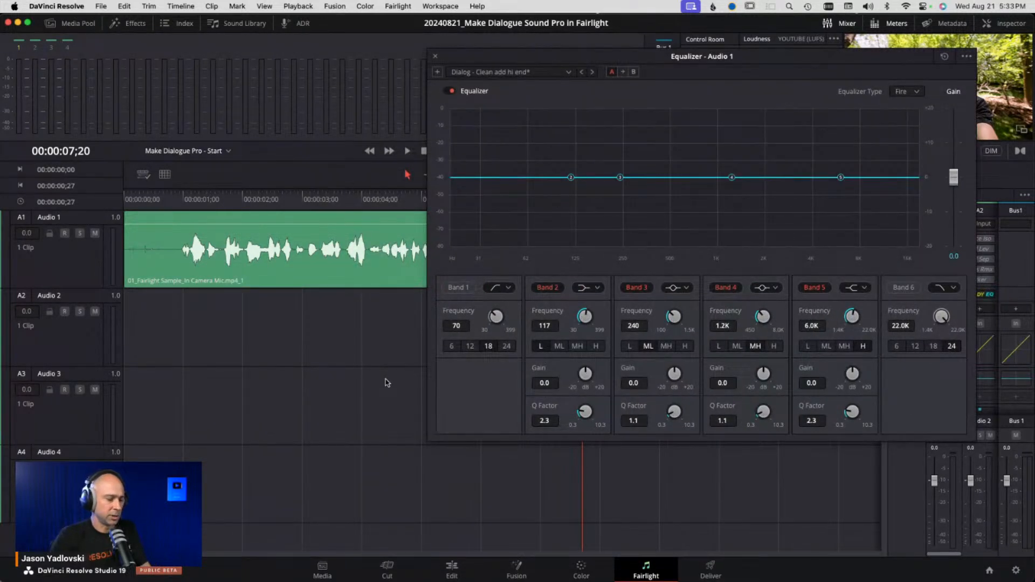
- Zoom the timeline to fit all clips and set an out point at 00:00:18;29
key(shift+z)
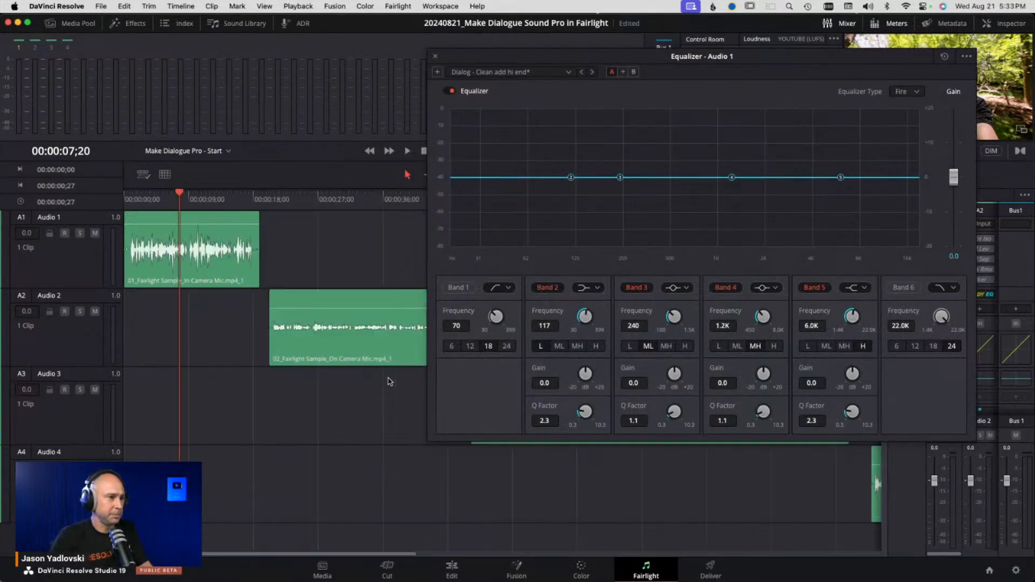
click(256, 200)
key(o)
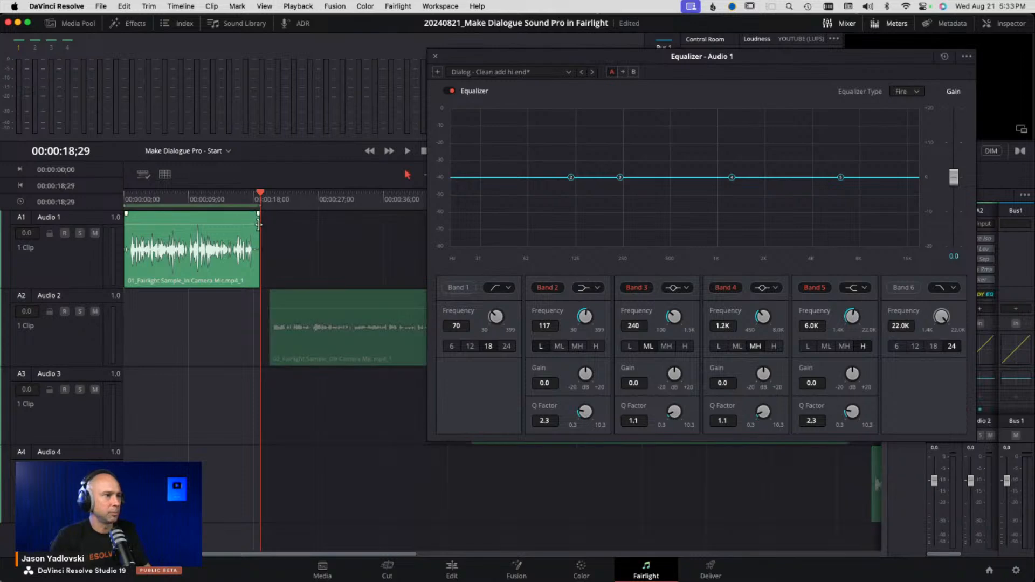
- Enable Band 1's high-pass filter and raise its frequency to about 413 Hz while playing from the start
drag(509, 57, 435, 24)
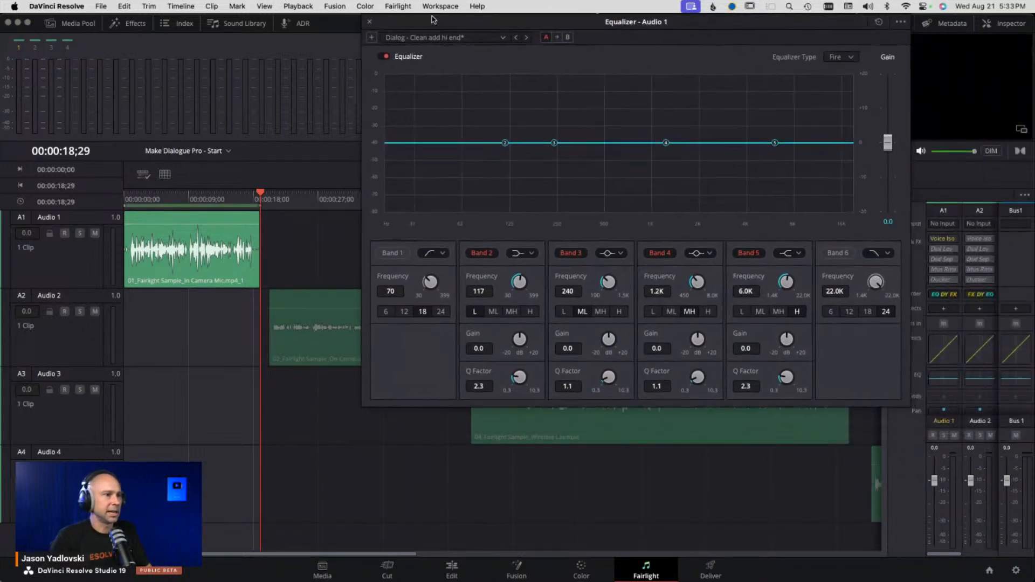
drag(141, 202, 128, 202)
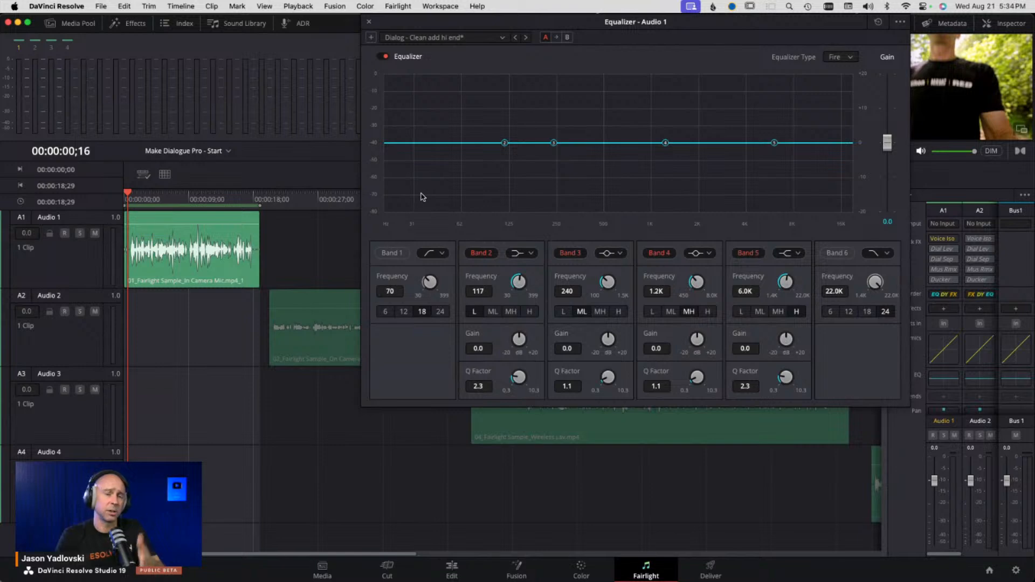
click(387, 253)
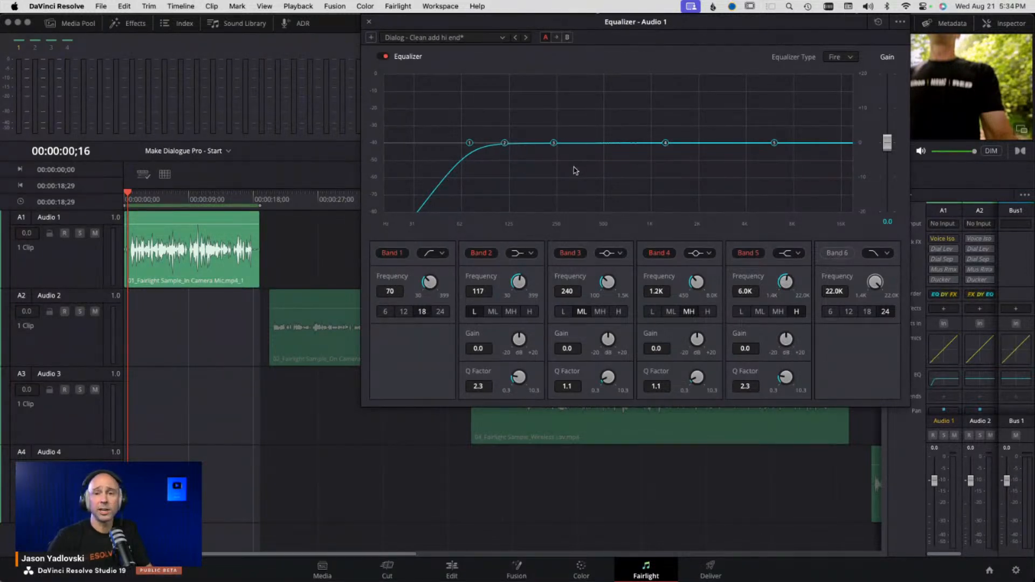
key(space)
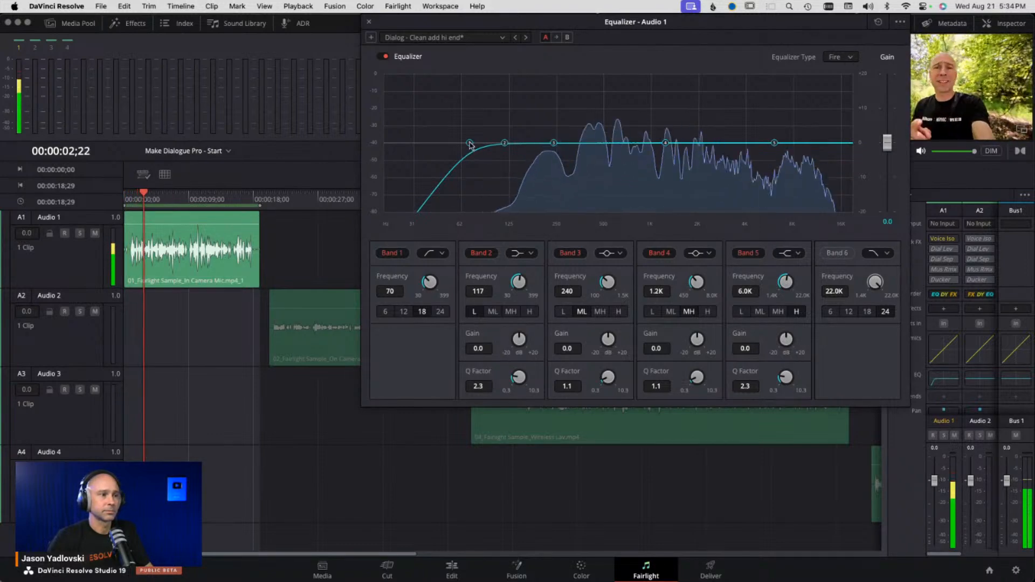
drag(470, 143, 592, 146)
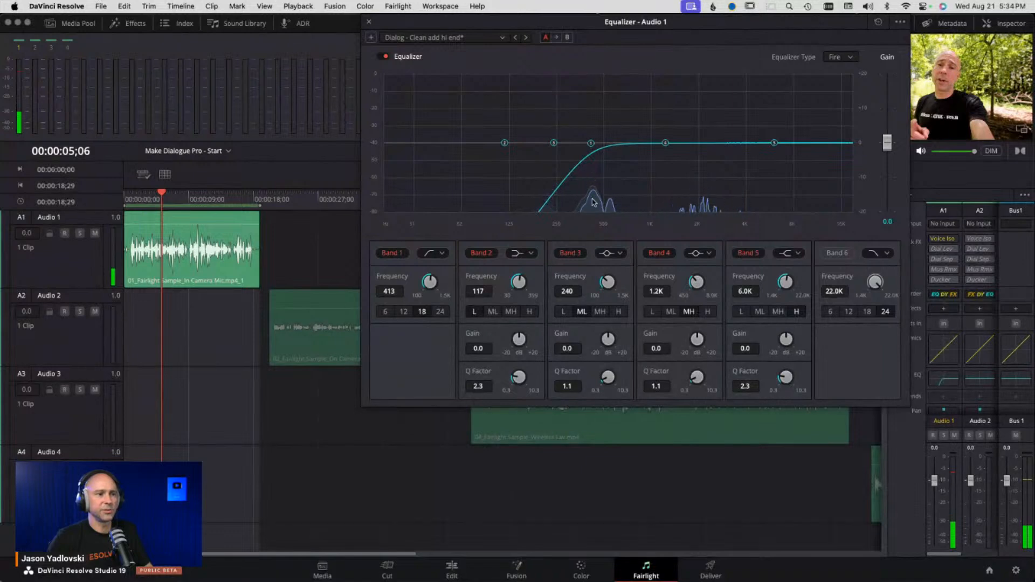
- Lower Band 1's high-pass frequency to about 89 Hz during playback
drag(519, 23, 450, 5)
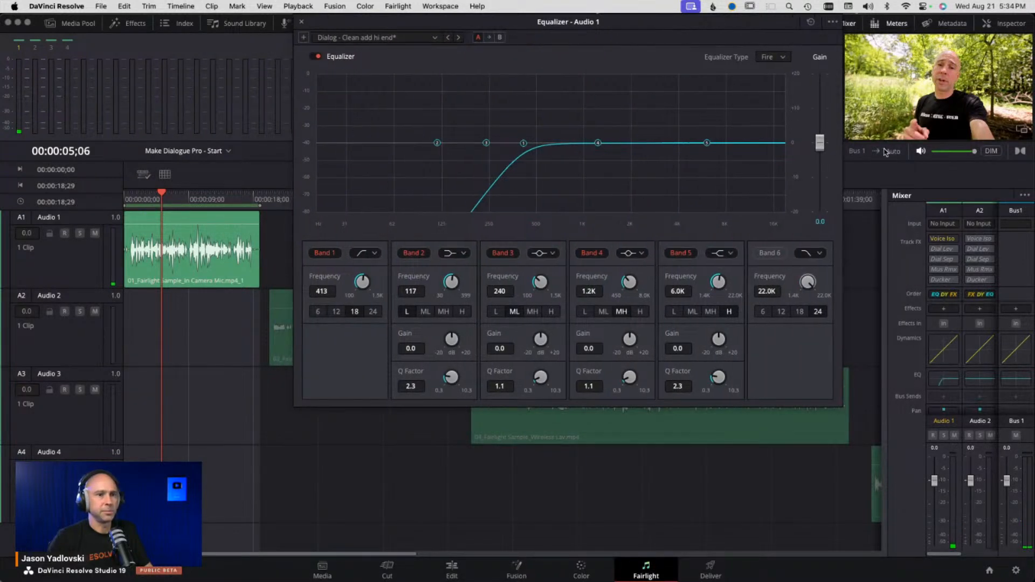
click(921, 152)
drag(680, 22, 735, 23)
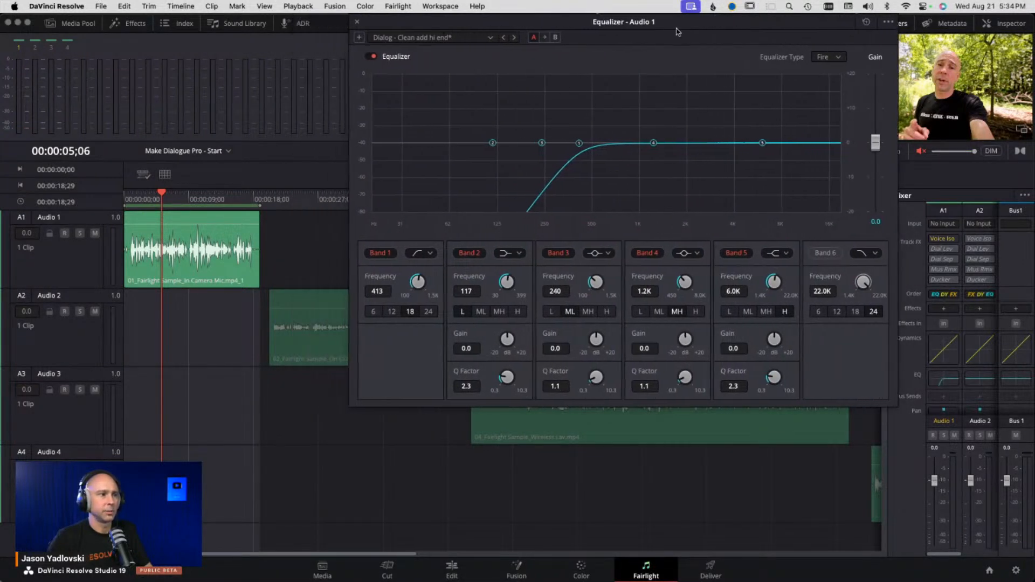
key(space)
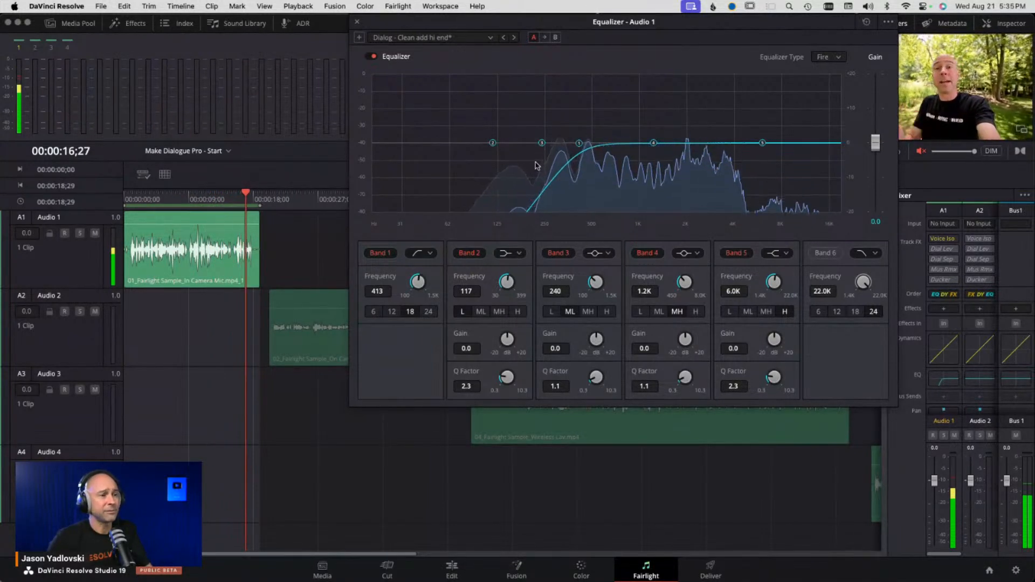
drag(579, 143, 475, 143)
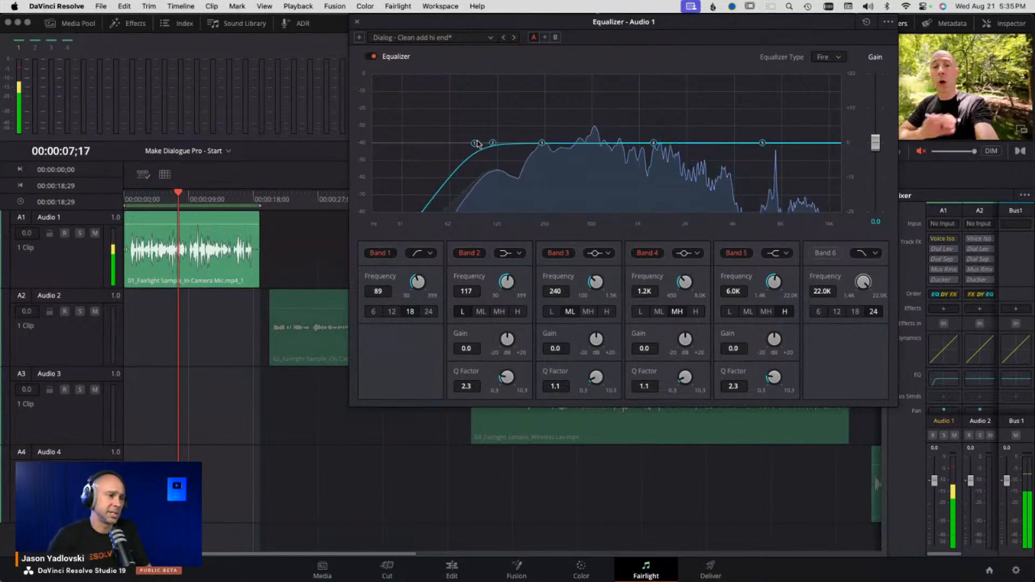
- Fine-tune Band 1's frequency, settling at 100 Hz
drag(418, 285, 426, 284)
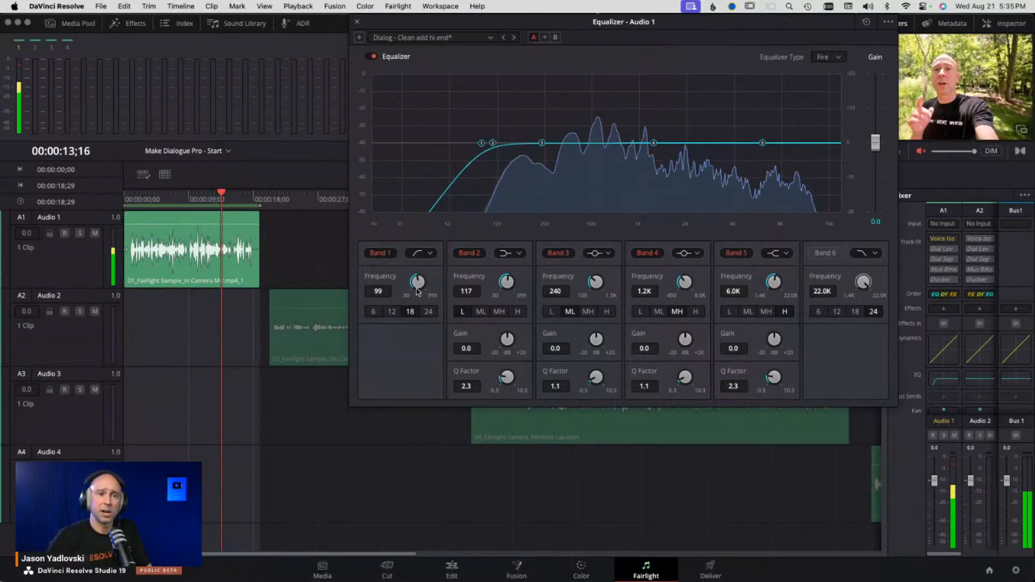
drag(416, 284, 446, 285)
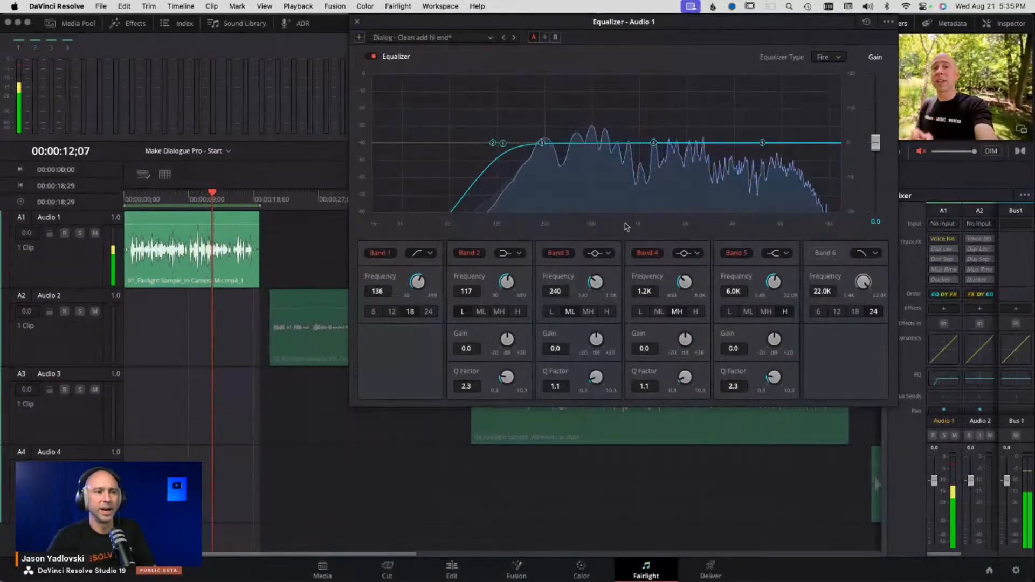
drag(418, 282, 392, 288)
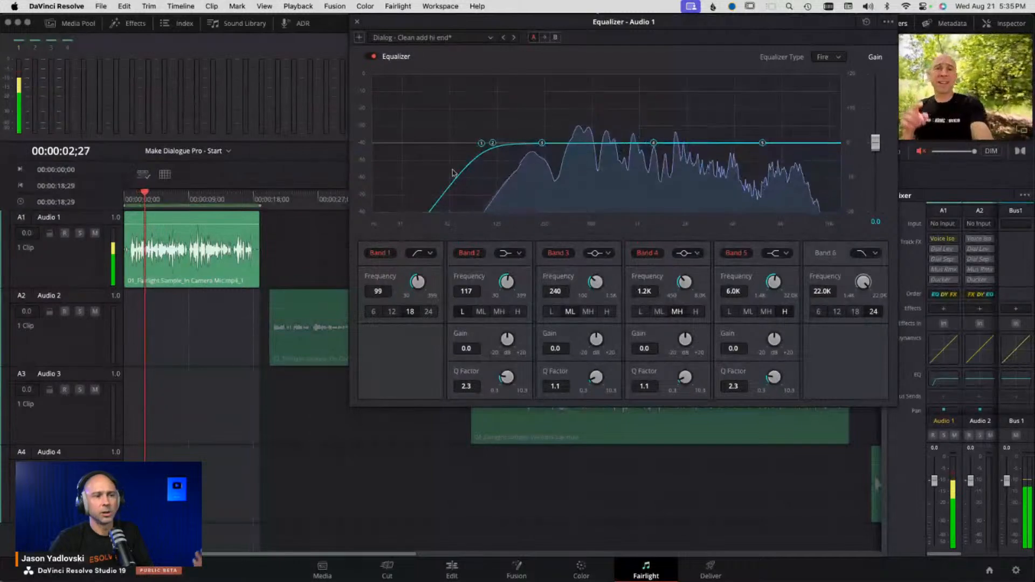
drag(479, 144, 482, 148)
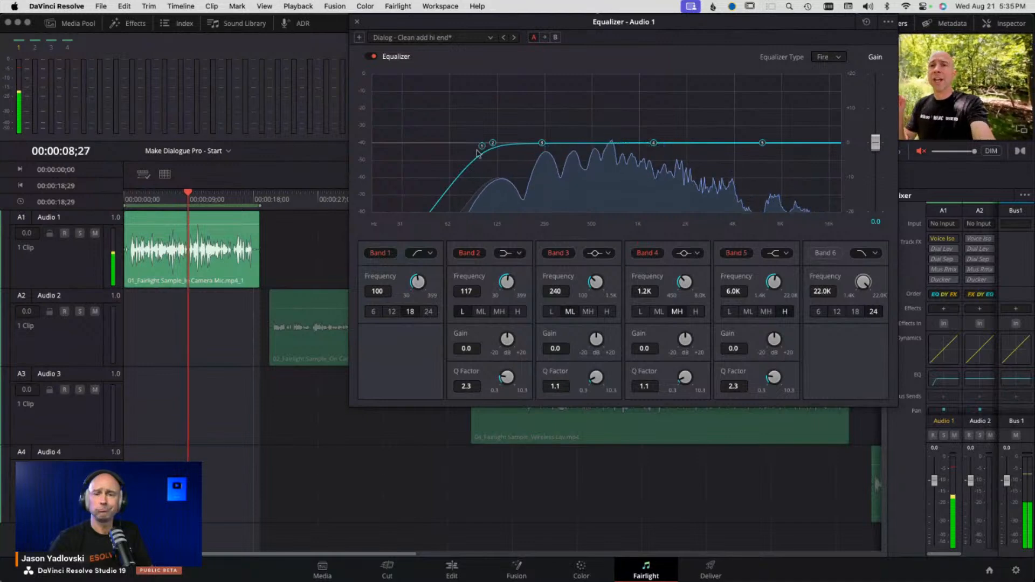
- Enable Band 6's low-pass filter and set its frequency to 17.6K
click(148, 200)
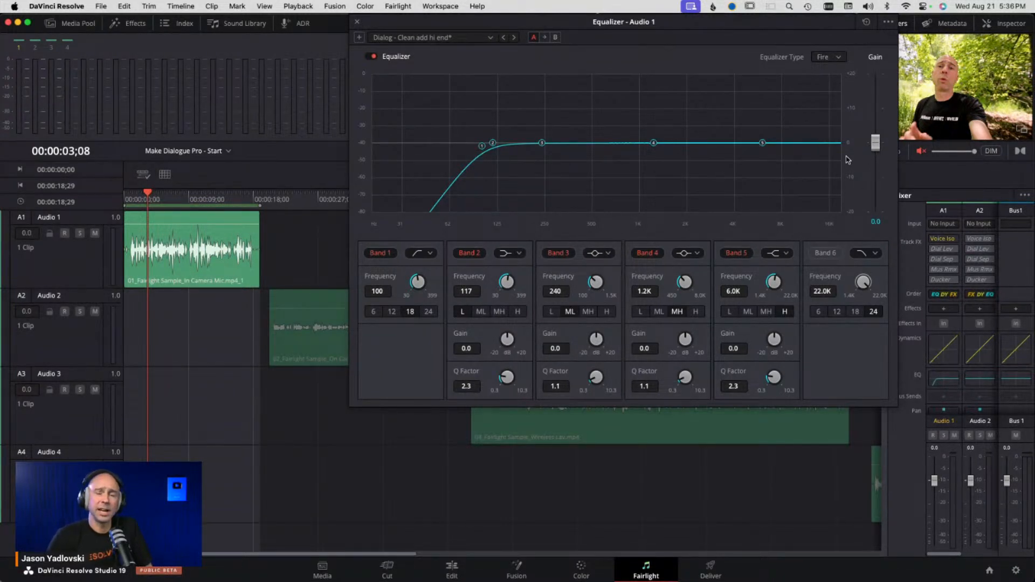
click(826, 253)
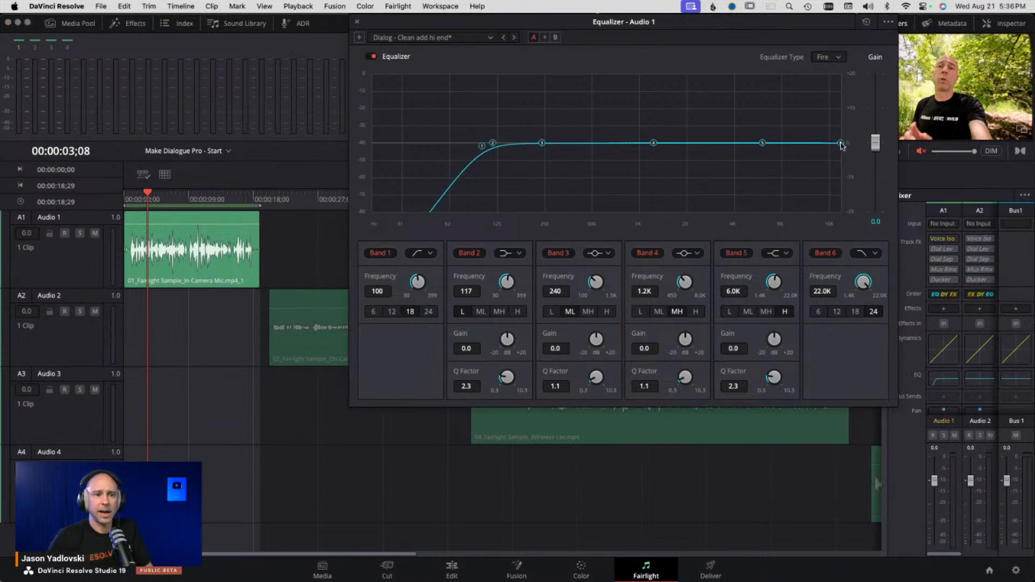
drag(840, 144, 835, 146)
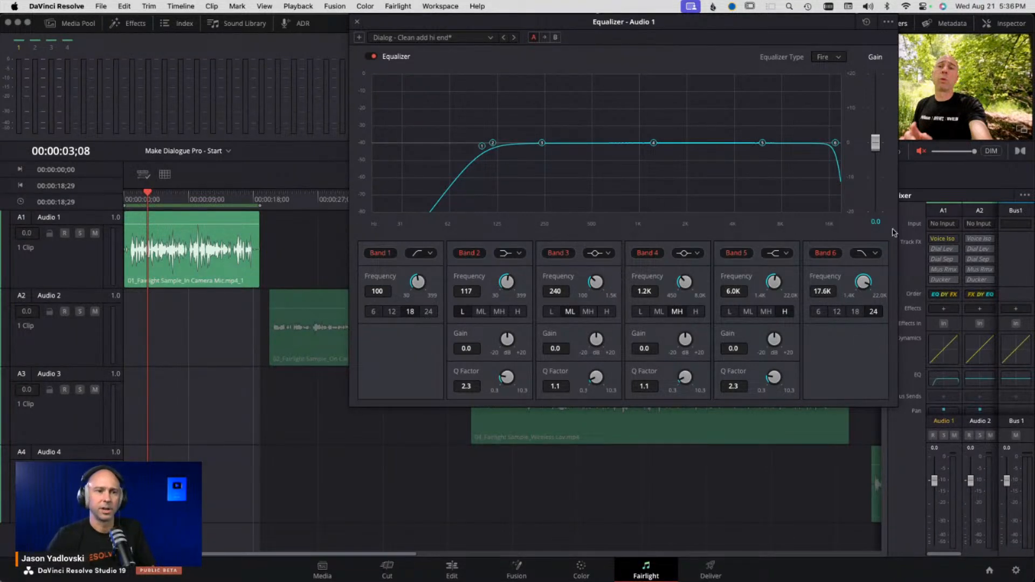
- Play back the clip to audition the equalizer curve
click(161, 199)
key(space)
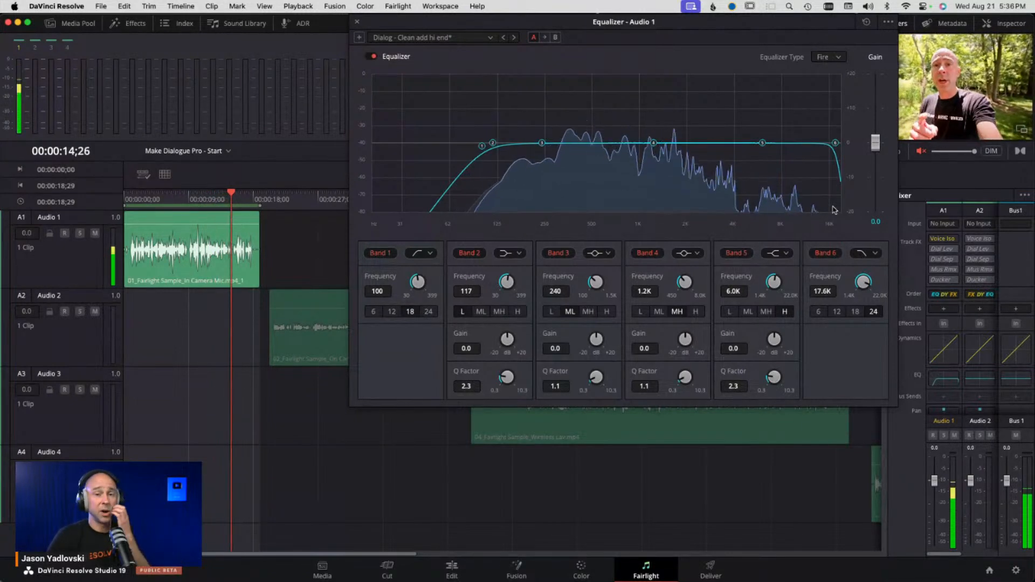
click(143, 200)
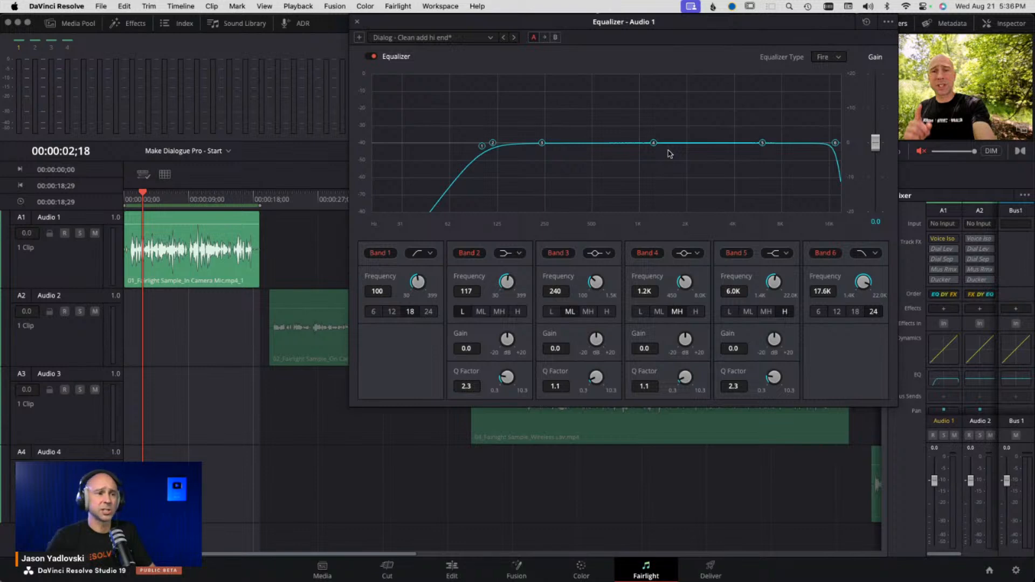
- Boost Band 3 by +6.0 dB at about 549 Hz and widen its Q factor to 0.3
drag(543, 144, 597, 88)
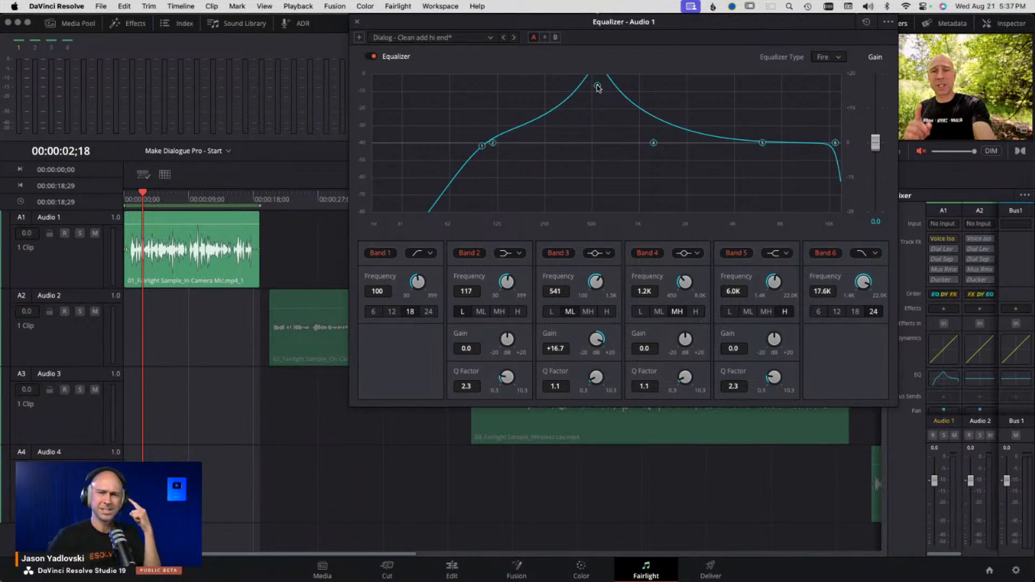
drag(597, 87, 596, 147)
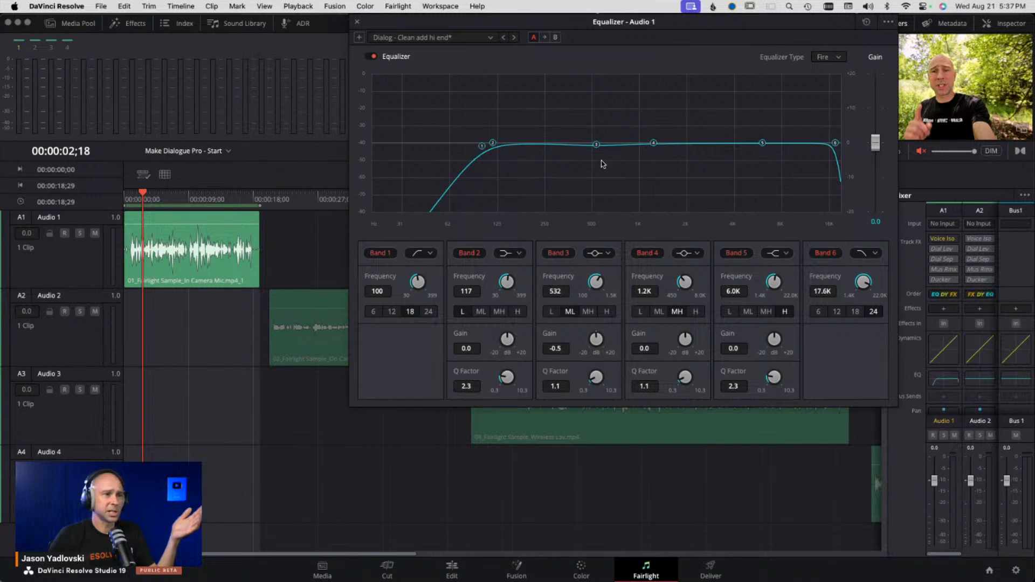
drag(596, 146, 598, 124)
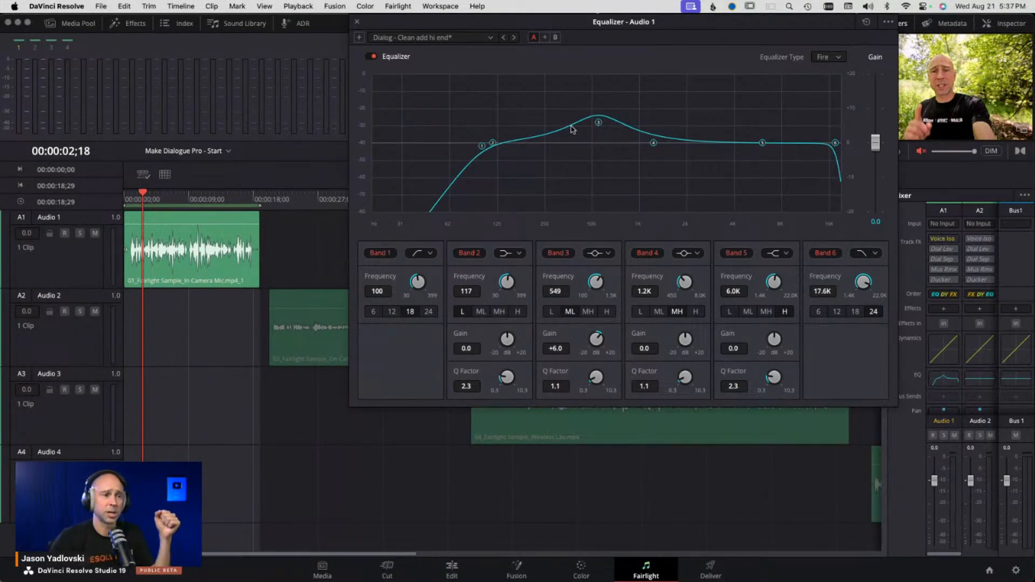
scroll(601, 125, down, 5)
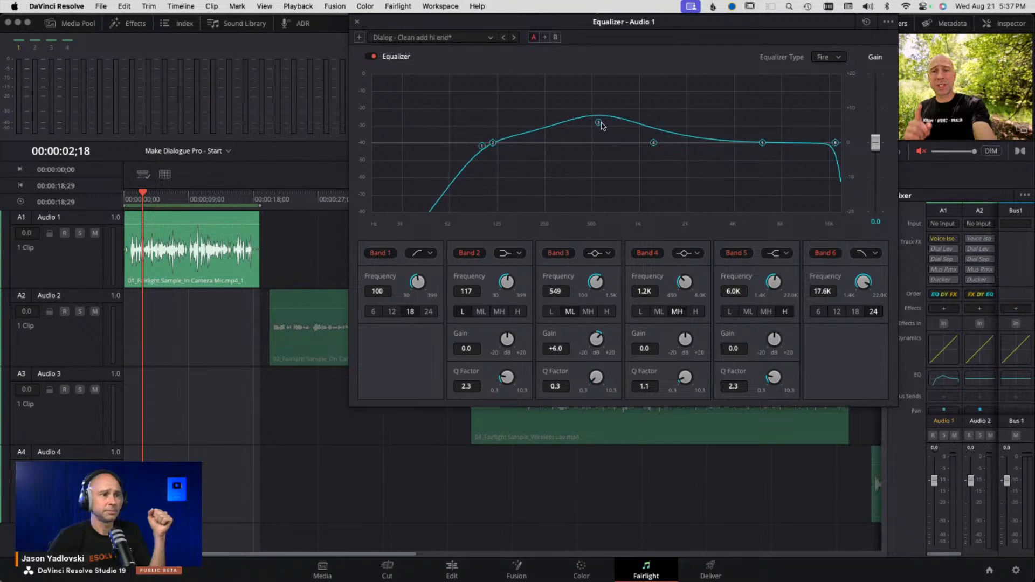
- Narrow Band 3's Q factor to about 7.8 and pull its point down near 0 dB at about 427 Hz
scroll(600, 124, up, 10)
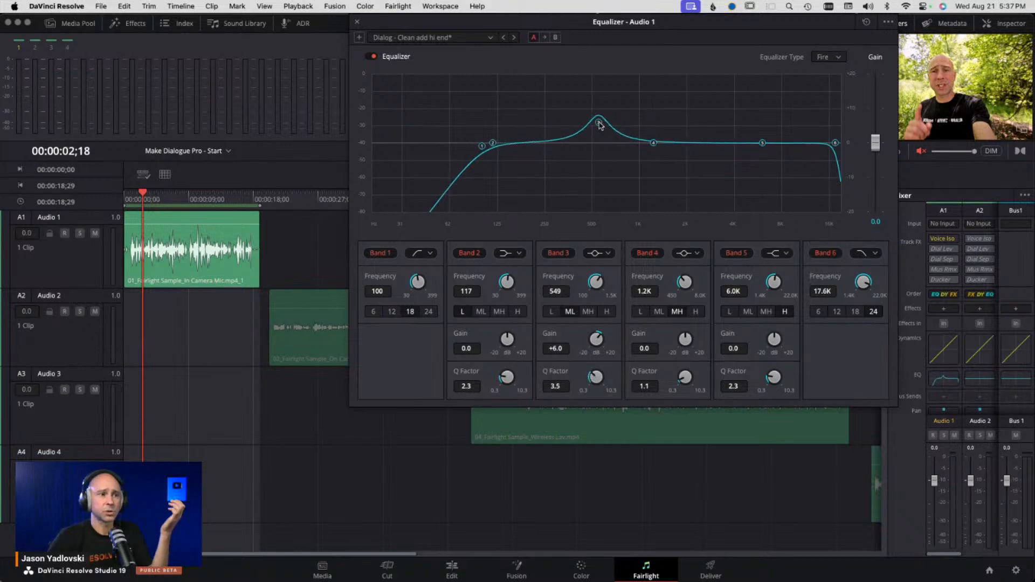
scroll(602, 126, up, 4)
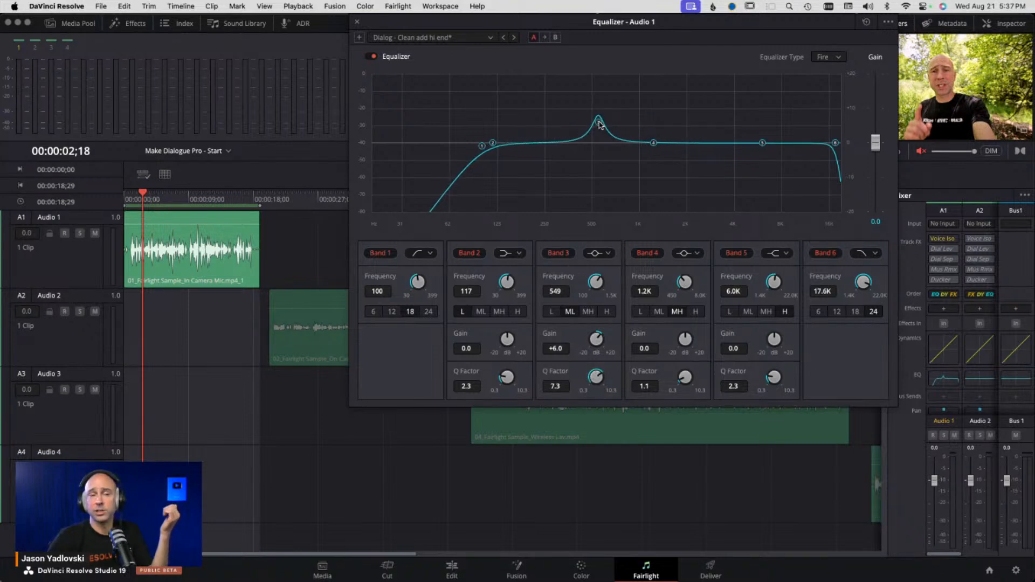
scroll(601, 126, up, 1)
drag(600, 125, 576, 106)
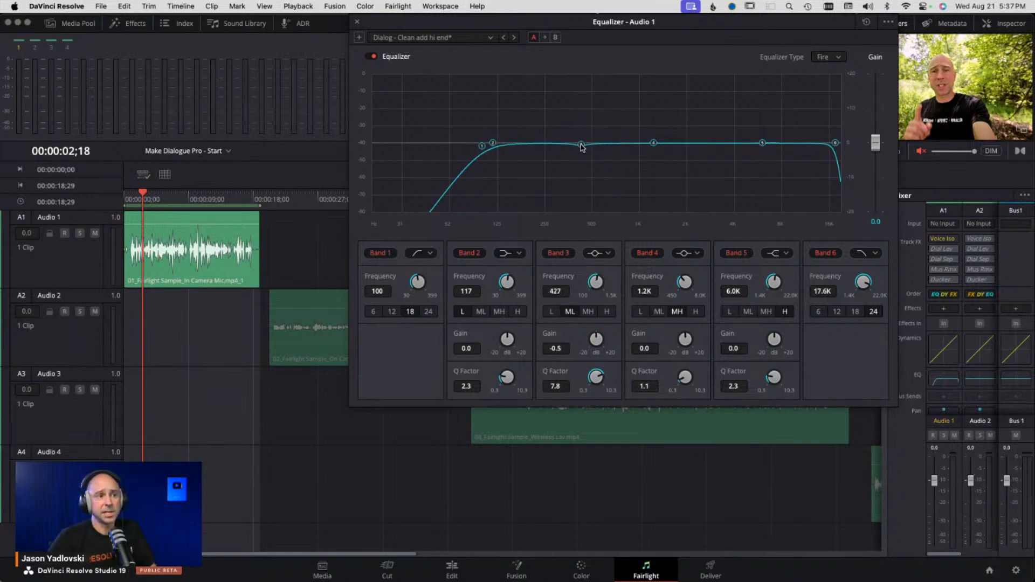
- Play from the clip start and cut Band 3 by -4.3 dB at about 628 Hz with Q 3.5
click(135, 196)
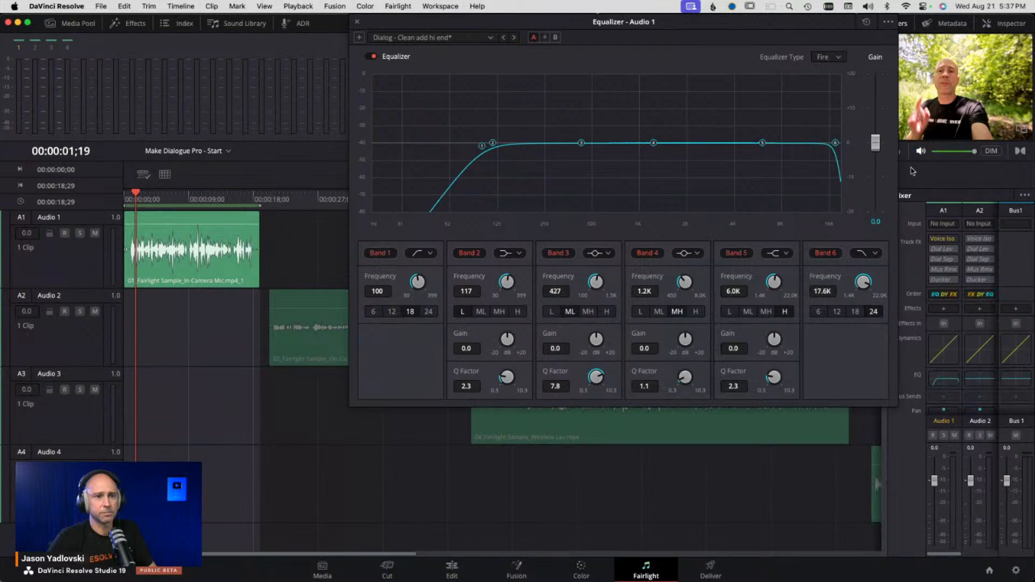
key(space)
drag(581, 143, 607, 158)
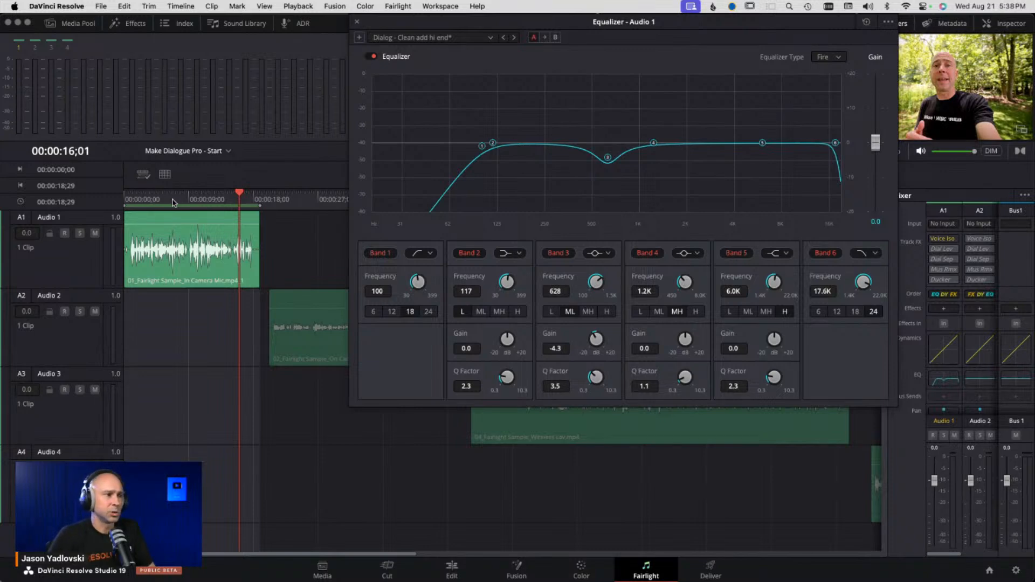
- Play the clip, sweep a boosted Band 4 to 2.2K with Q 2.1, then cut it to -3.1 dB
click(148, 199)
key(space)
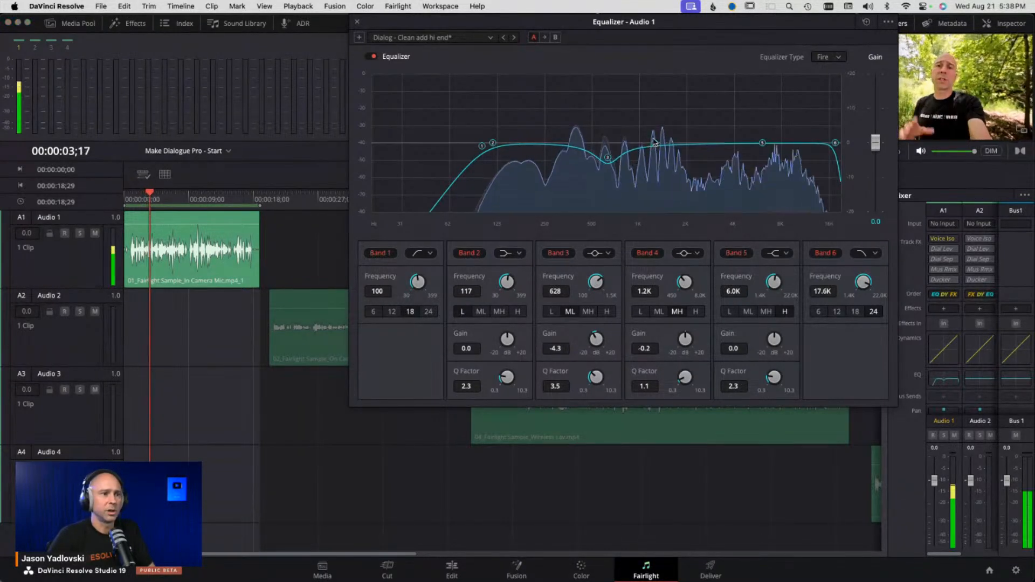
drag(653, 143, 693, 90)
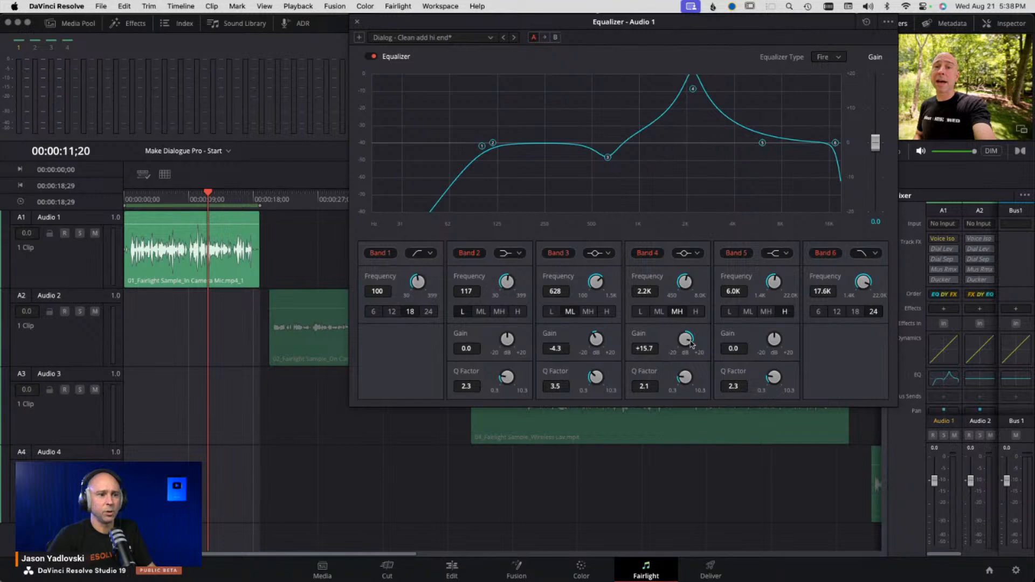
drag(688, 341, 586, 353)
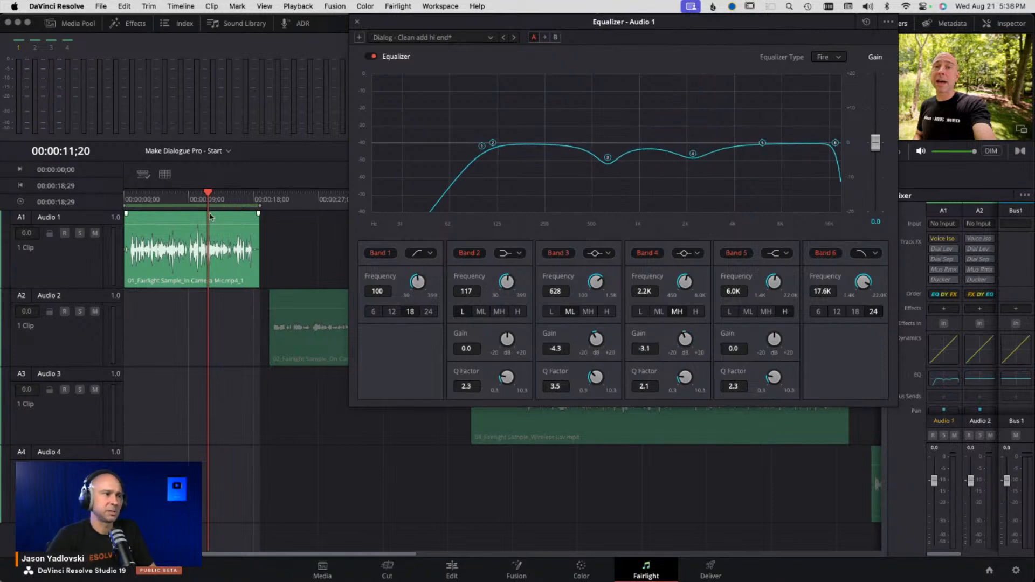
- Play the clip and raise the equalizer's output gain to 0.9 dB
click(147, 201)
key(space)
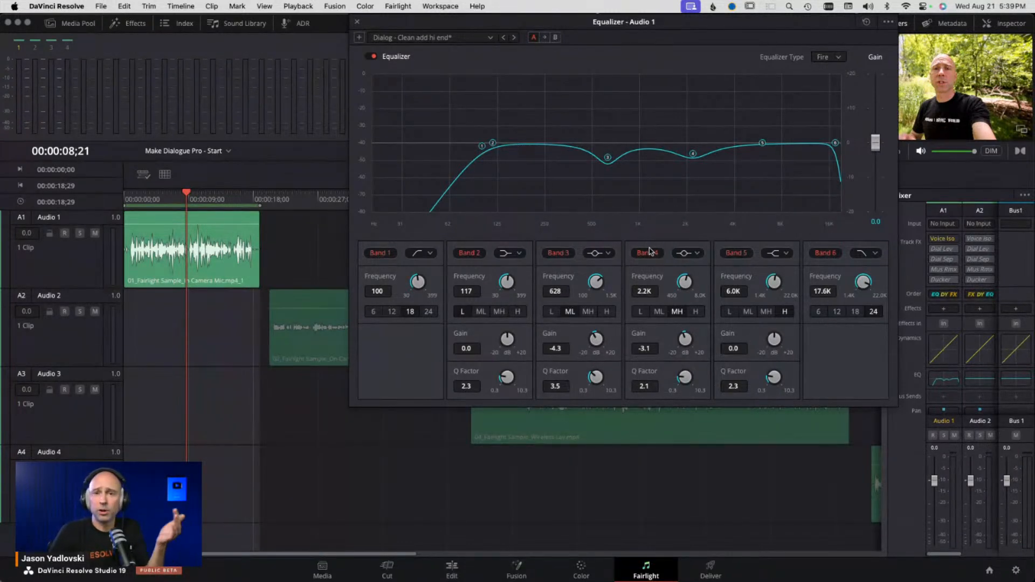
click(950, 497)
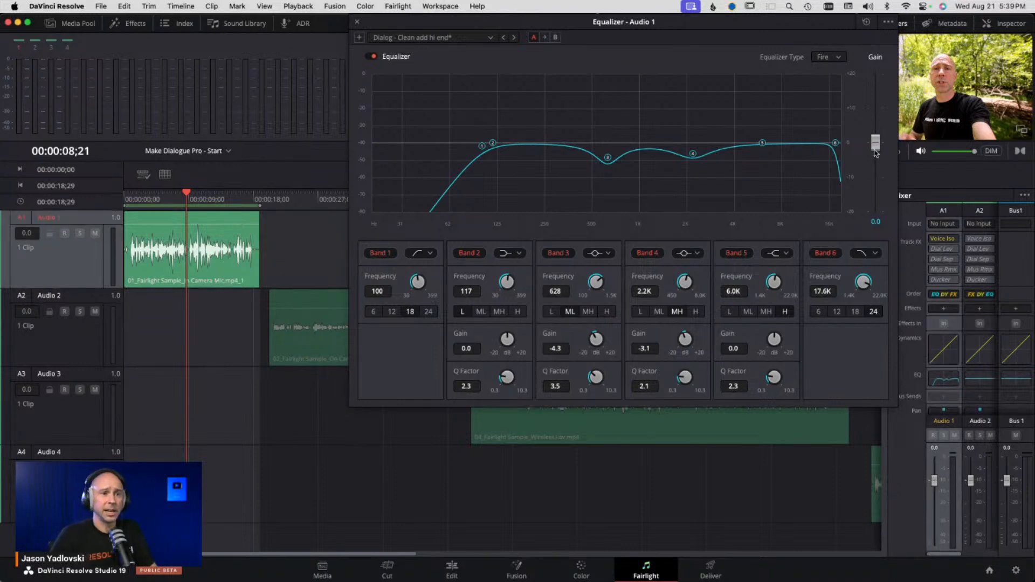
drag(876, 147, 876, 147)
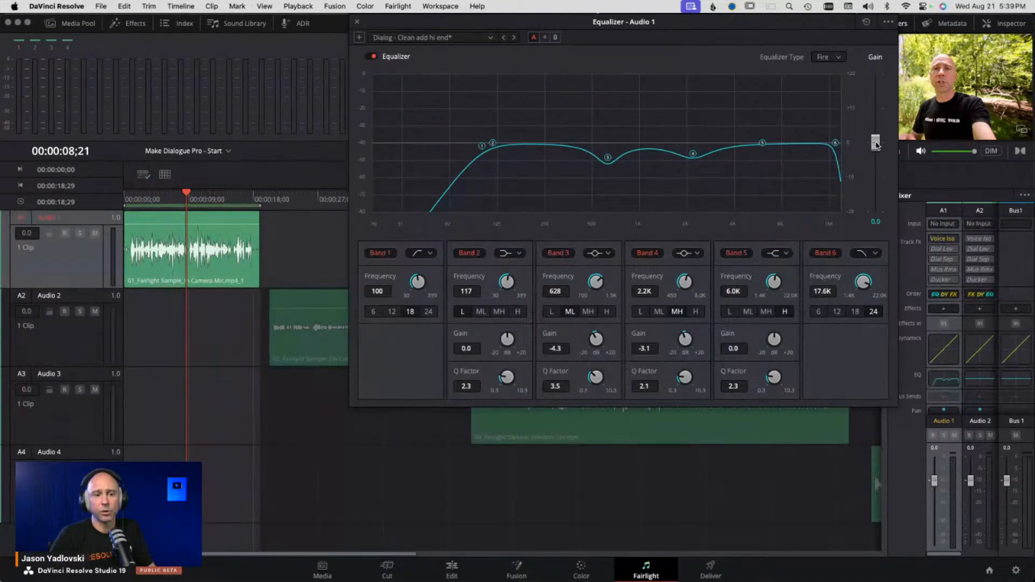
key(space)
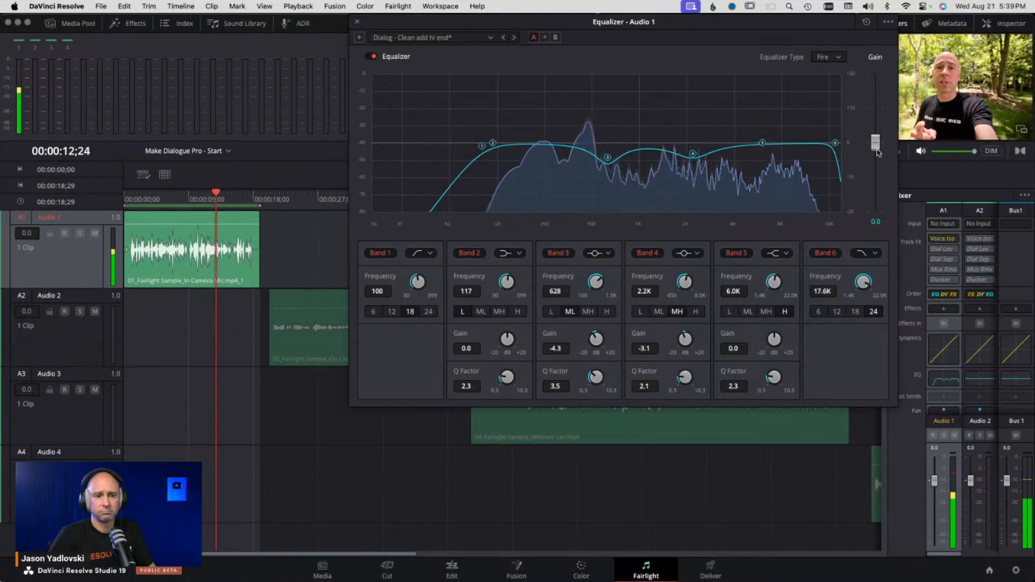
drag(875, 145, 875, 143)
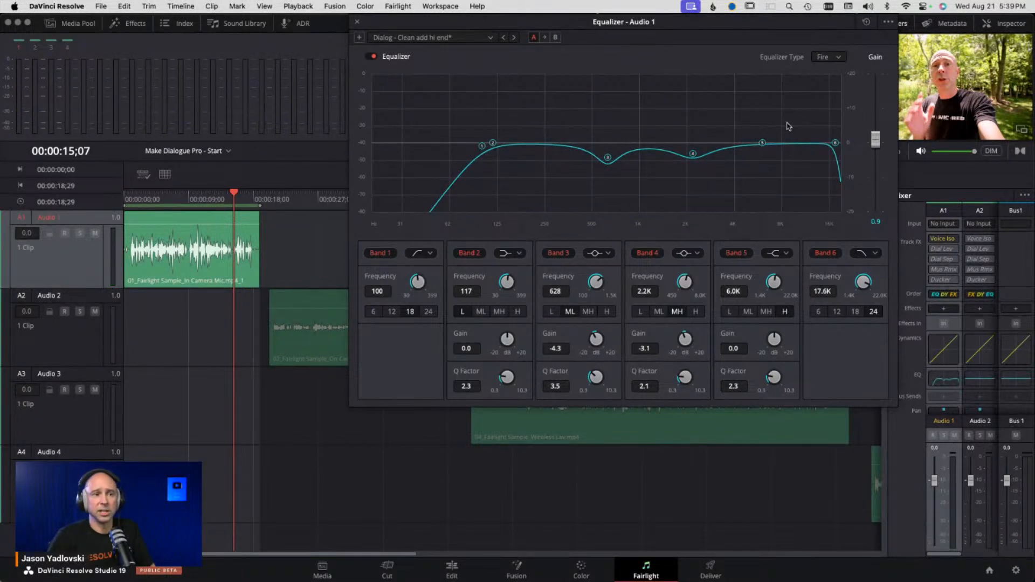
- Browse the equalizer preset list and close the Equalizer window
click(471, 39)
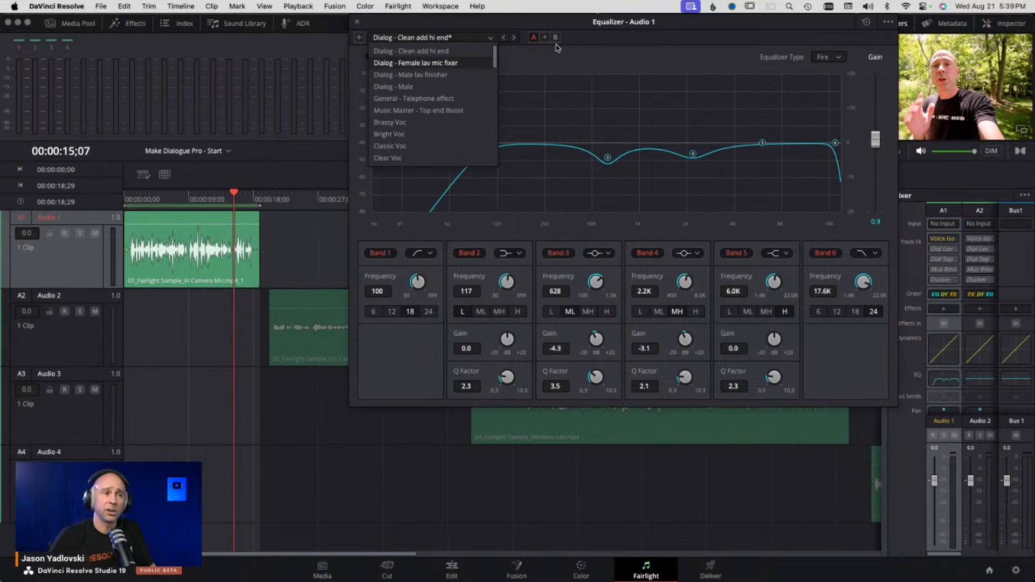
click(608, 39)
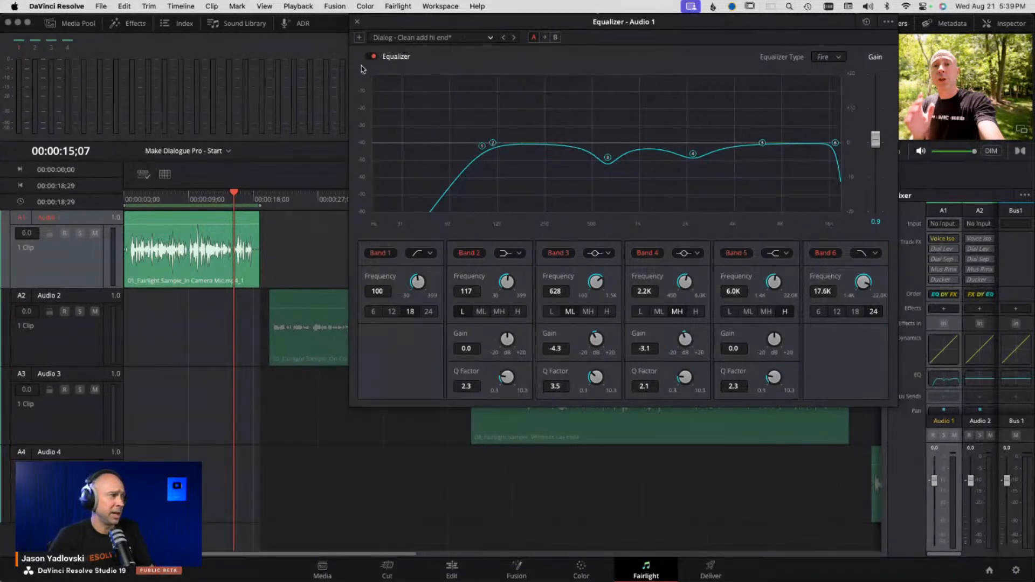
click(356, 23)
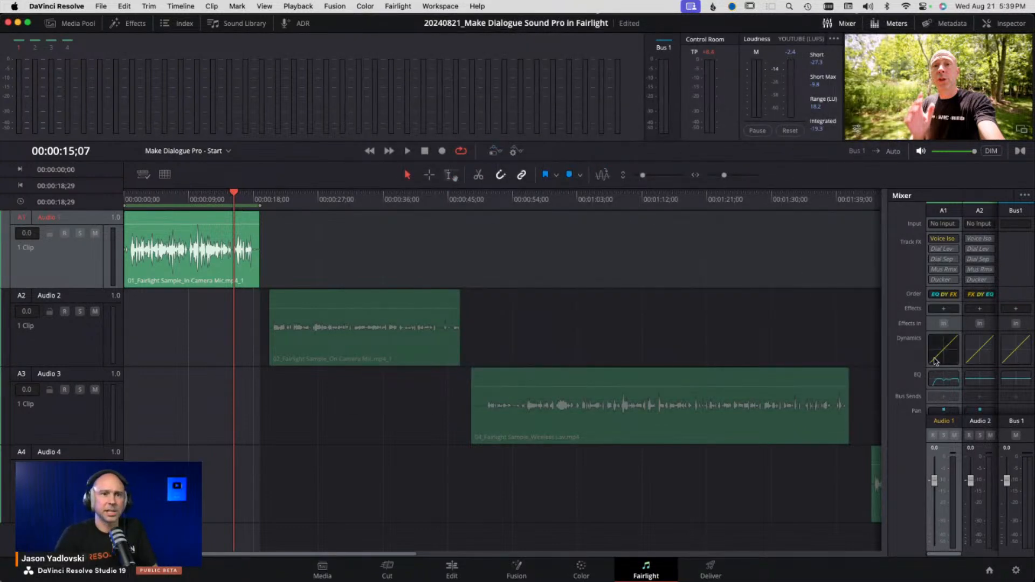
- Open Audio 1's Dynamics window, enable the Compressor and load the Dialog - Compression preset
click(953, 359)
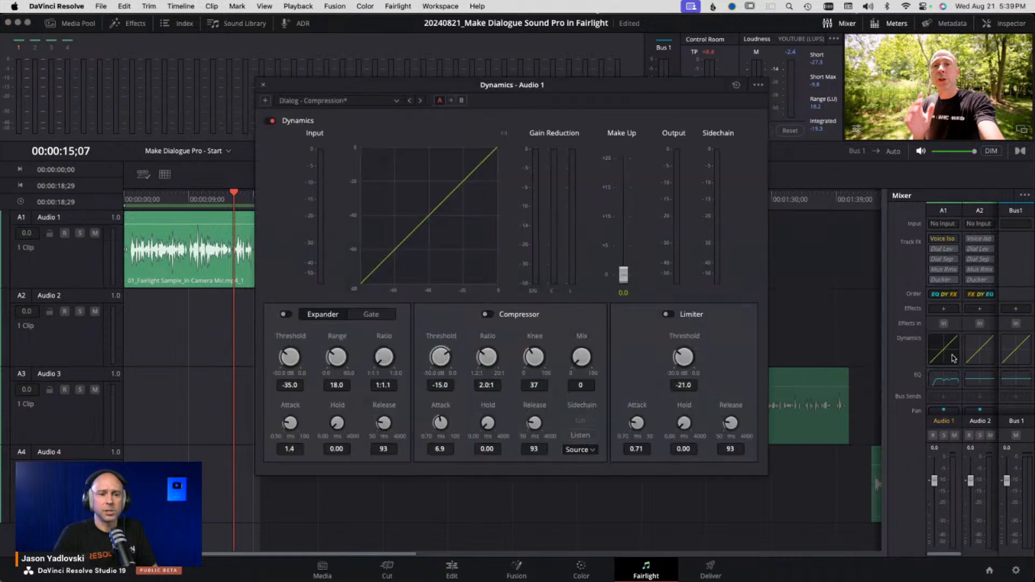
drag(641, 77, 832, 11)
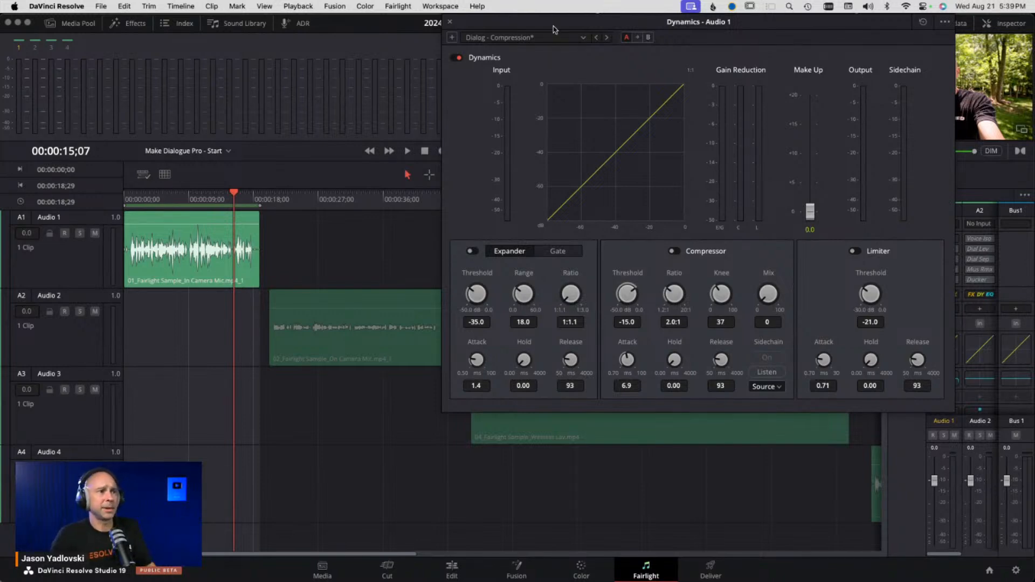
click(674, 251)
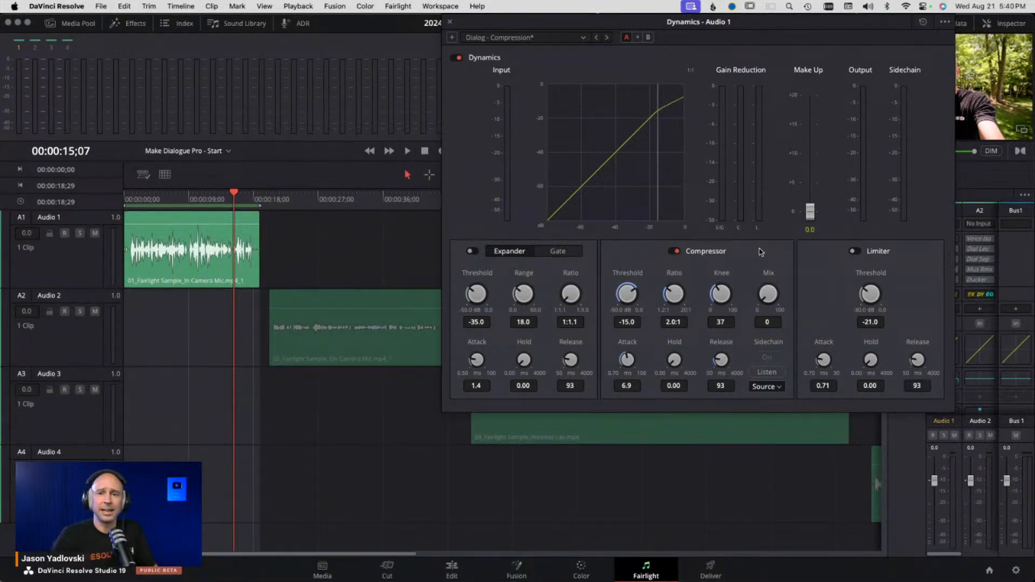
click(569, 38)
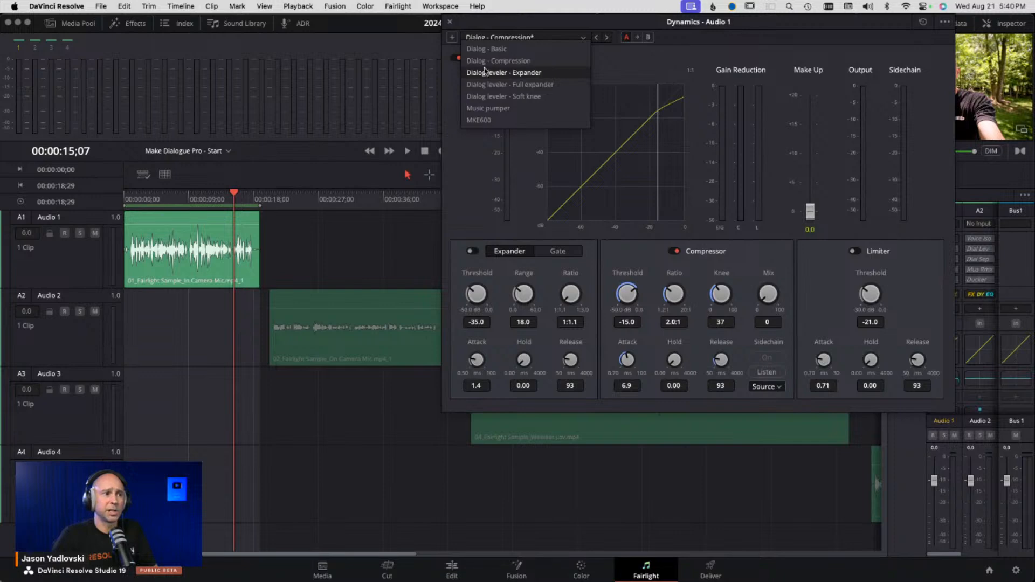
click(538, 61)
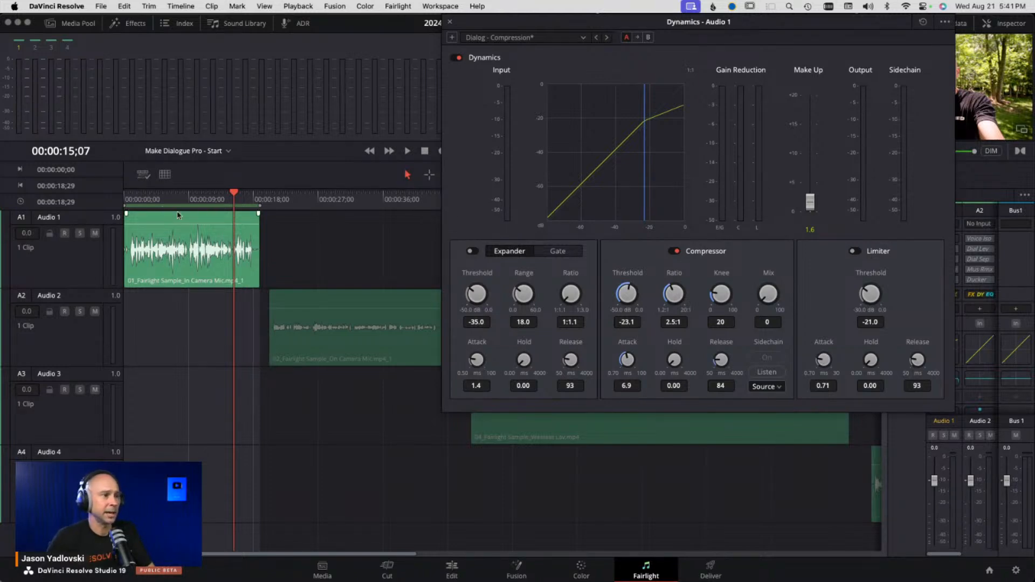
- Play the clip while setting compressor threshold -24.2, ratio 2.6:1, knee 29 and make-up gain 4.0
key(space)
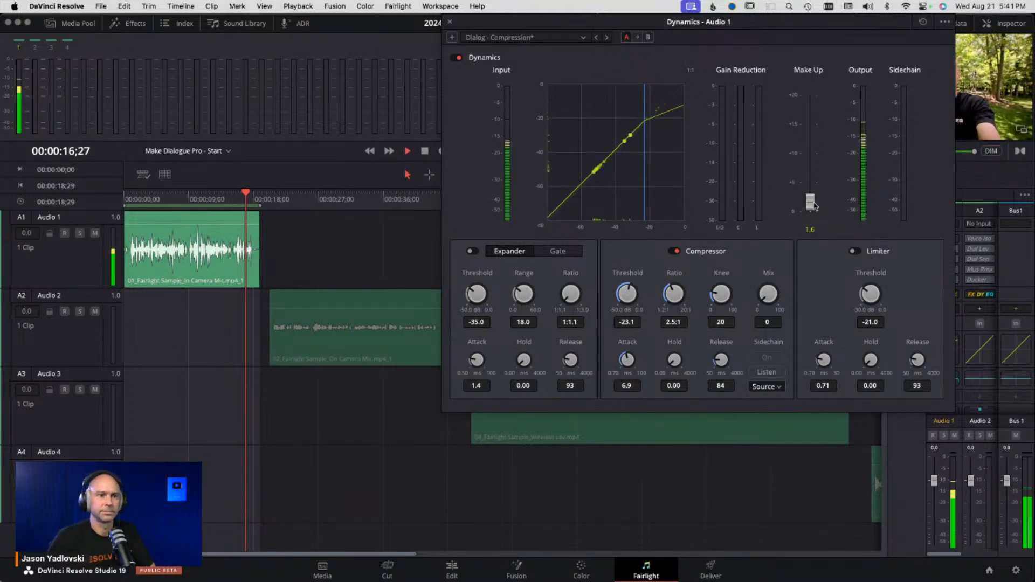
drag(815, 206, 818, 198)
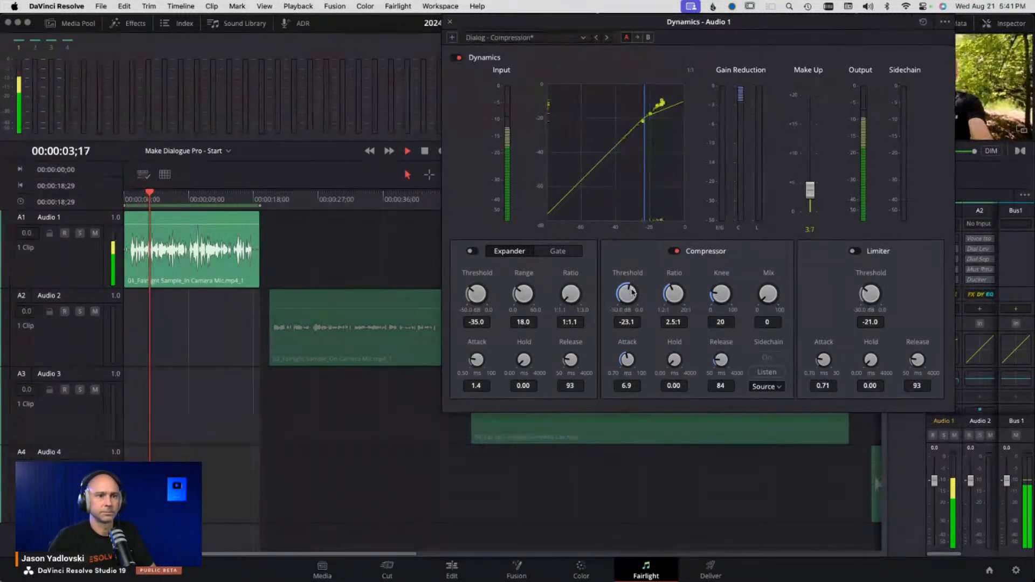
drag(631, 291, 629, 295)
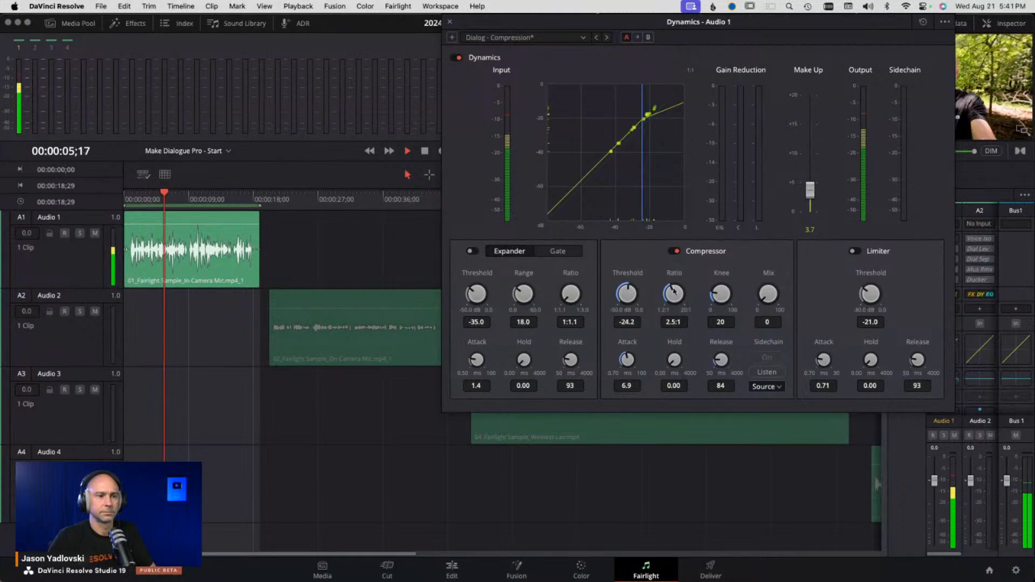
drag(730, 297, 734, 292)
drag(817, 193, 815, 189)
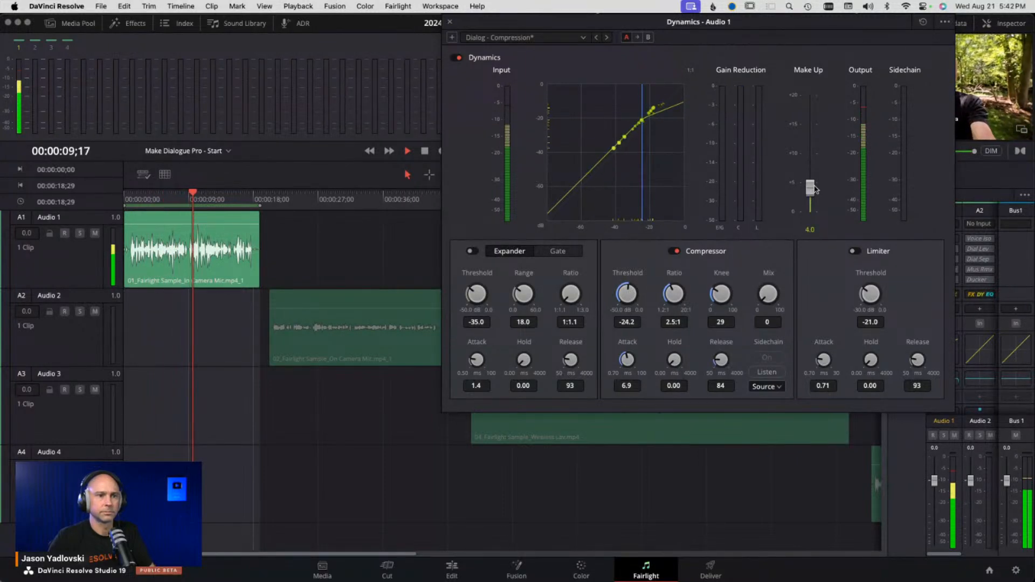
drag(679, 297, 680, 295)
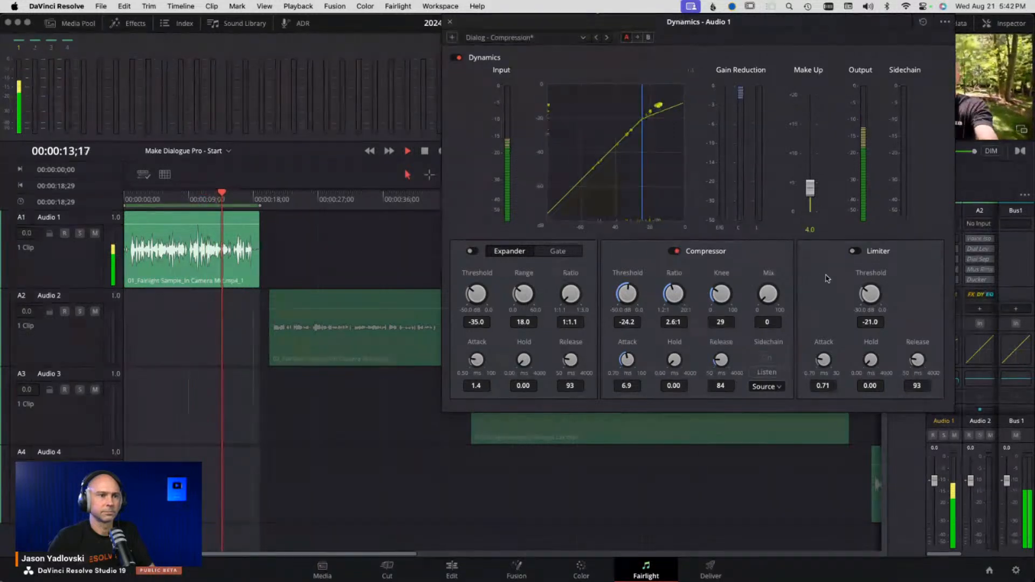
key(space)
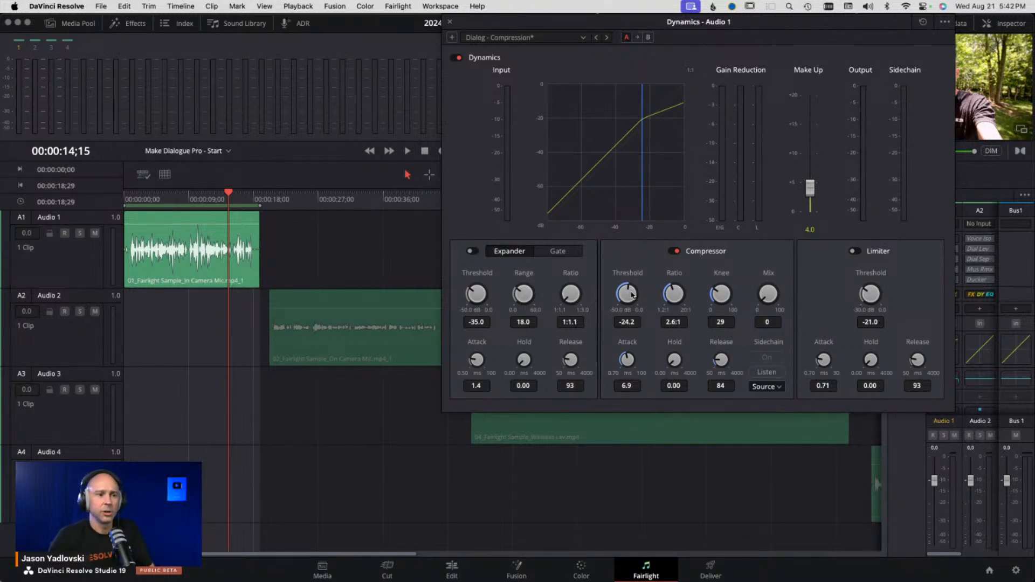
- Set the compressor threshold to -25.0 dB and its knee to 24
drag(633, 294, 590, 299)
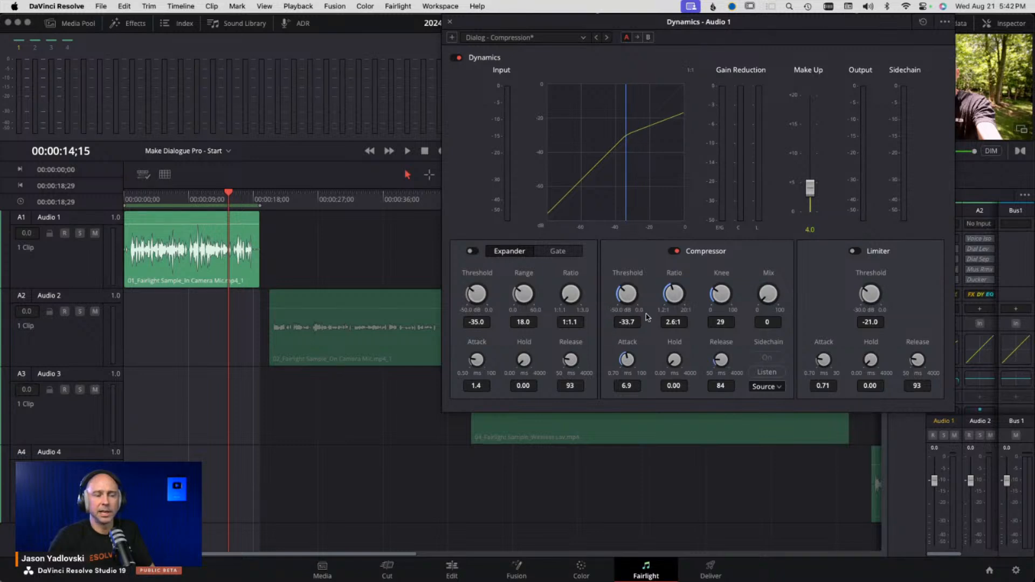
drag(631, 299, 667, 288)
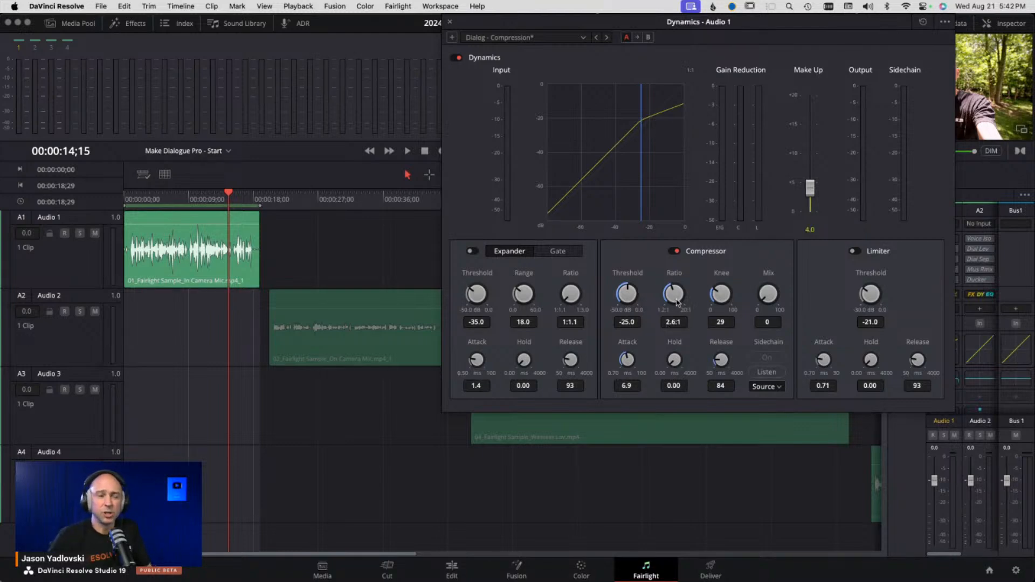
double_click(719, 295)
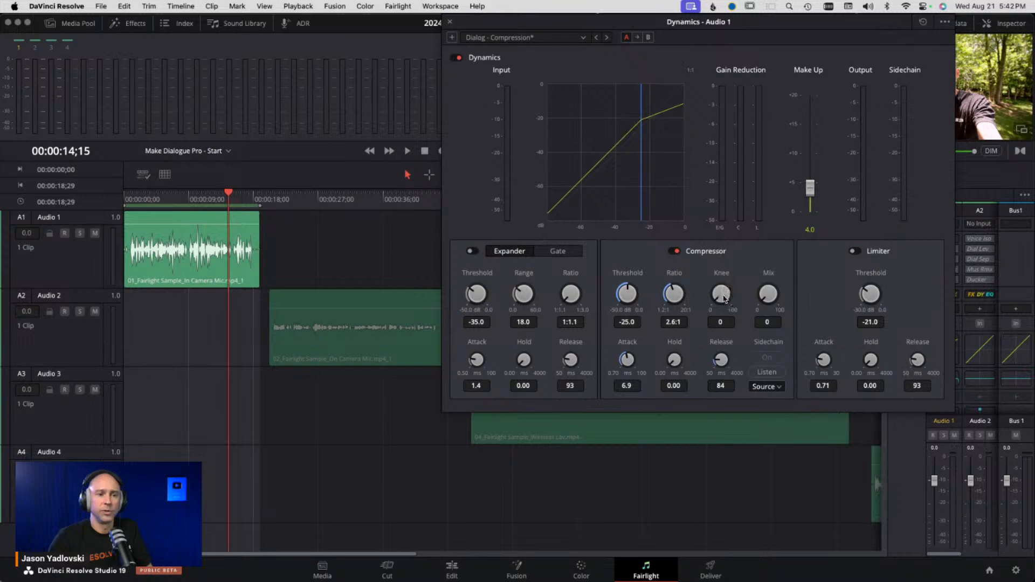
drag(723, 297, 722, 237)
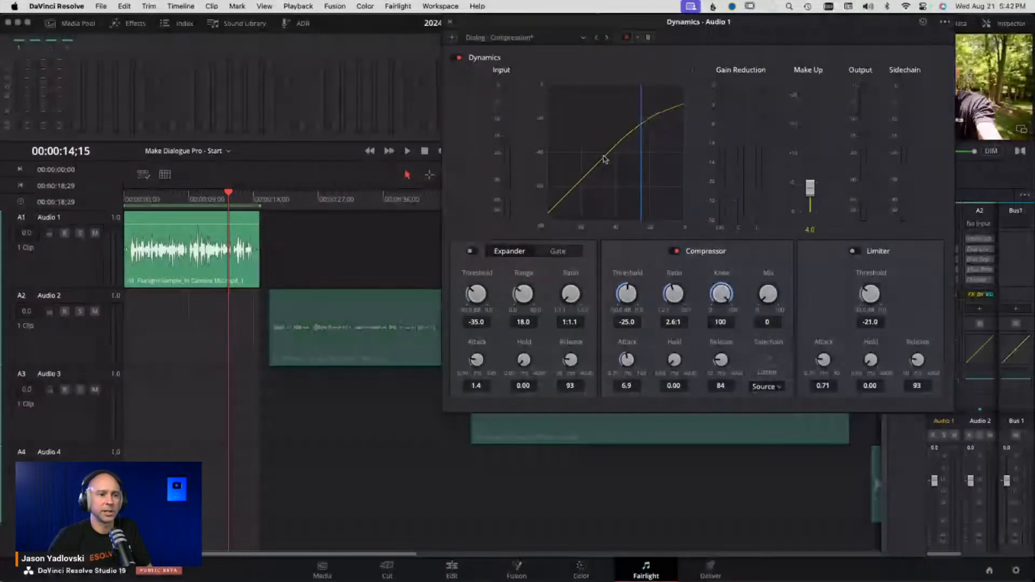
drag(724, 296, 542, 313)
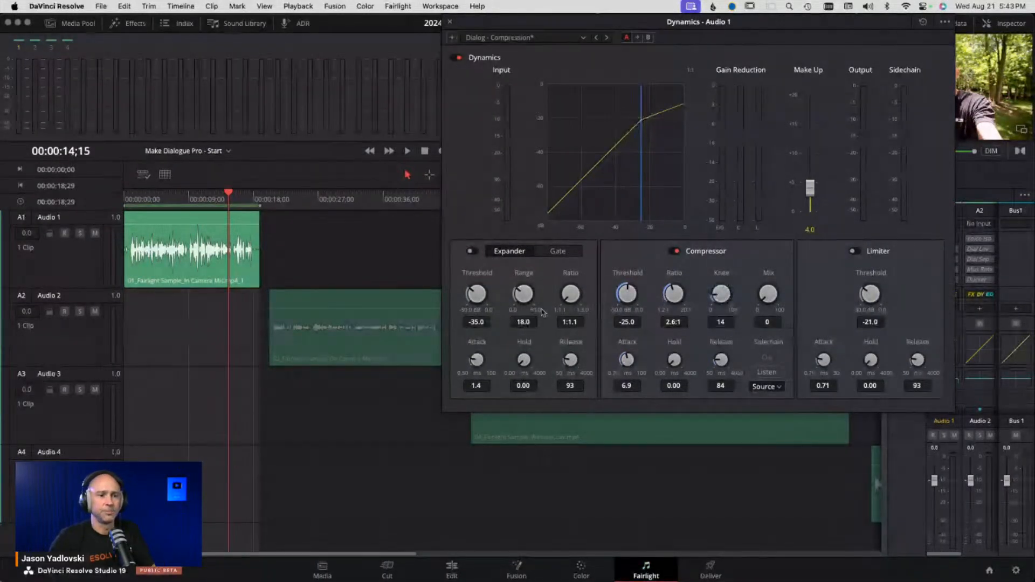
double_click(721, 298)
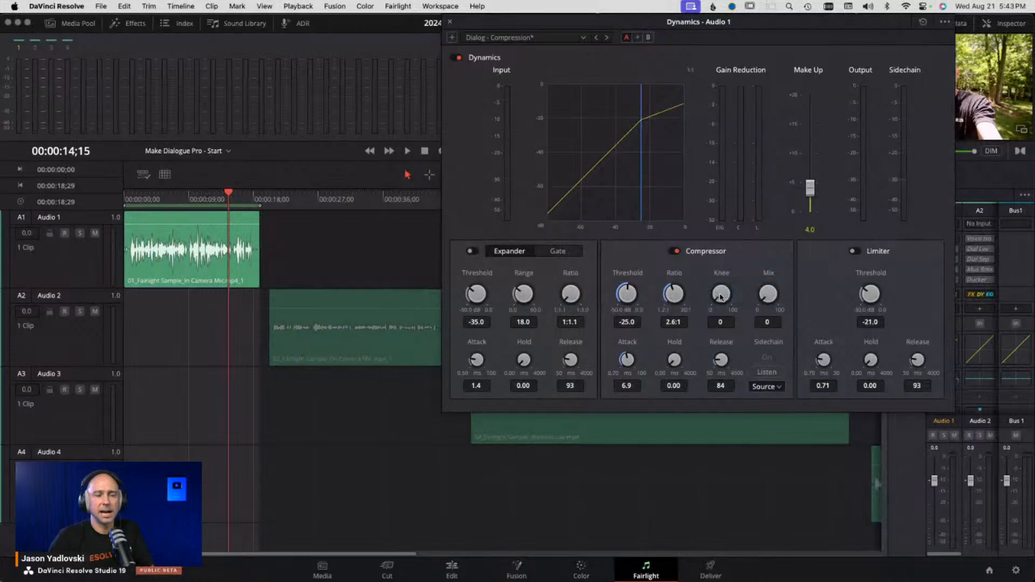
mouse_move(728, 295)
mouse_down()
mouse_move(754, 285)
mouse_move(732, 295)
mouse_up()
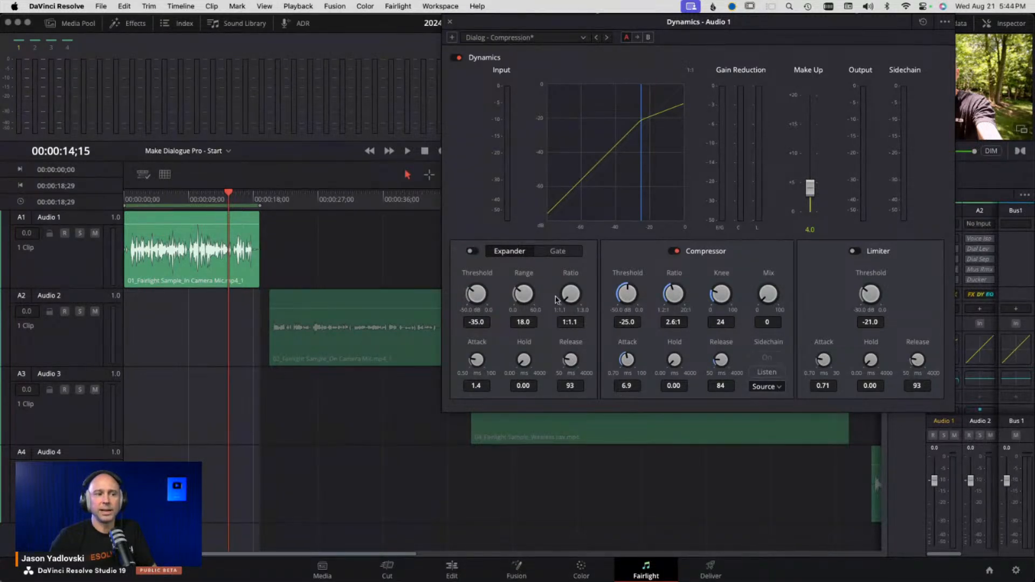
- Enable the Expander and play the clip from the start, bypassing and re-enabling Dynamics to compare
click(472, 252)
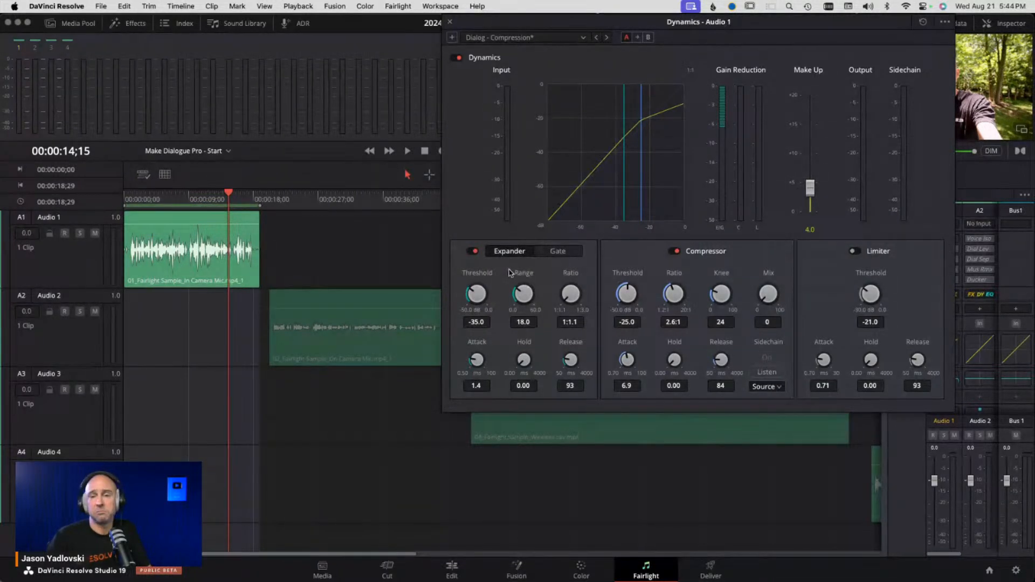
click(140, 194)
key(space)
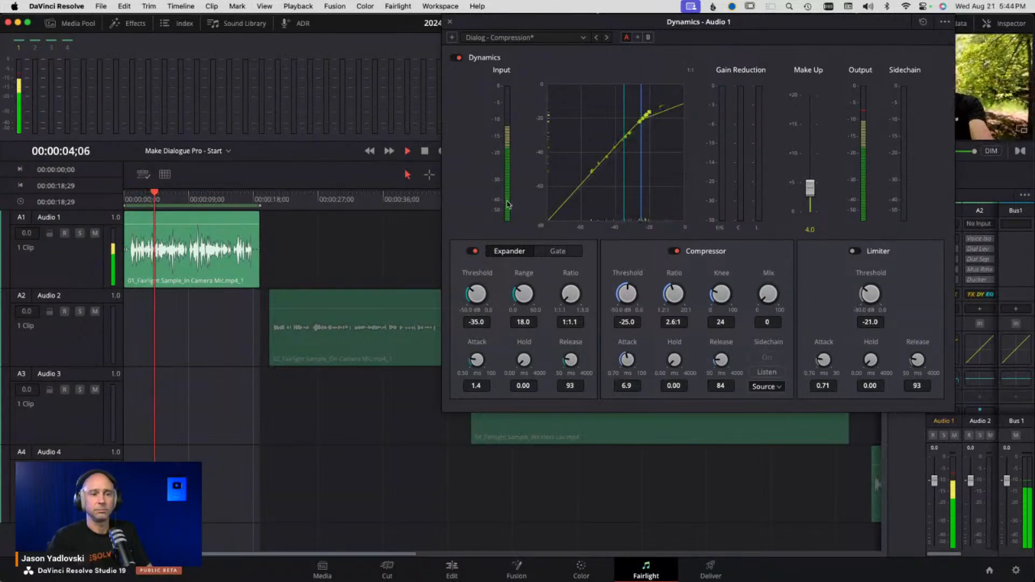
click(455, 57)
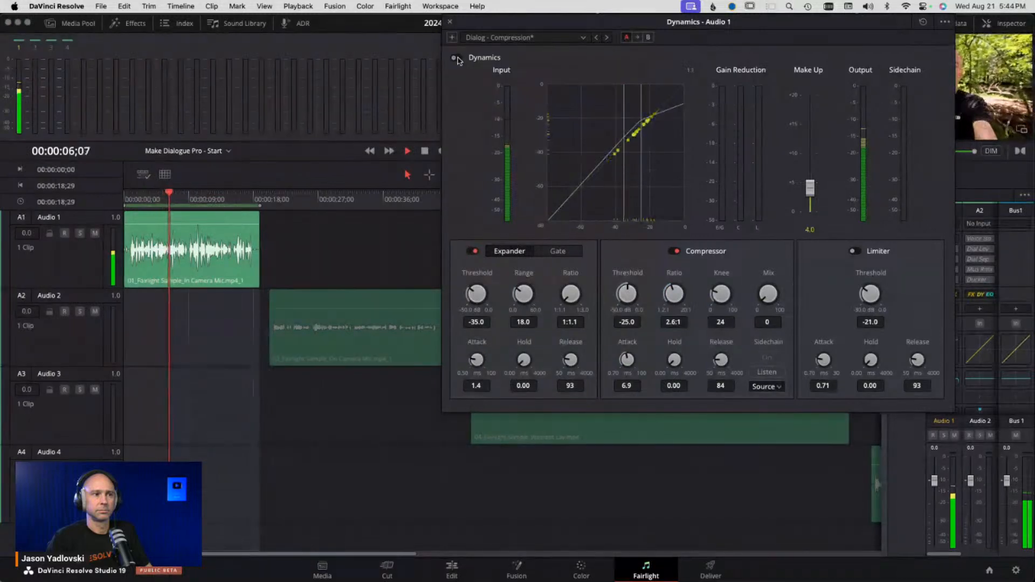
click(456, 58)
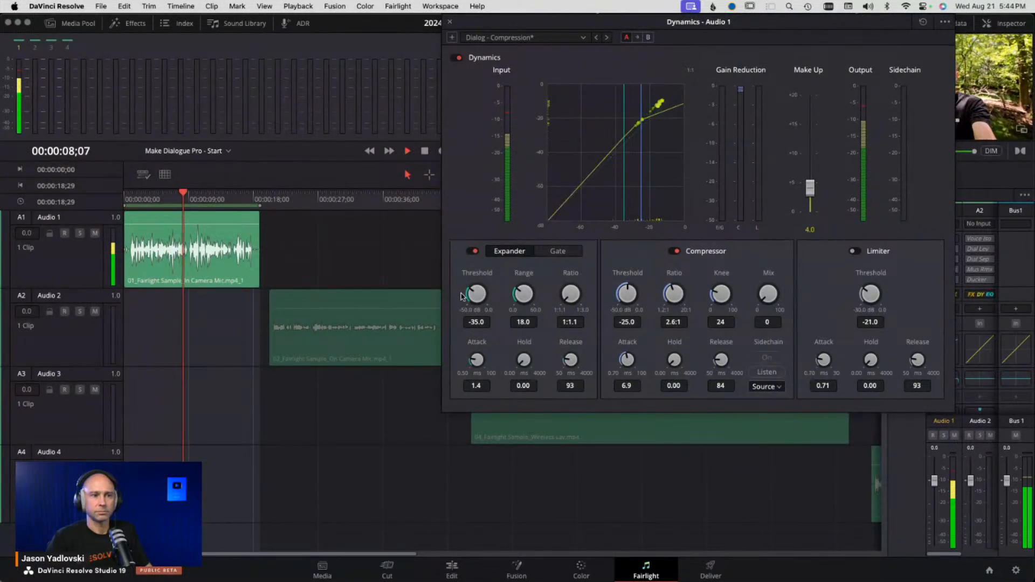
key(space)
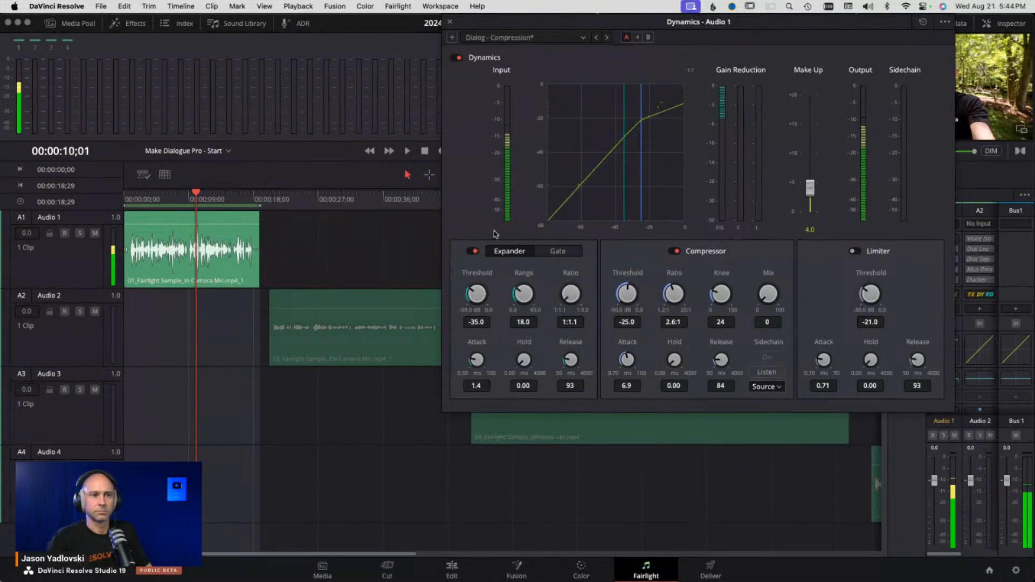
- Lower the compressor threshold to -26.3 dB and close the Dynamics window
drag(625, 298, 625, 302)
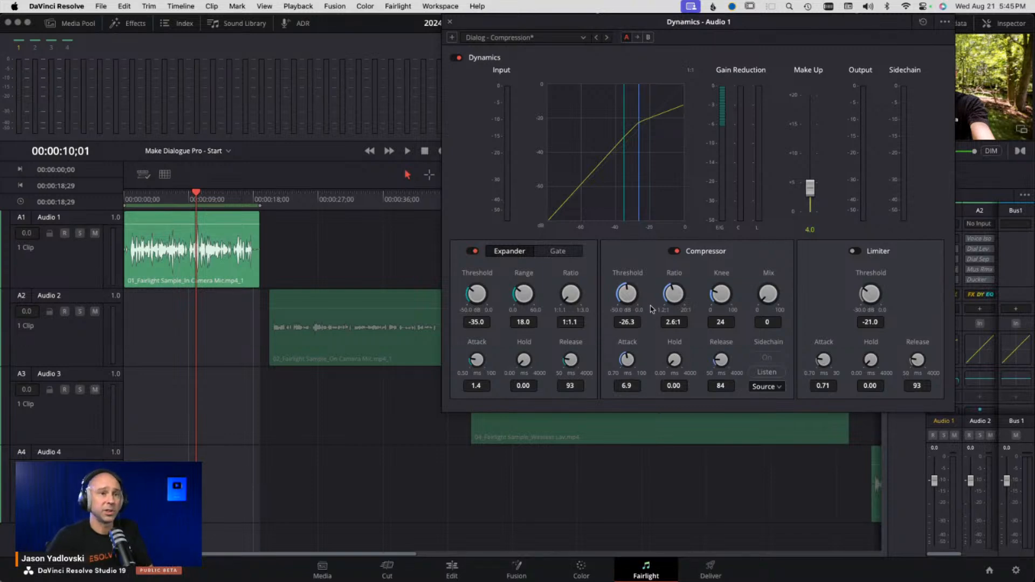
click(450, 22)
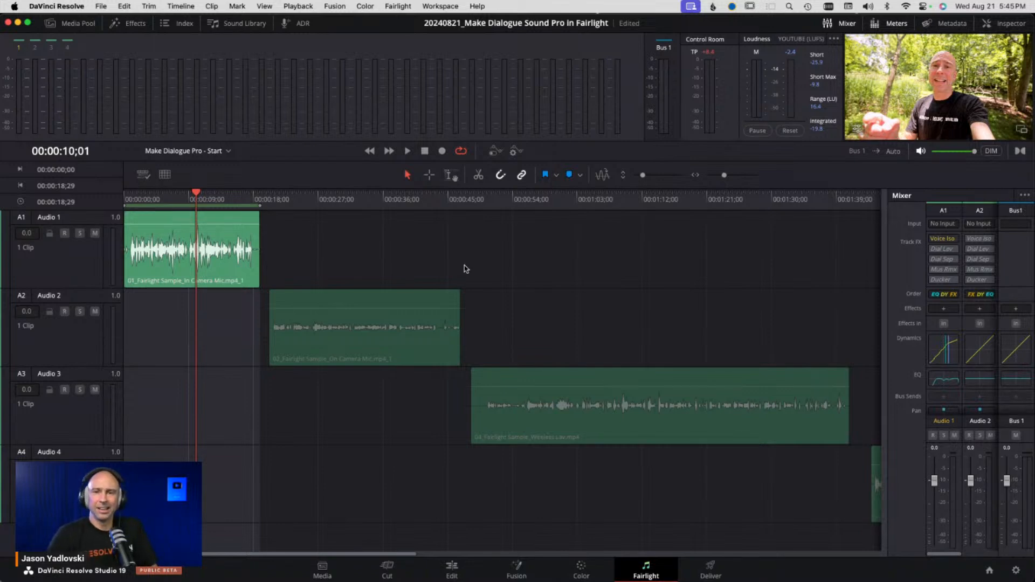
- Play Audio 1 from the start to review the dynamics processing
click(139, 201)
key(space)
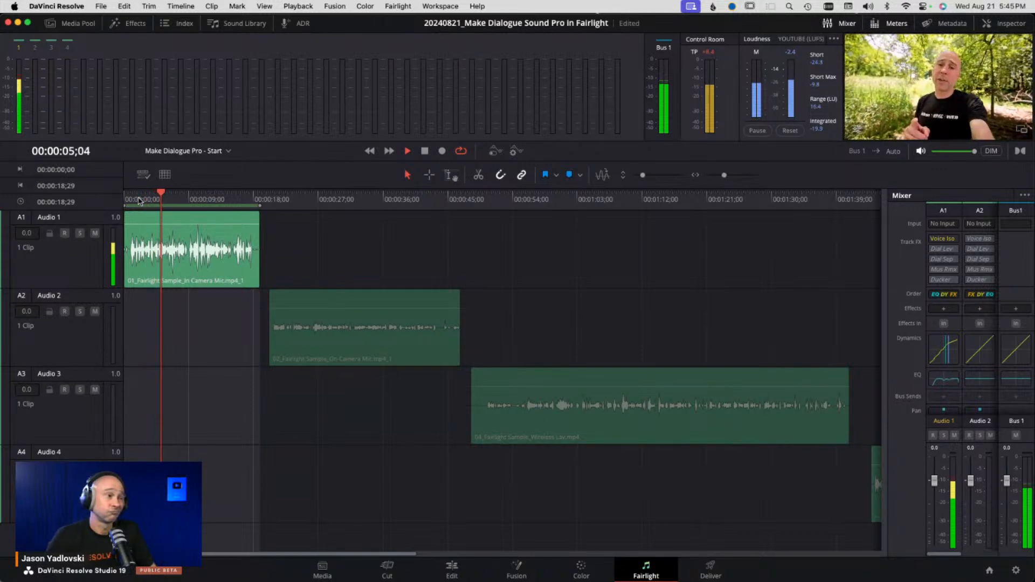
key(space)
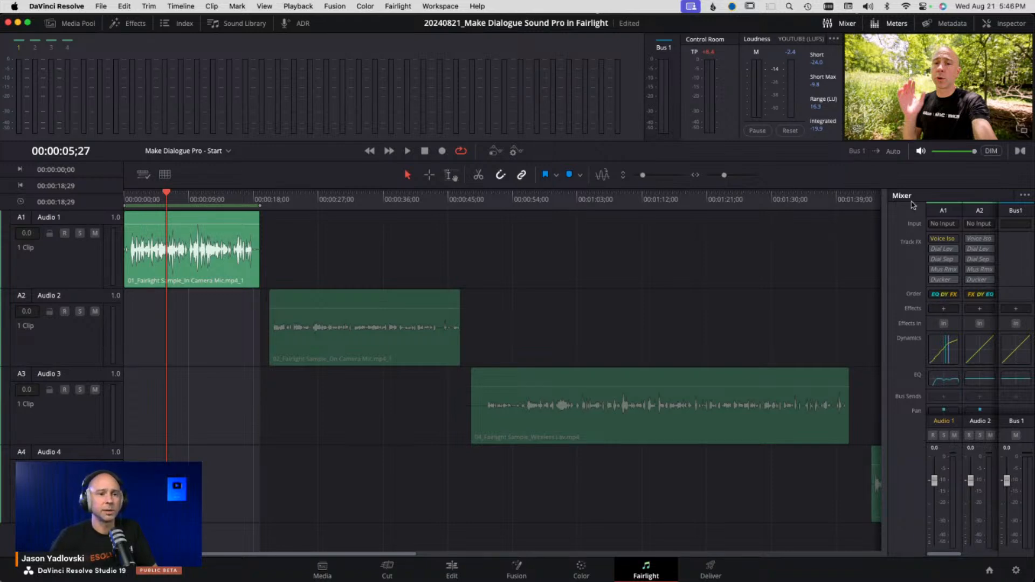
- Add a Fairlight FX Multiband Compressor to Audio 1's effects slot and reposition its window
click(937, 310)
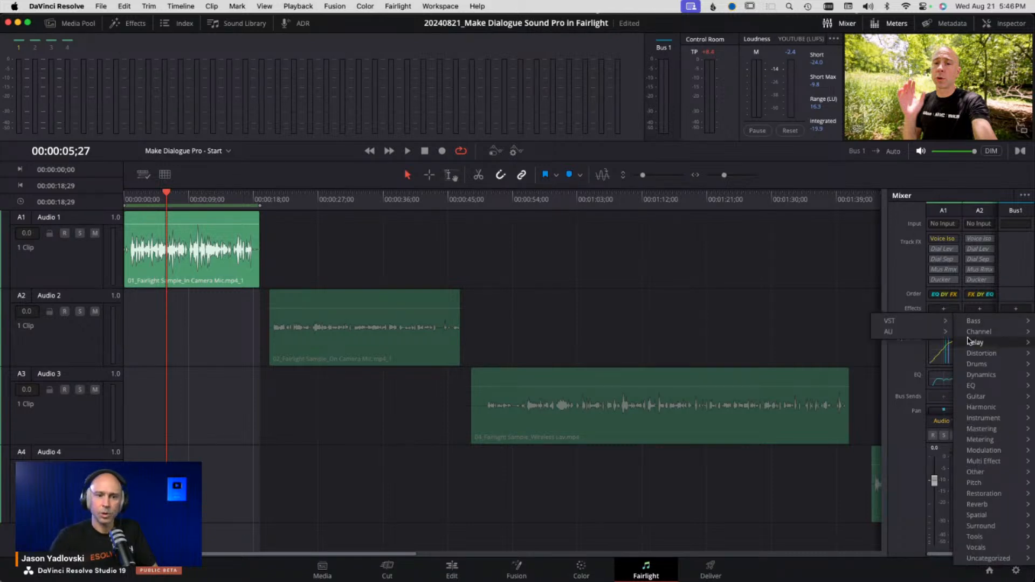
mouse_move(977, 373)
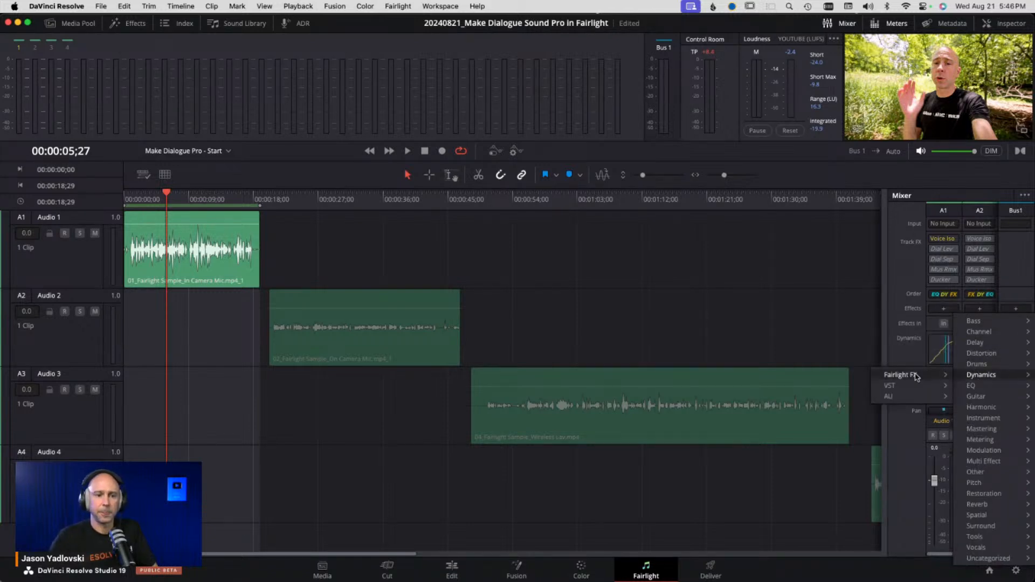
mouse_move(915, 376)
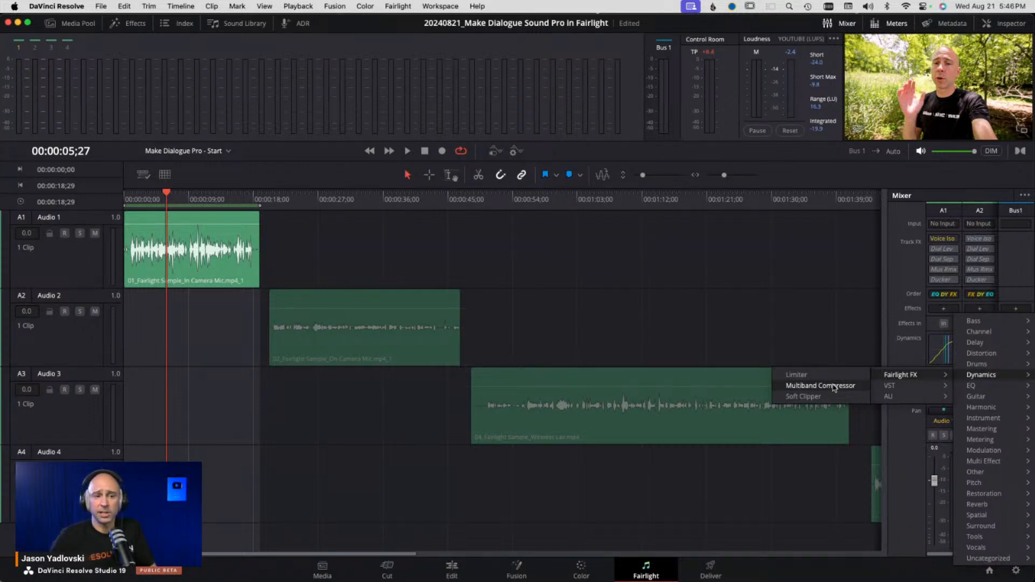
mouse_move(885, 387)
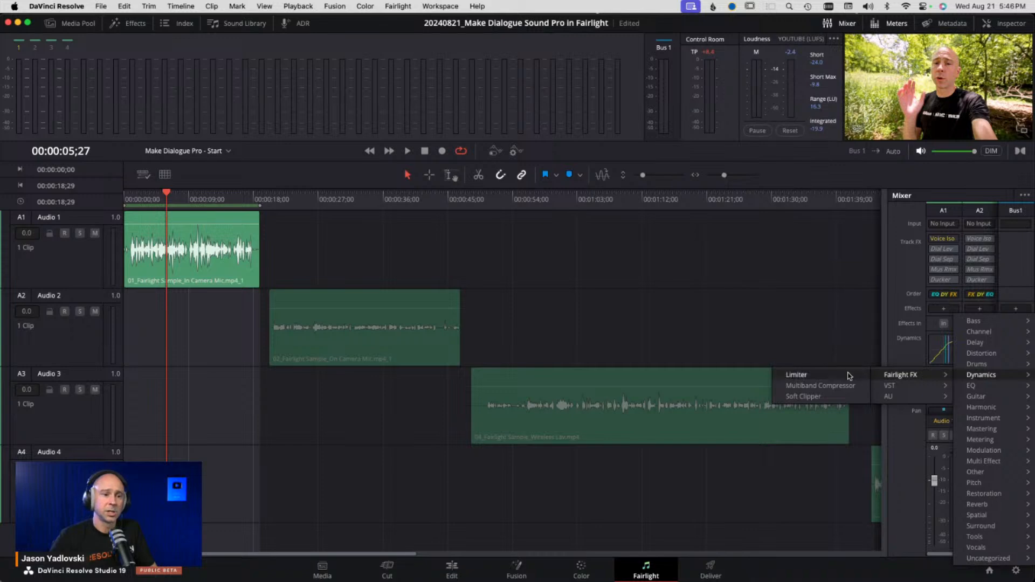
click(826, 386)
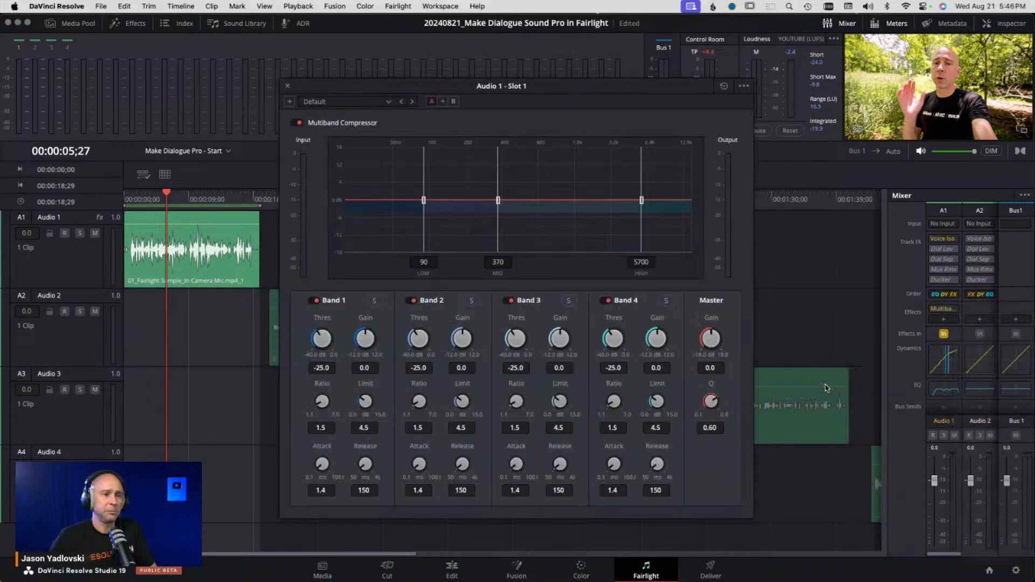
drag(693, 88, 799, 23)
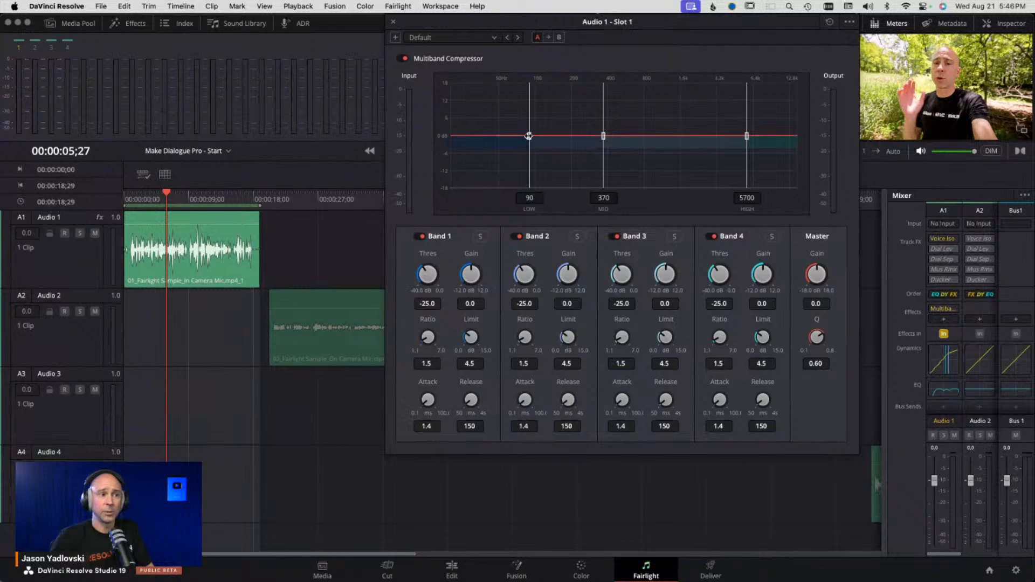
- Set the low and mid crossovers to 100 Hz and 479 Hz, trying and resetting a Band 2 gain cut
drag(529, 136, 535, 137)
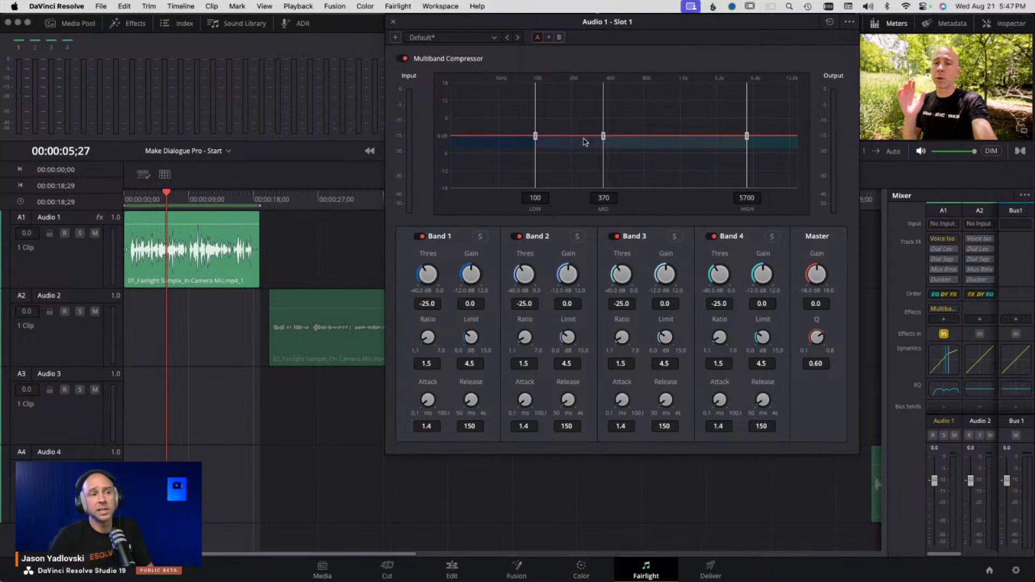
drag(604, 136, 617, 136)
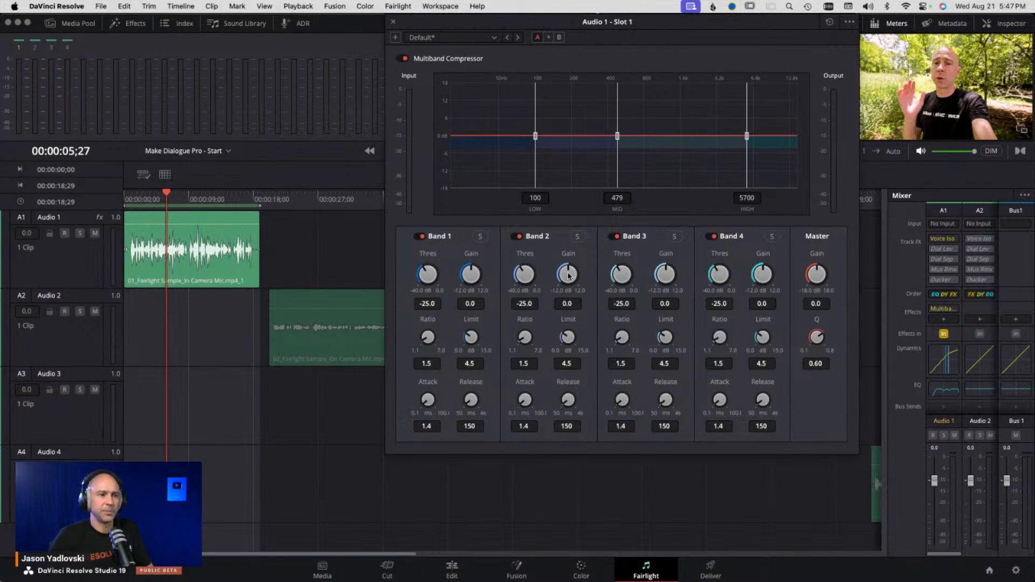
drag(569, 273, 469, 283)
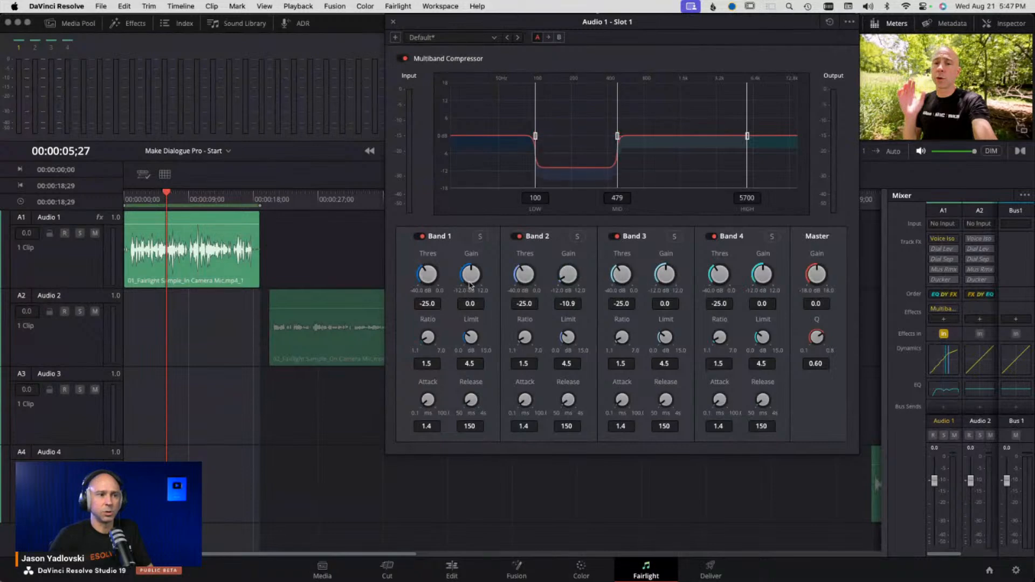
double_click(563, 277)
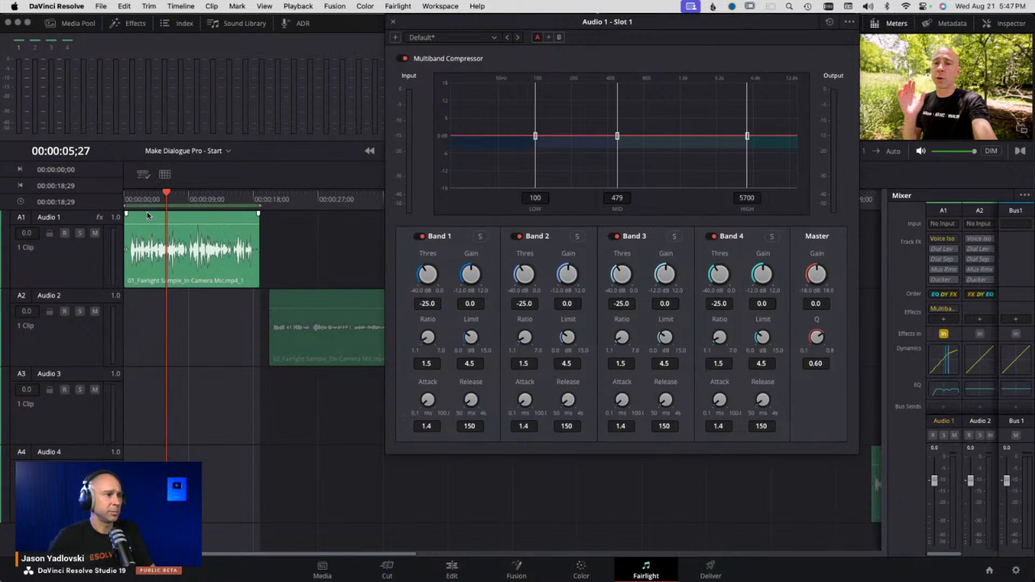
- Play the clip from the start while setting the mid crossover to 341 Hz and Band 2 gain to 6.5 dB
click(128, 199)
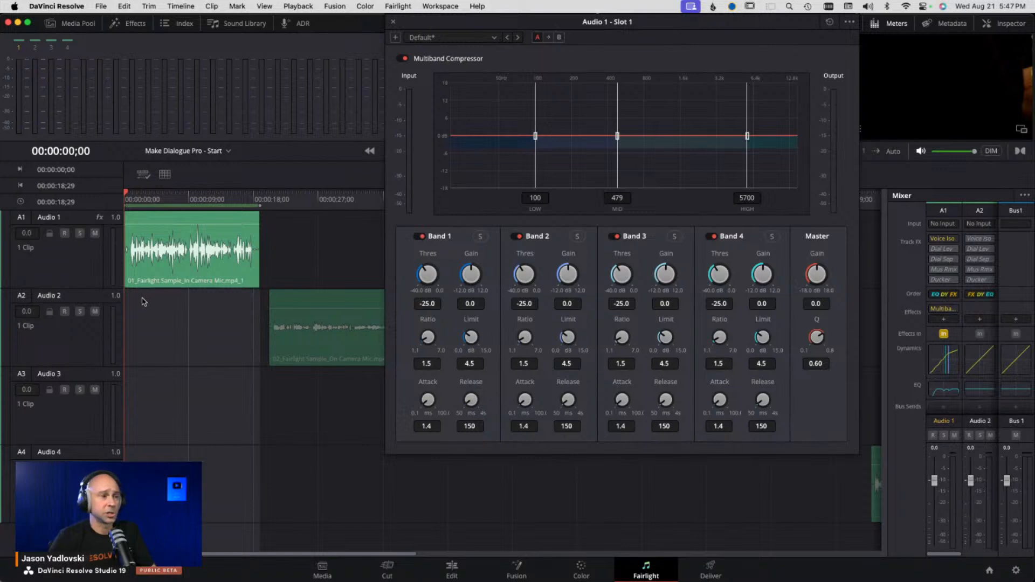
key(space)
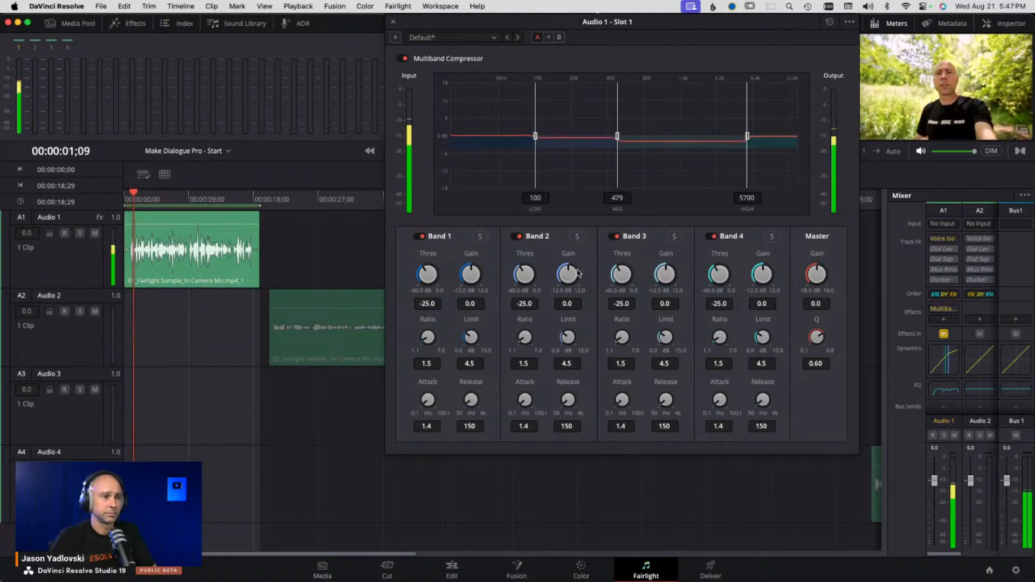
drag(618, 135, 626, 136)
key(XF86AudioRaiseVolume)
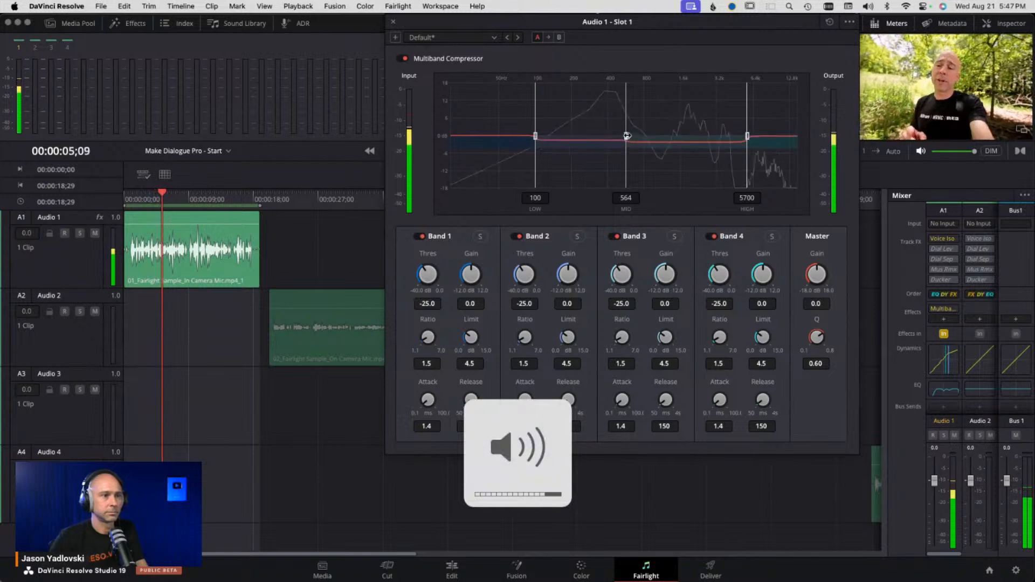
drag(627, 136, 621, 136)
drag(569, 276, 616, 276)
drag(620, 137, 599, 136)
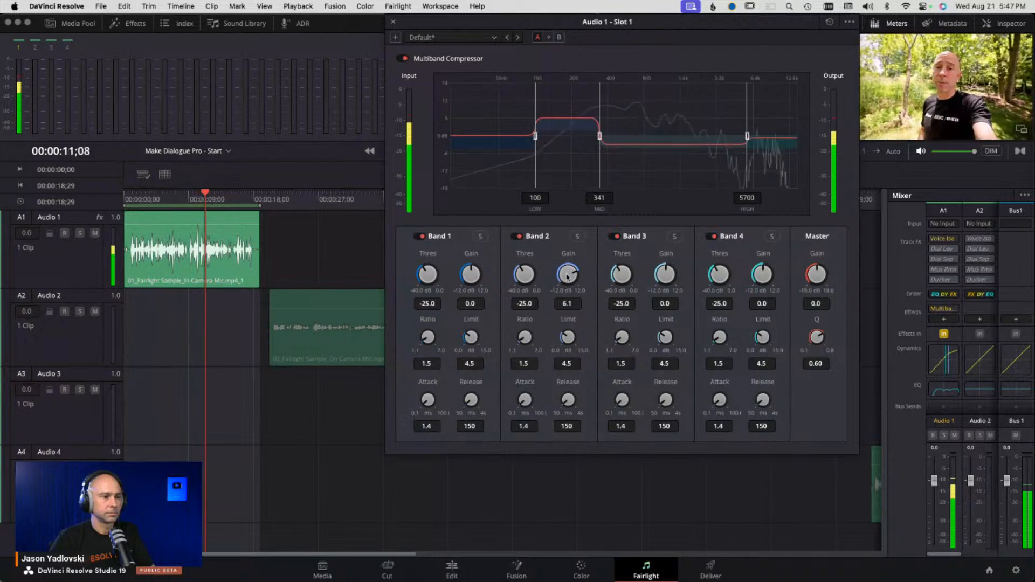
drag(567, 277, 570, 276)
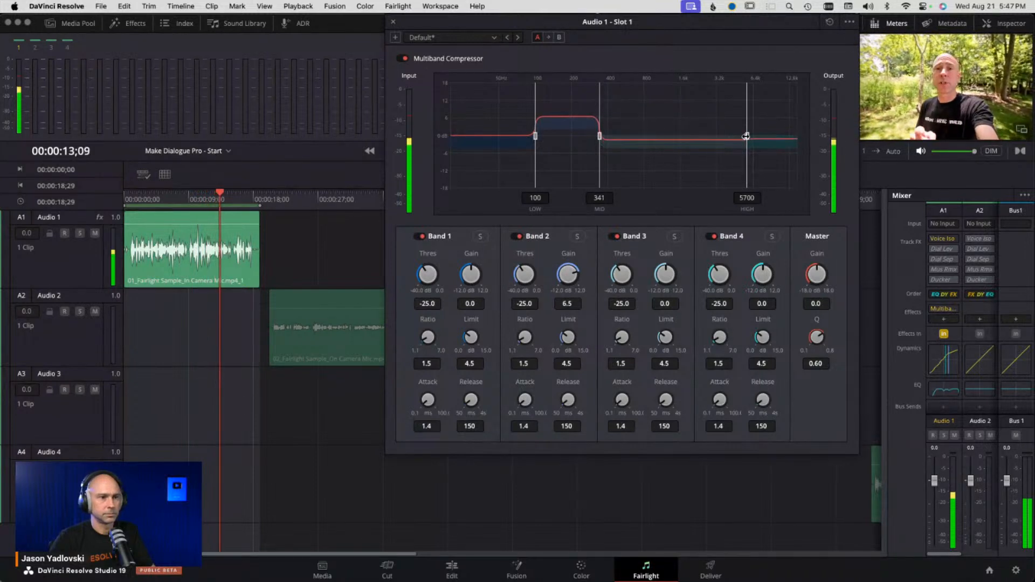
- Set the high crossover to 2286 Hz, the mid crossover to 359 Hz and Band 3 gain to -0.8 dB
drag(746, 136, 700, 136)
mouse_move(599, 136)
mouse_down()
mouse_move(612, 136)
mouse_move(602, 136)
mouse_up()
mouse_move(666, 275)
mouse_down()
mouse_move(771, 304)
mouse_move(638, 270)
mouse_move(654, 270)
mouse_up()
key(space)
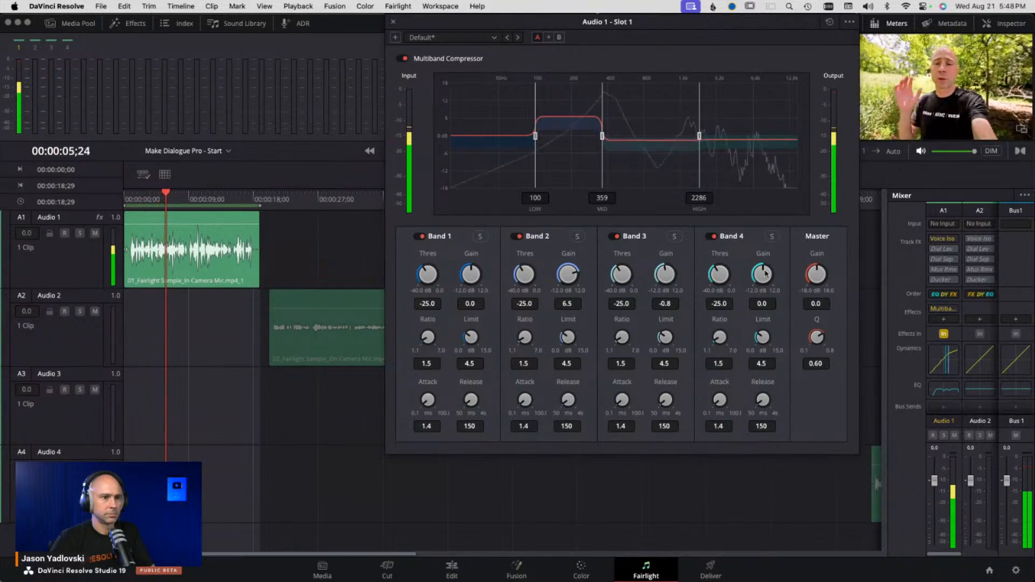
- Set Band 4 gain to 1.5 dB, Band 2 gain to 7.1 dB, and the low and mid crossovers to 78 Hz and 402 Hz
drag(765, 273, 779, 272)
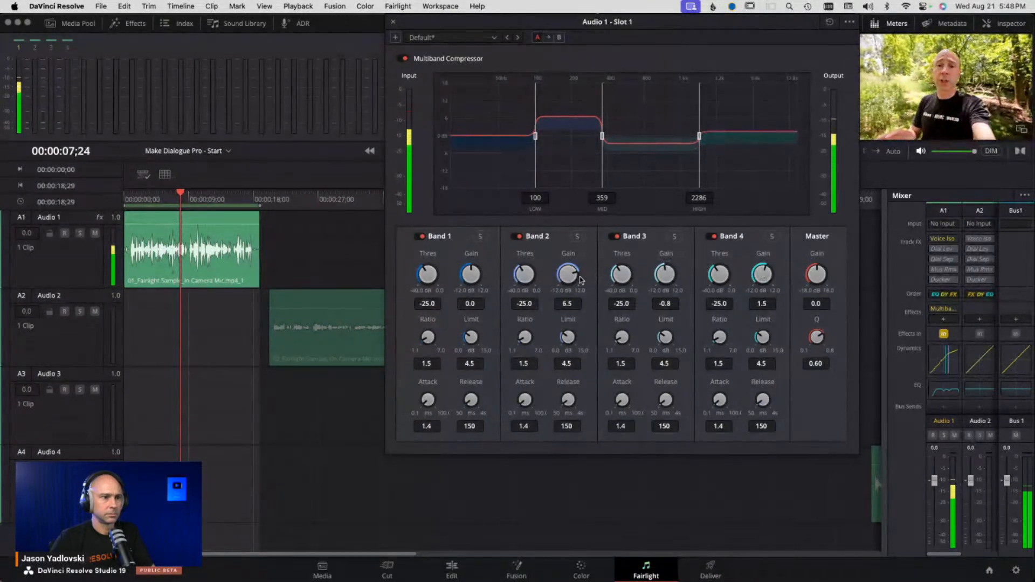
drag(580, 279, 583, 277)
drag(536, 136, 522, 137)
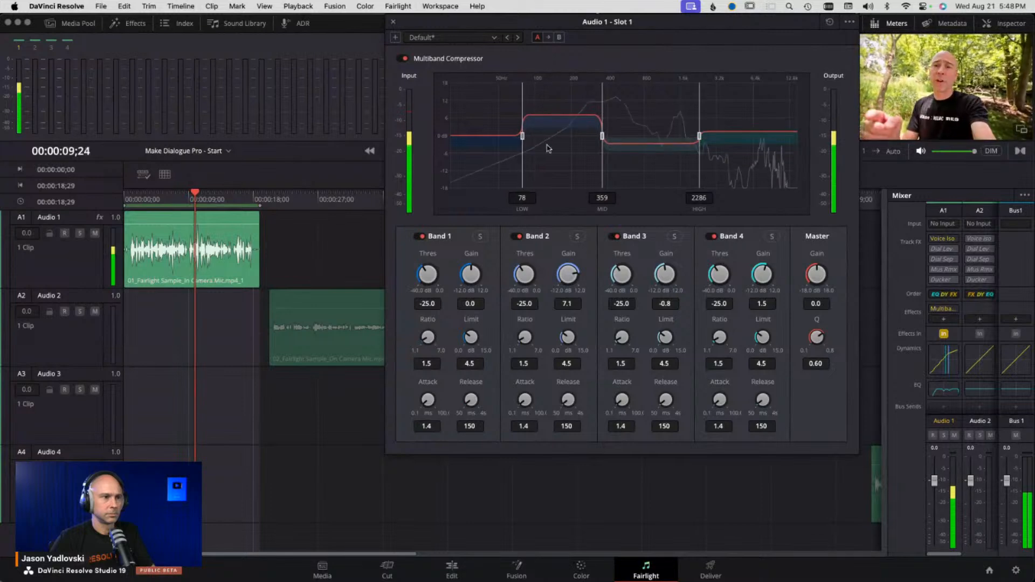
drag(602, 136, 608, 136)
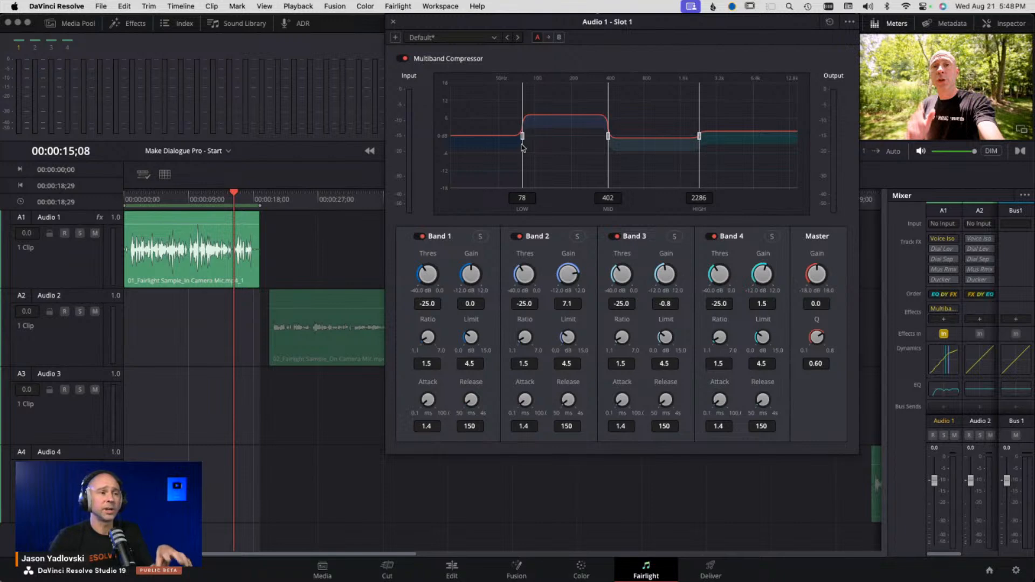
- Bypass and re-enable Band 2 during playback to compare the multiband effect
click(517, 237)
key(space)
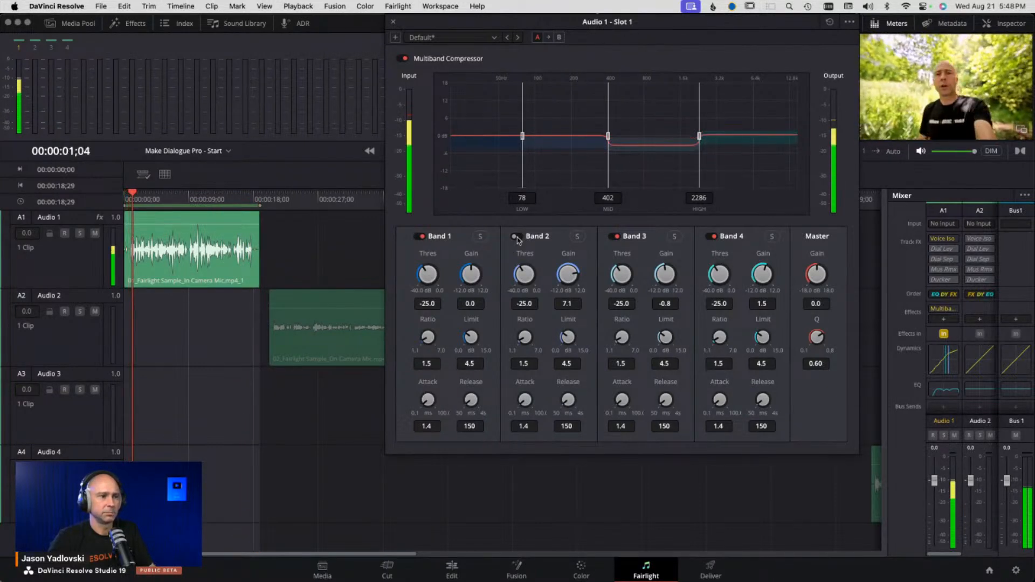
click(517, 237)
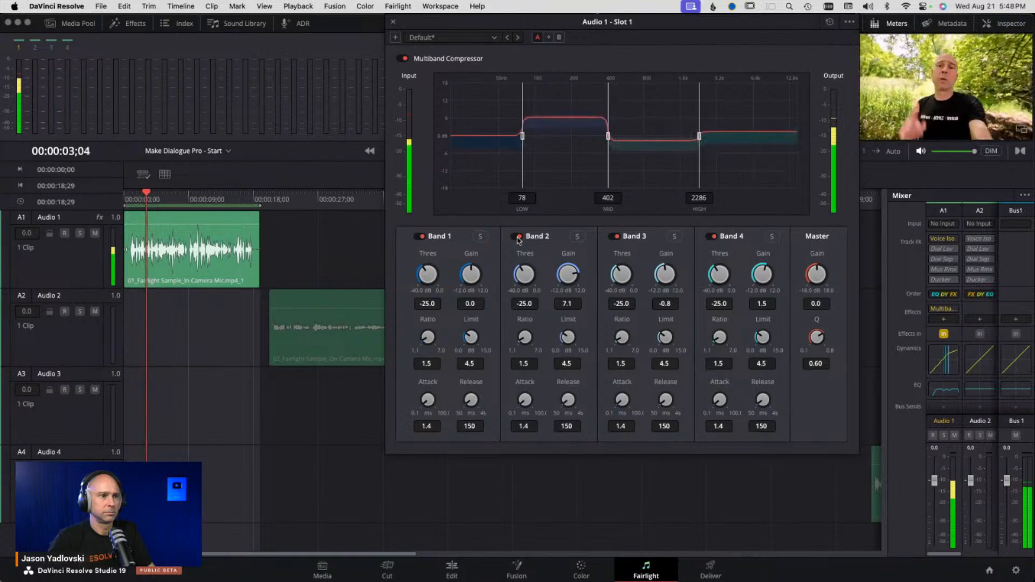
key(space)
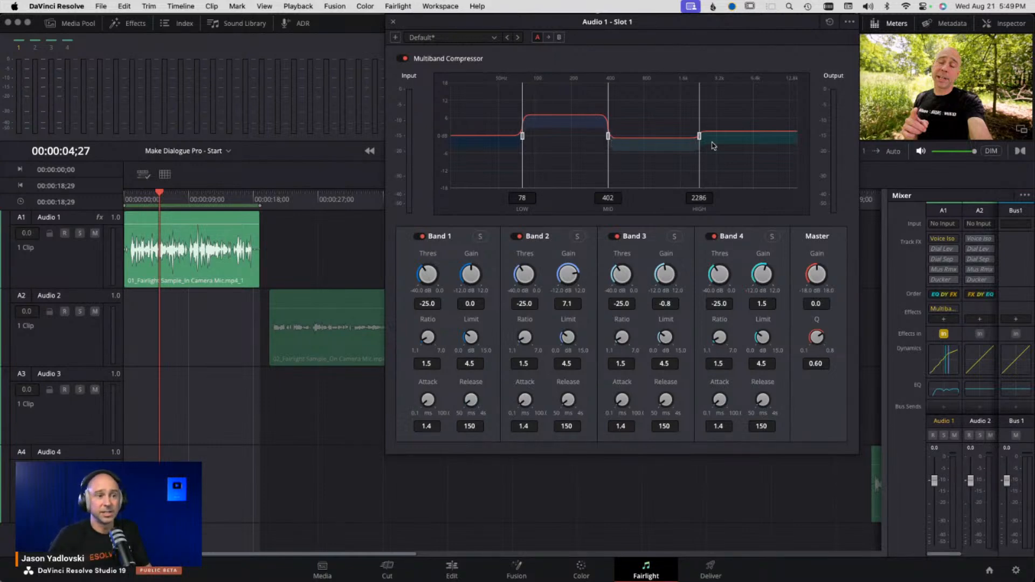
- Set the high crossover to 2406 Hz and raise the multiband master gain to 1.6 dB while playing
drag(699, 135, 702, 136)
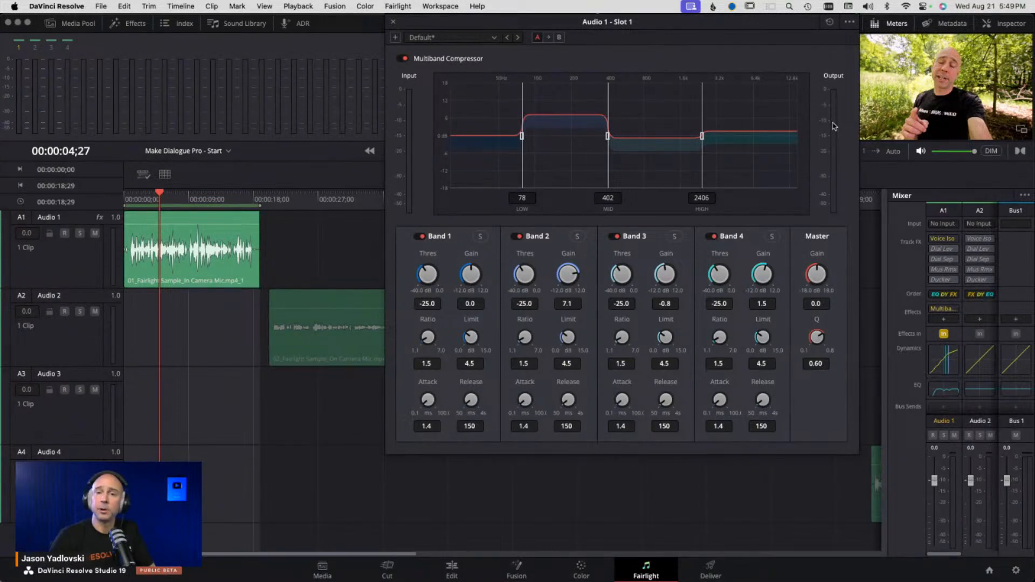
drag(816, 272, 843, 279)
double_click(820, 273)
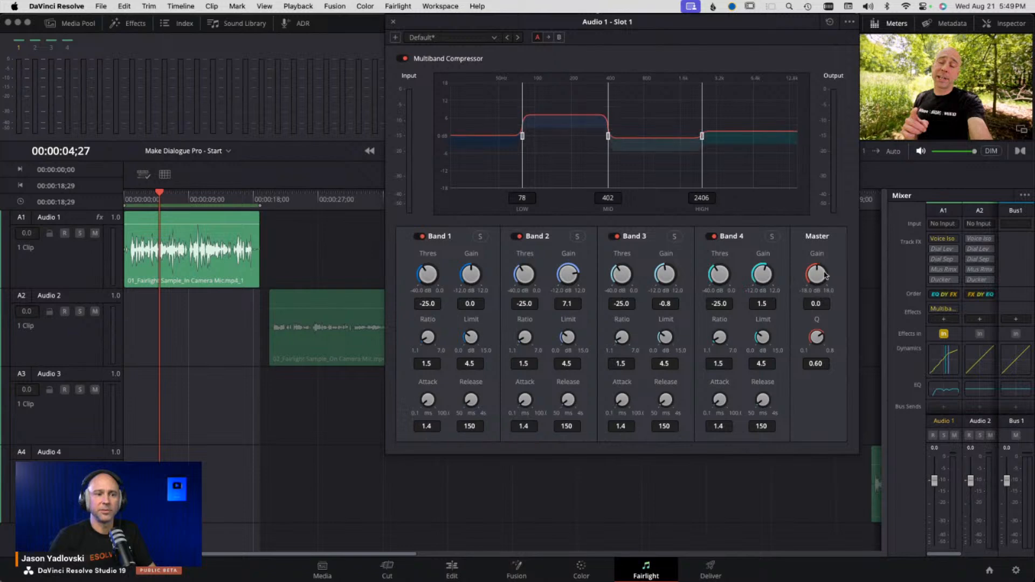
key(space)
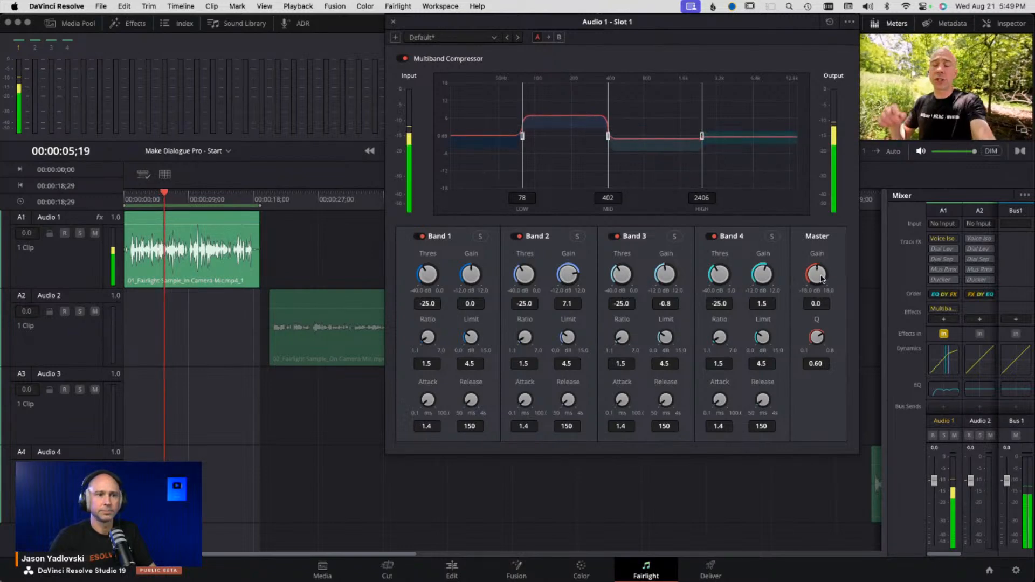
drag(821, 277, 837, 278)
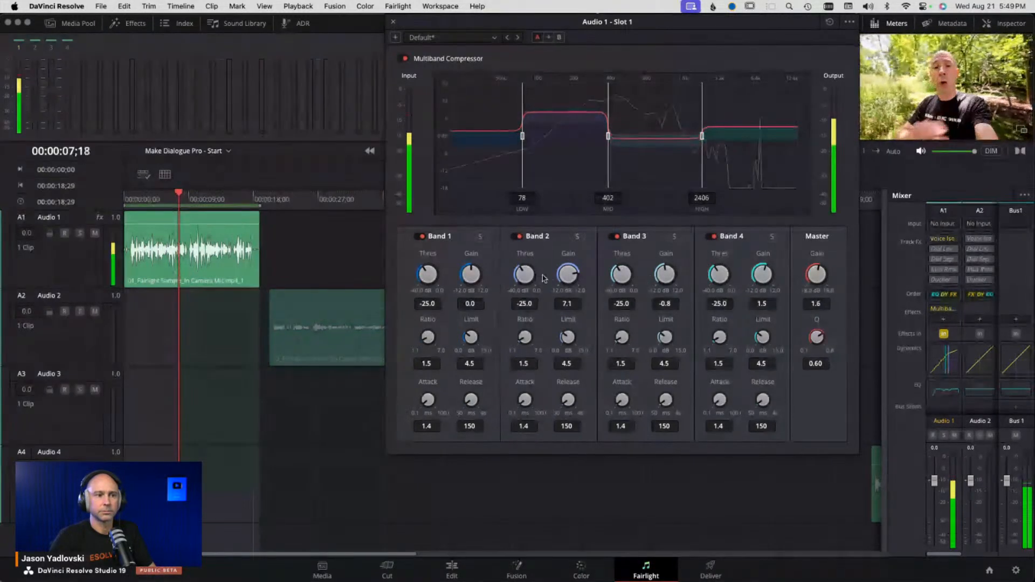
- Set Band 2 gain to 4.2 dB and the master gain to 1.8 dB, then close the Multiband Compressor
drag(569, 275, 547, 279)
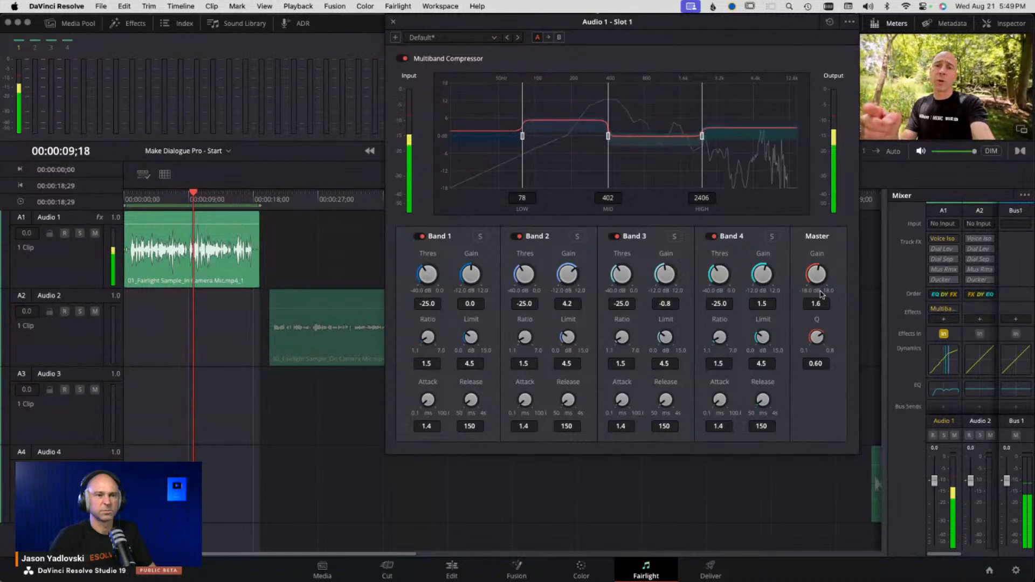
drag(817, 275, 819, 275)
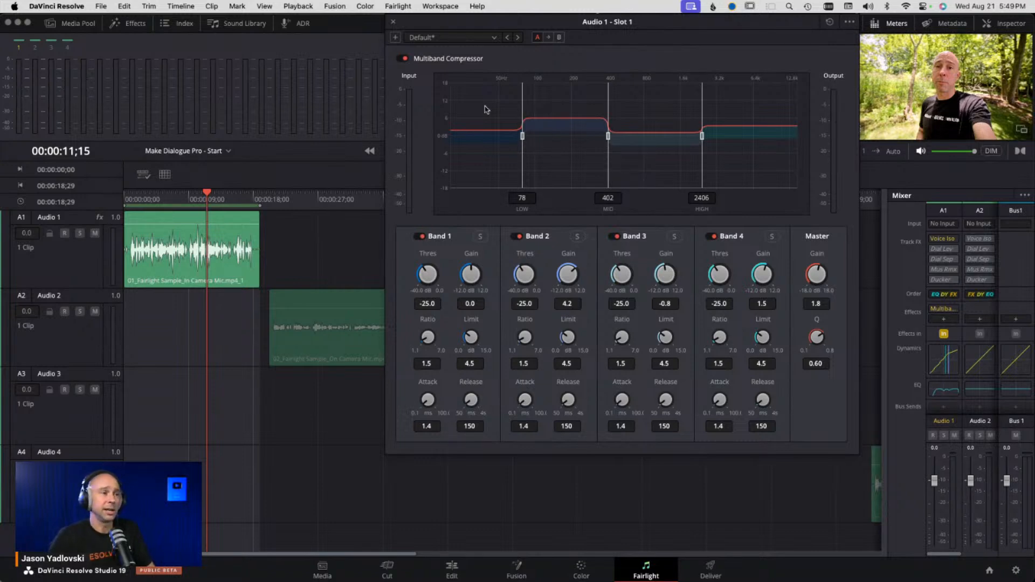
click(394, 23)
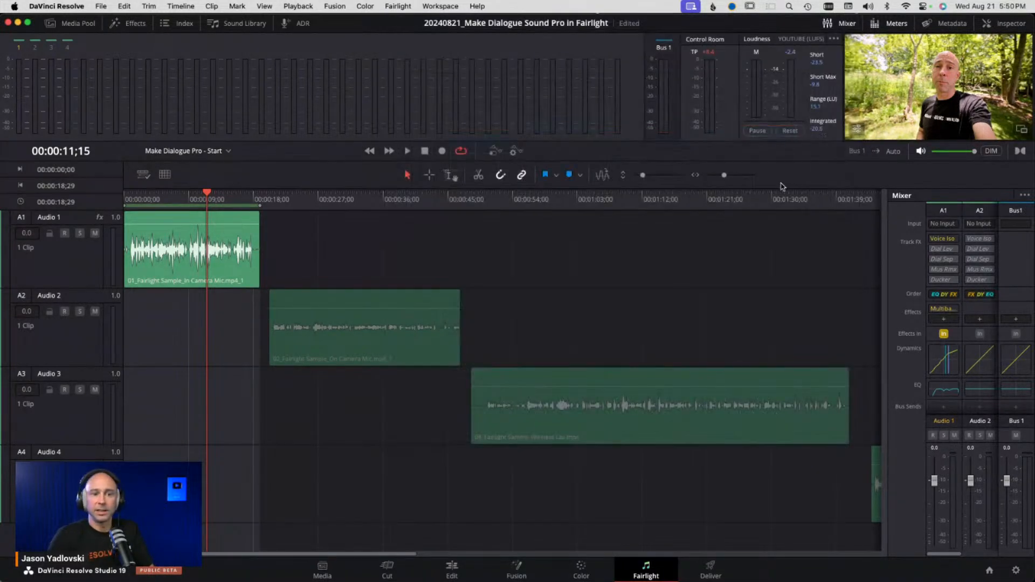
- Add a De-Esser effect to the next effects slot of the Audio 1 track
click(944, 320)
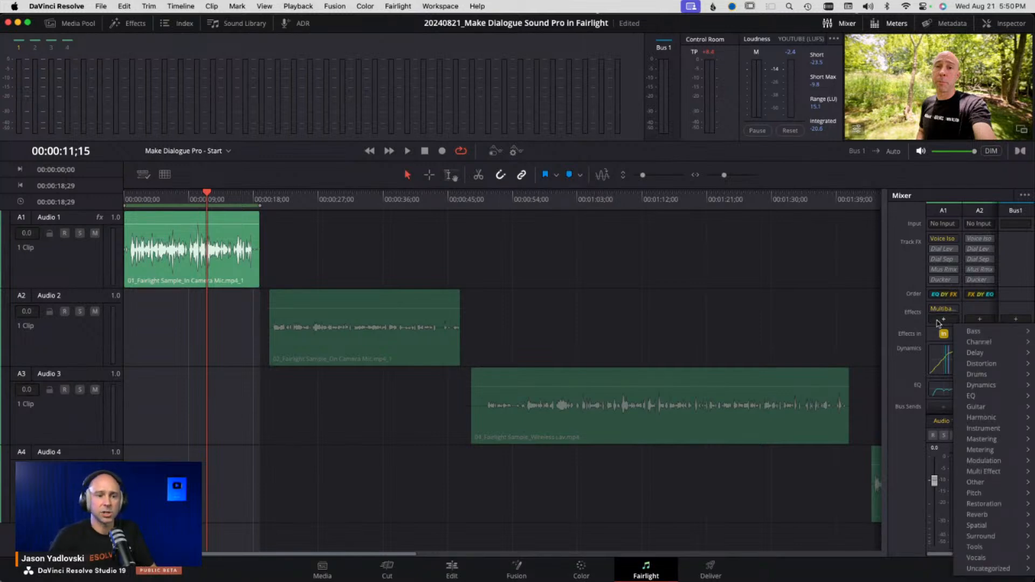
mouse_move(1001, 505)
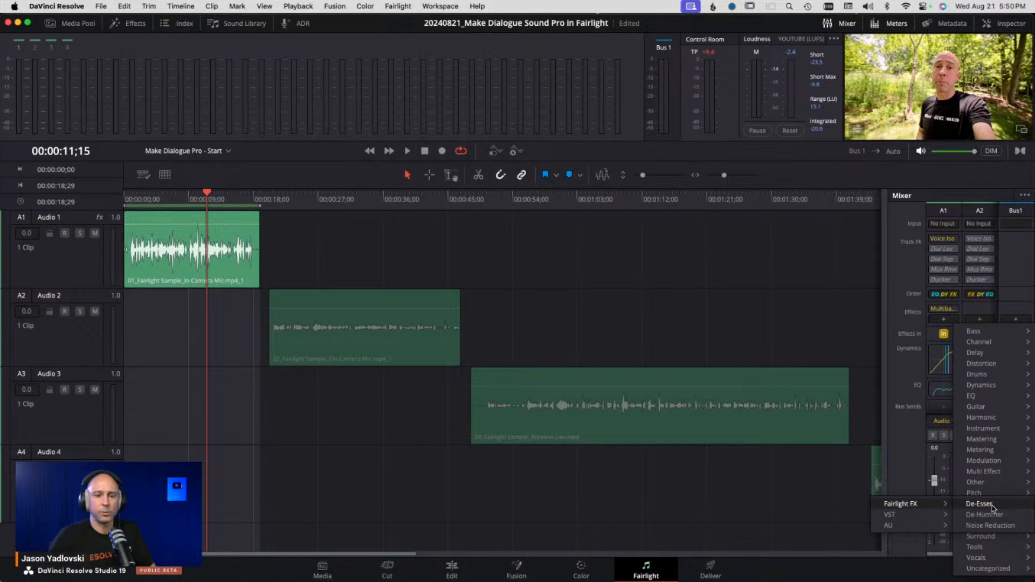
click(992, 509)
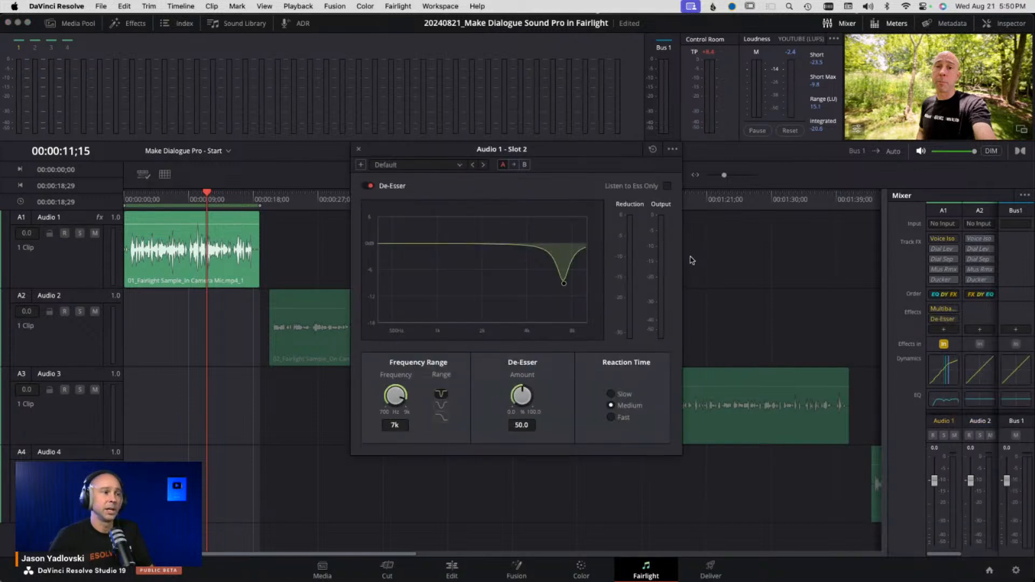
- Load the Male ESS preset on the De-Esser and switch its range to the narrow notch shape
click(460, 167)
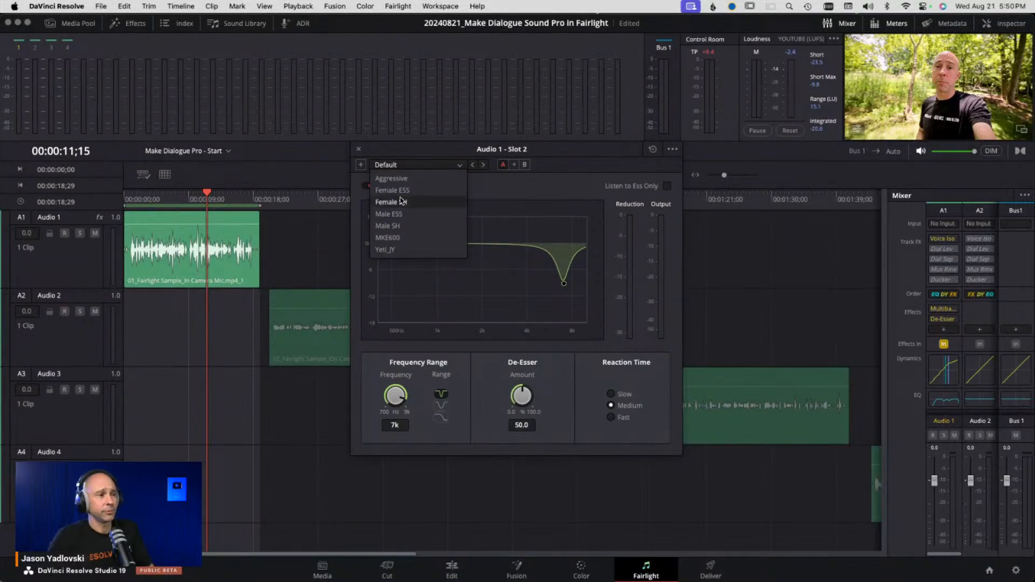
click(402, 215)
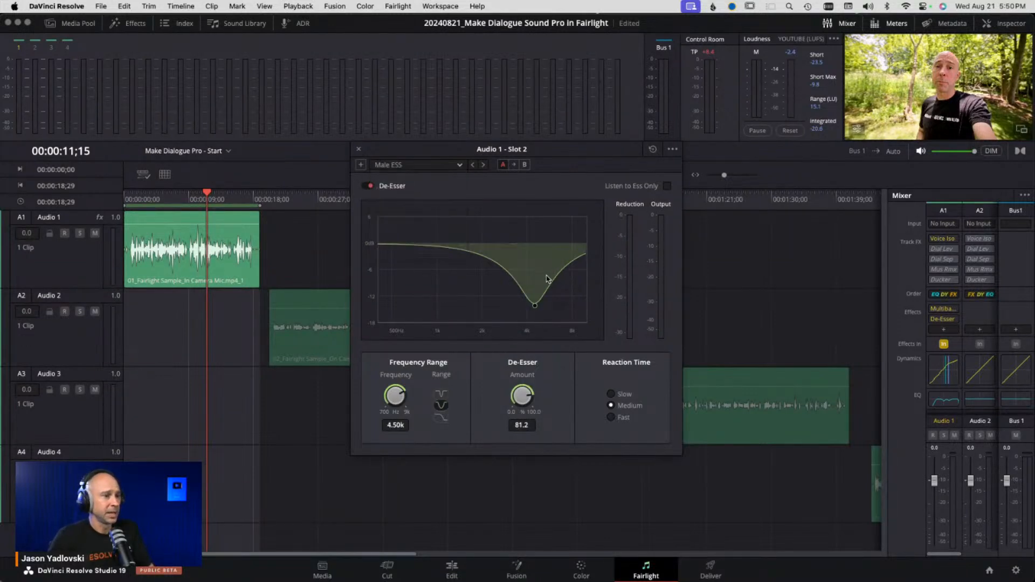
click(441, 394)
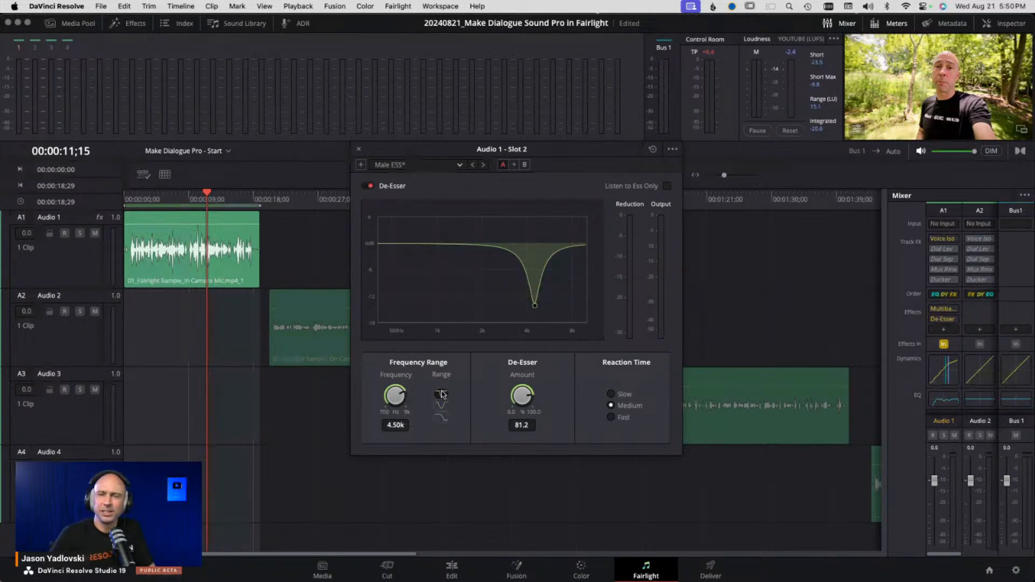
- While playing, set the De-Esser frequency to 4.47k and amount to 35.1, then close the De-Esser
drag(524, 397, 469, 400)
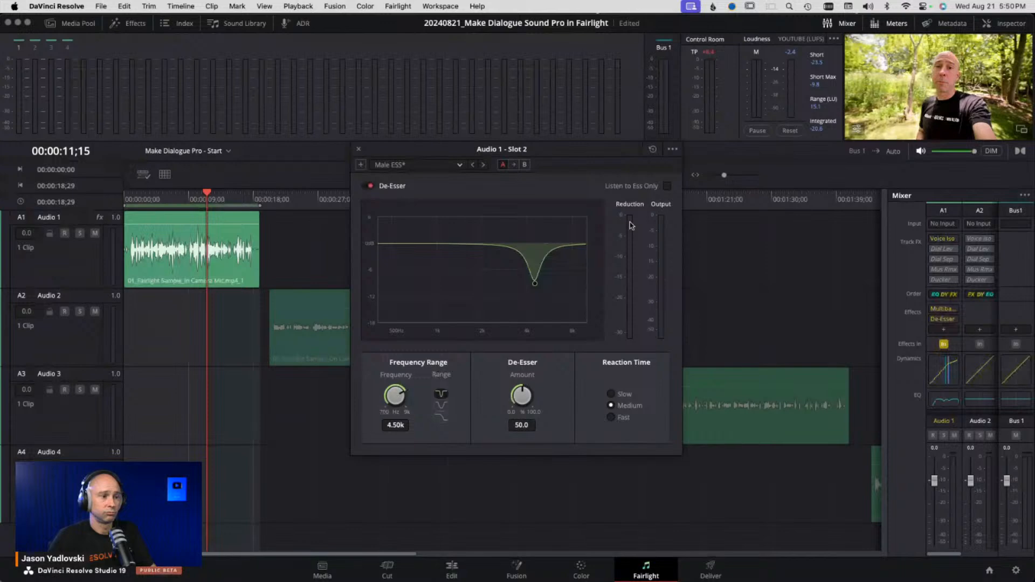
key(space)
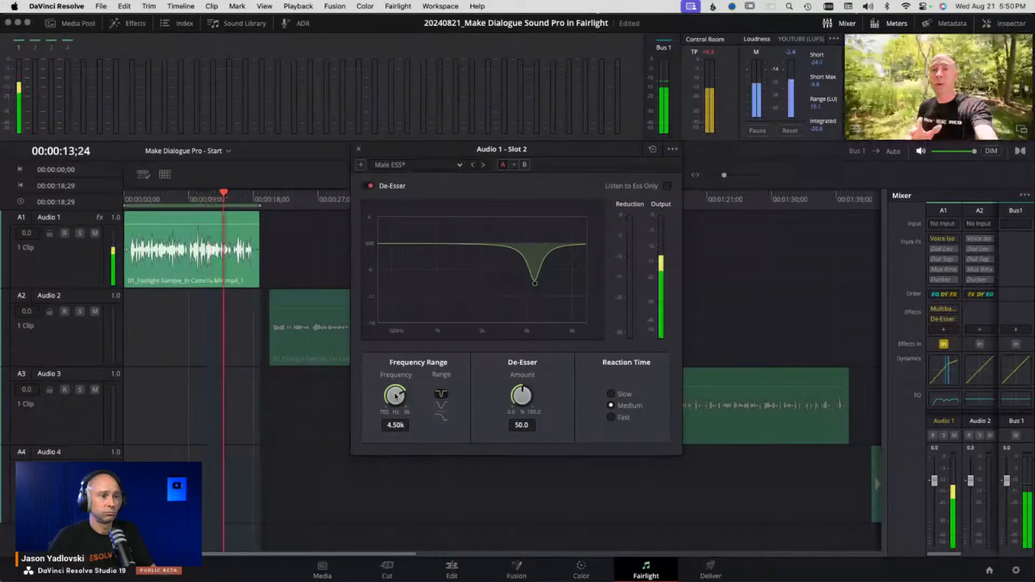
drag(398, 397, 383, 399)
drag(524, 397, 520, 397)
drag(398, 396, 413, 393)
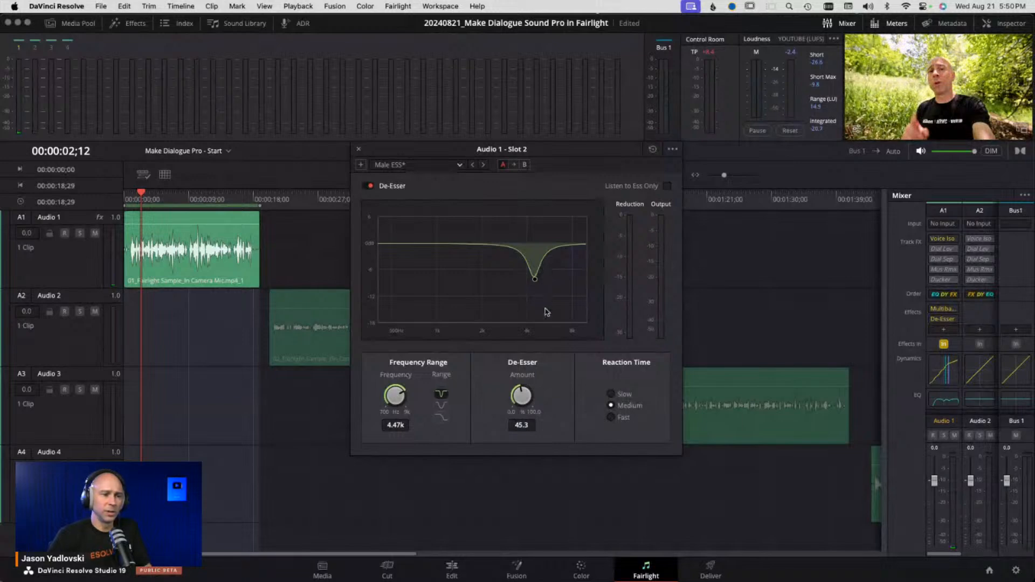
drag(521, 399, 501, 405)
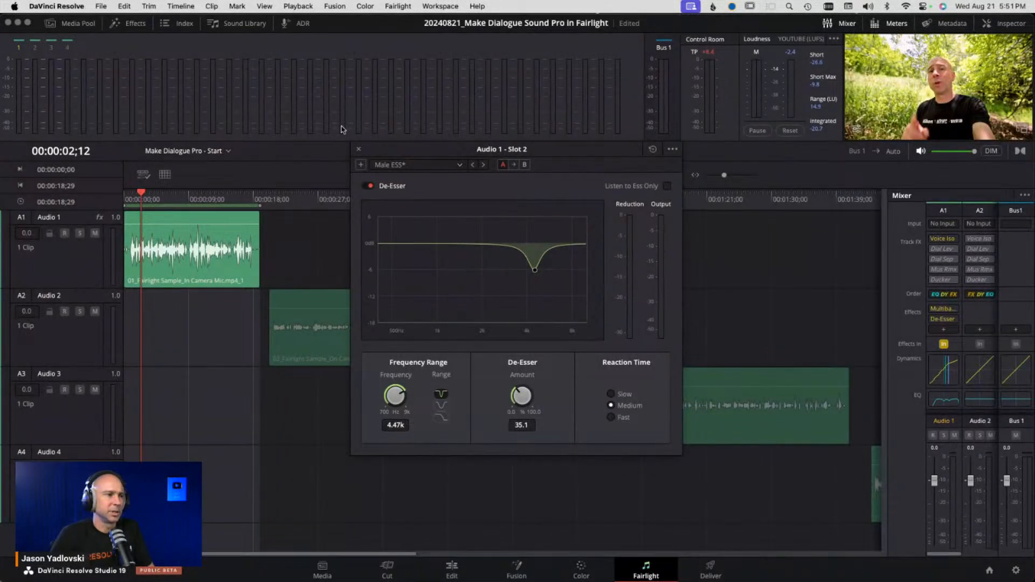
click(358, 149)
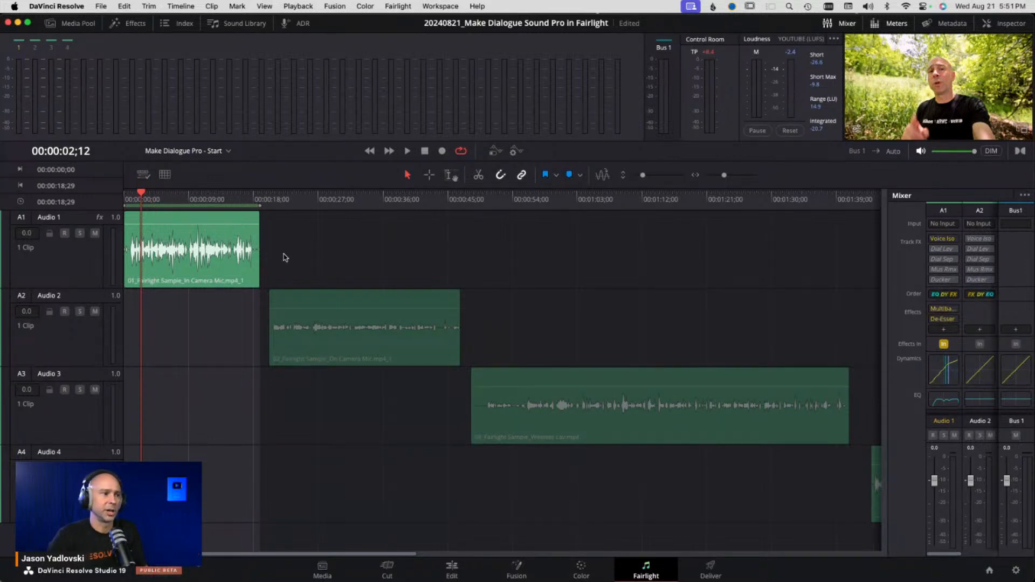
- Open Normalize Audio Levels for the Audio 1 clip
right_click(221, 267)
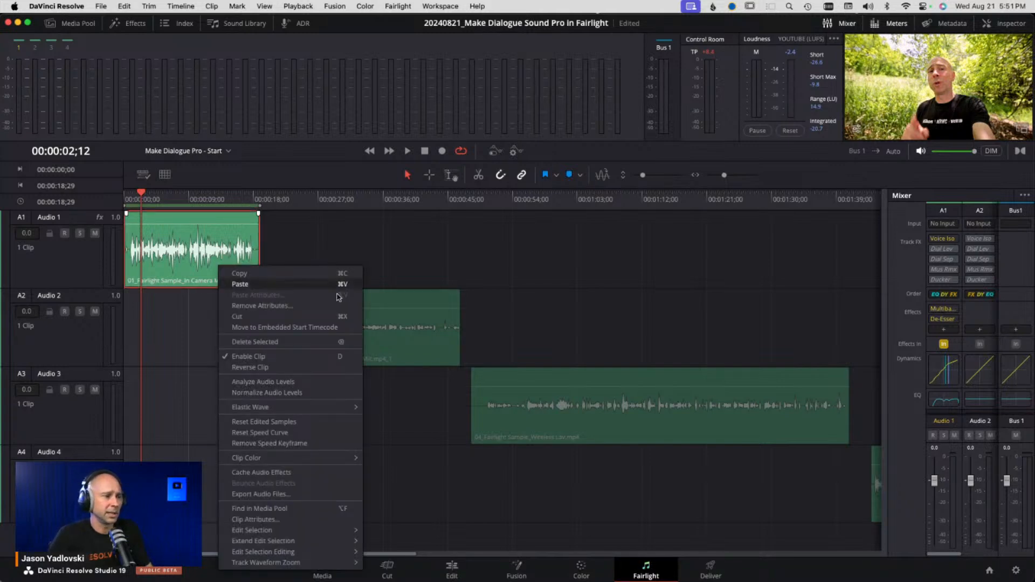
click(292, 400)
right_click(225, 274)
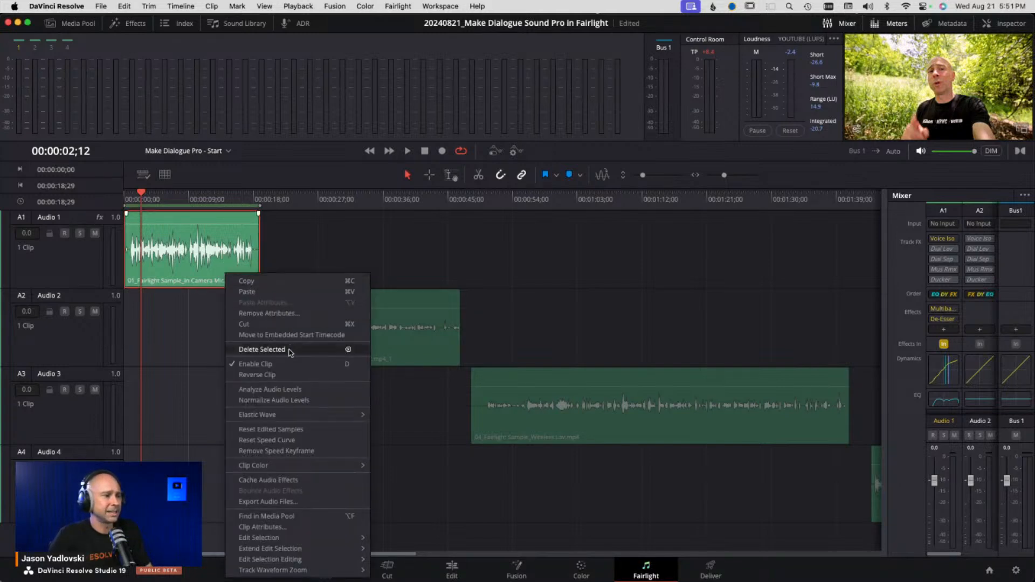
click(294, 401)
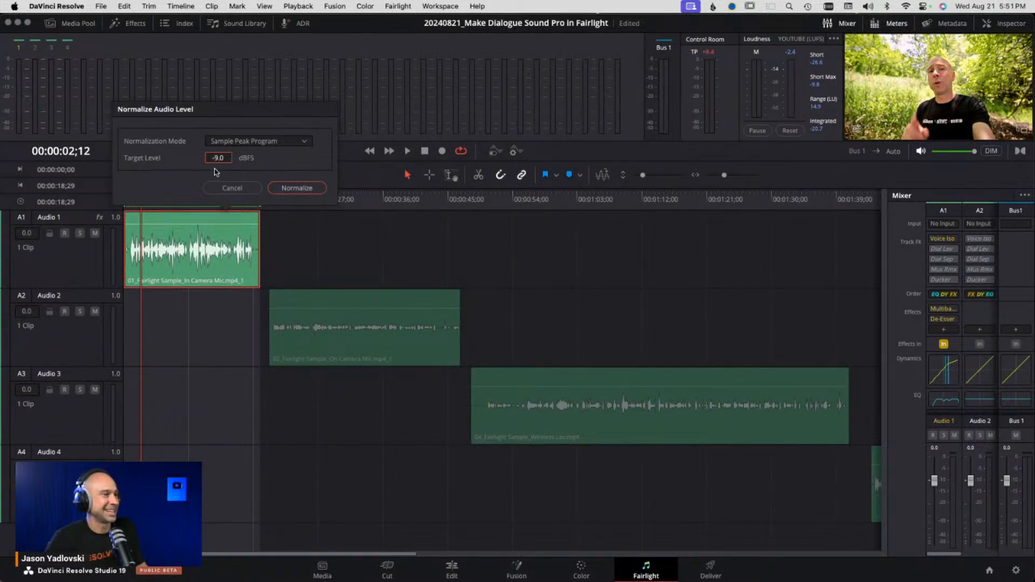
- Browse the normalization modes, choose YouTube, and cancel the Normalize Audio Level dialog
click(240, 141)
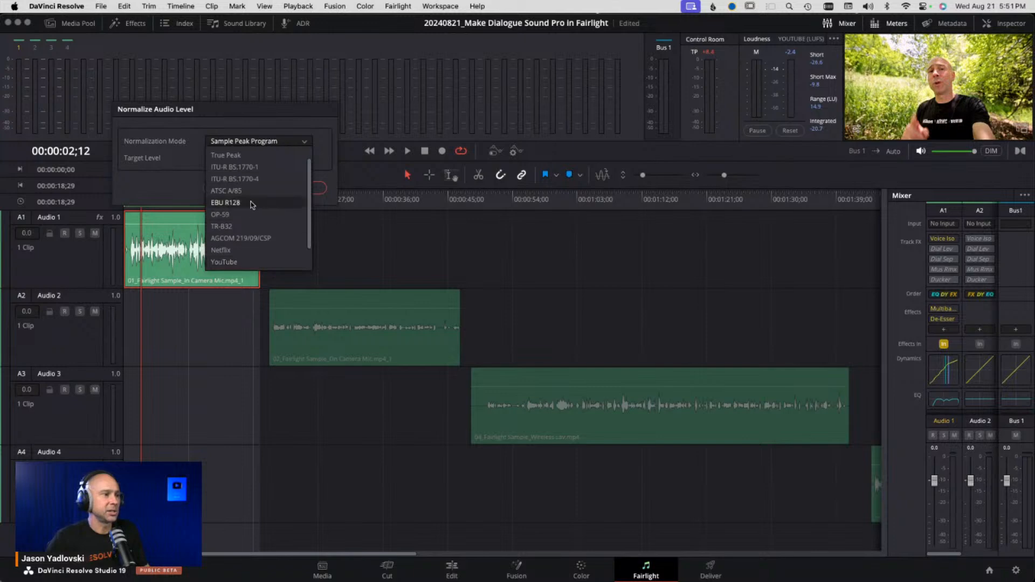
scroll(258, 201, up, 1)
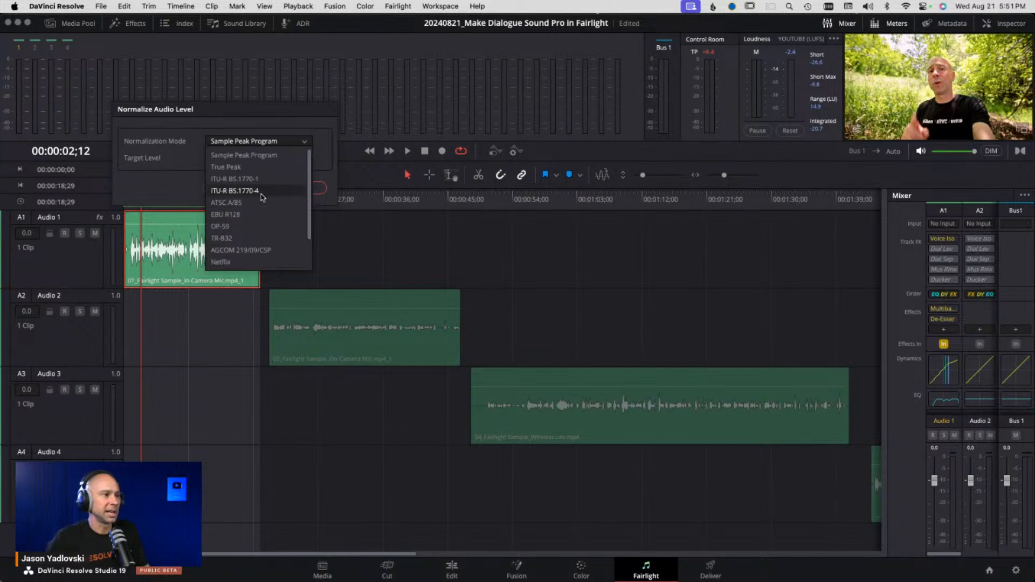
click(283, 156)
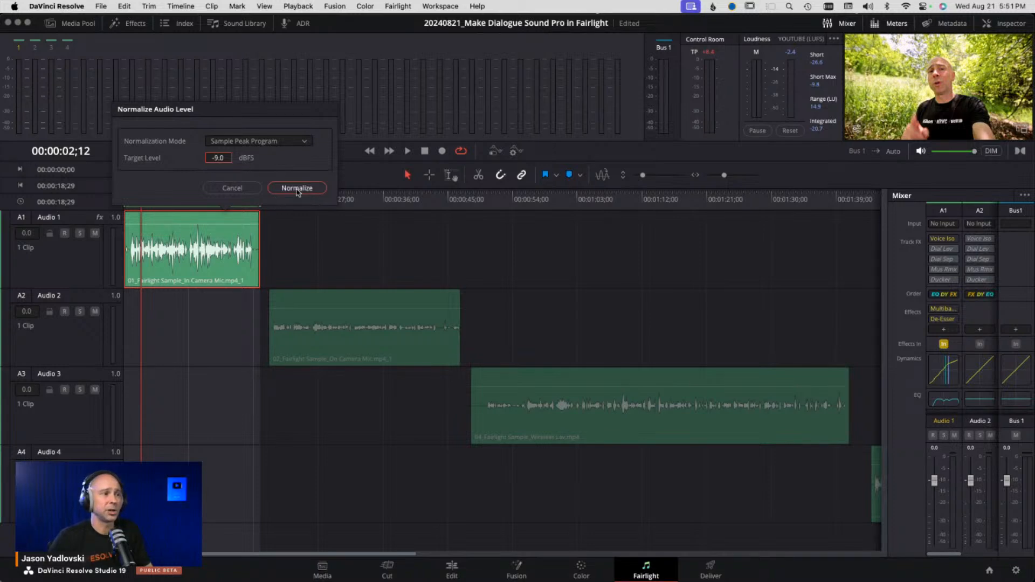
click(305, 142)
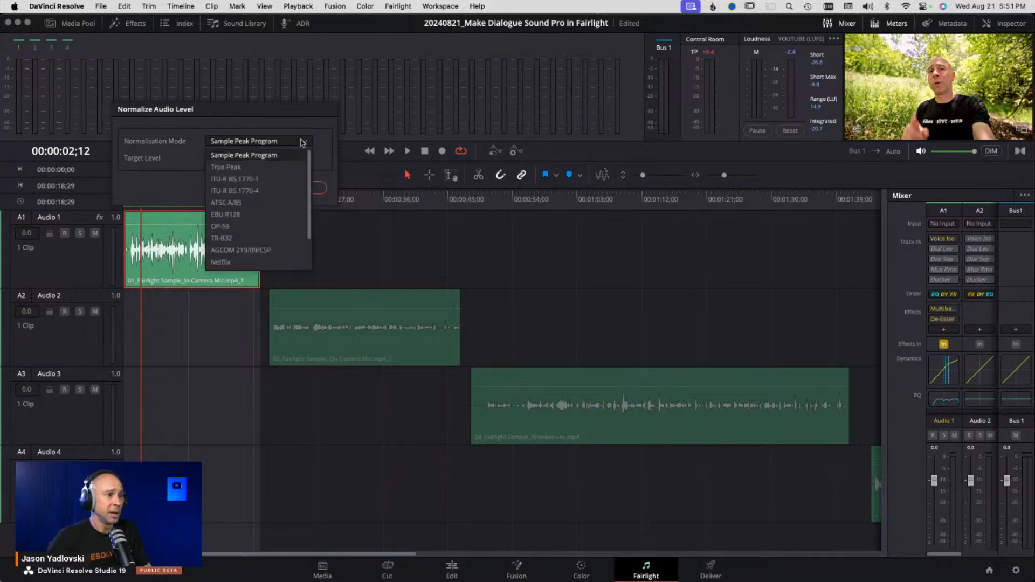
scroll(278, 192, down, 2)
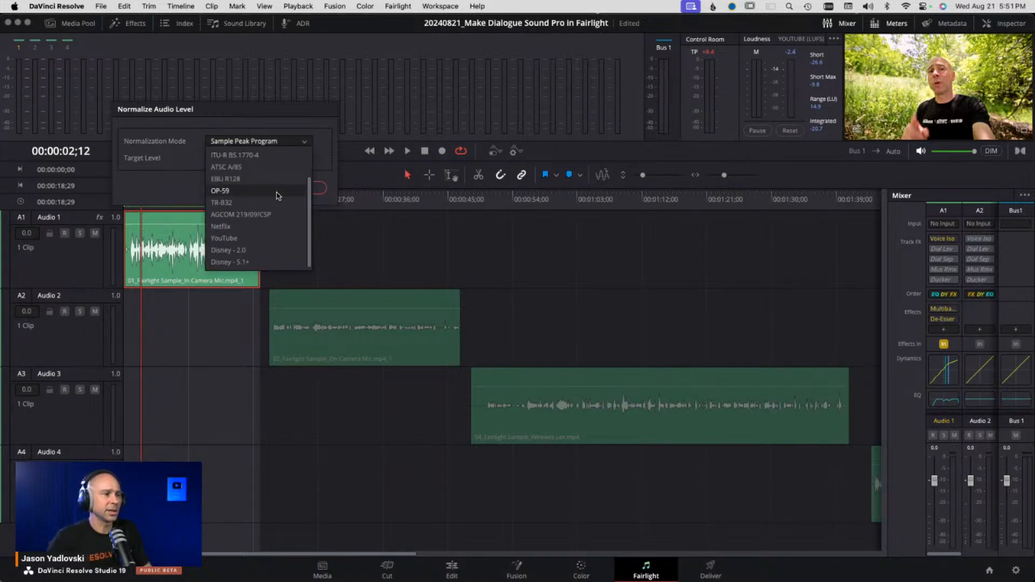
click(258, 238)
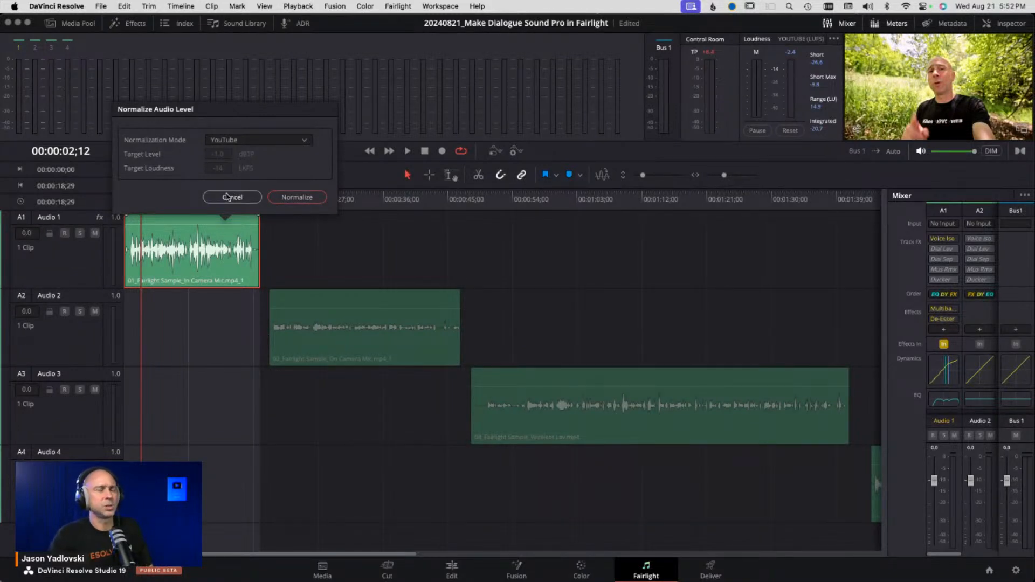
click(227, 198)
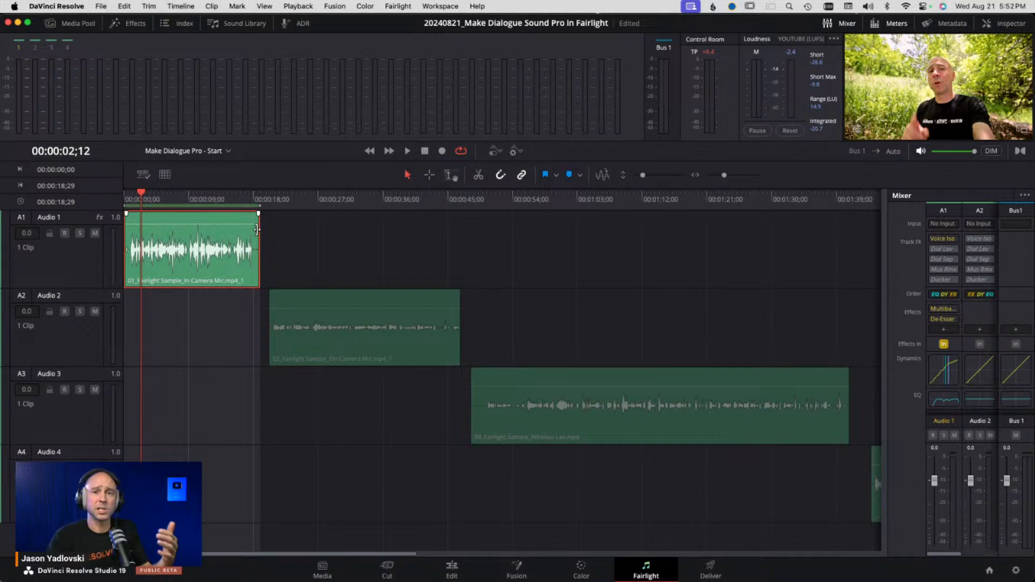